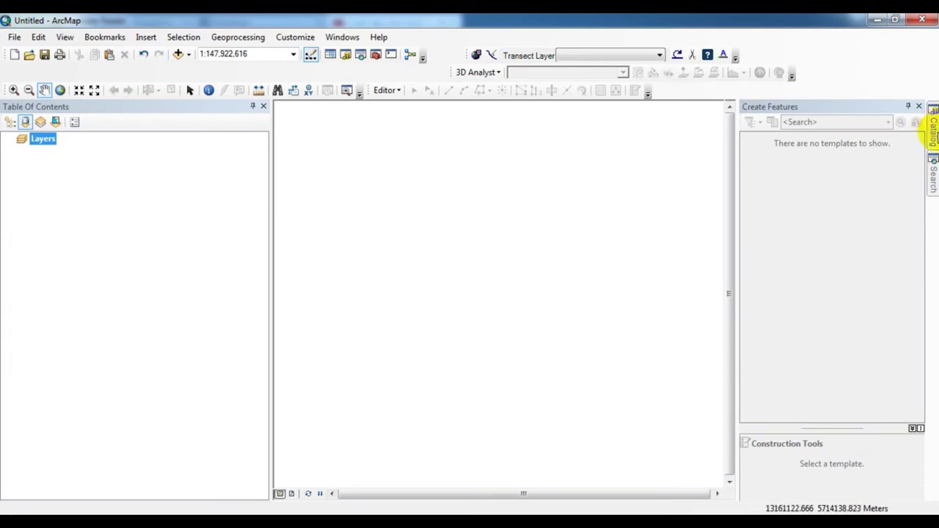
Add a Catalog folder connection to the STUDY (D:) drive.
{"action": "left_click", "coordinate": [933, 132]}
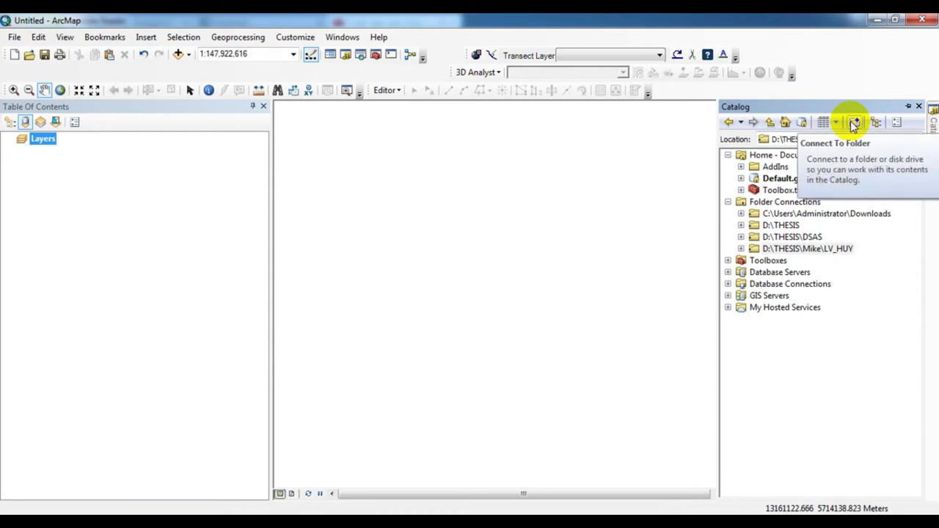
{"action": "left_click", "coordinate": [855, 123]}
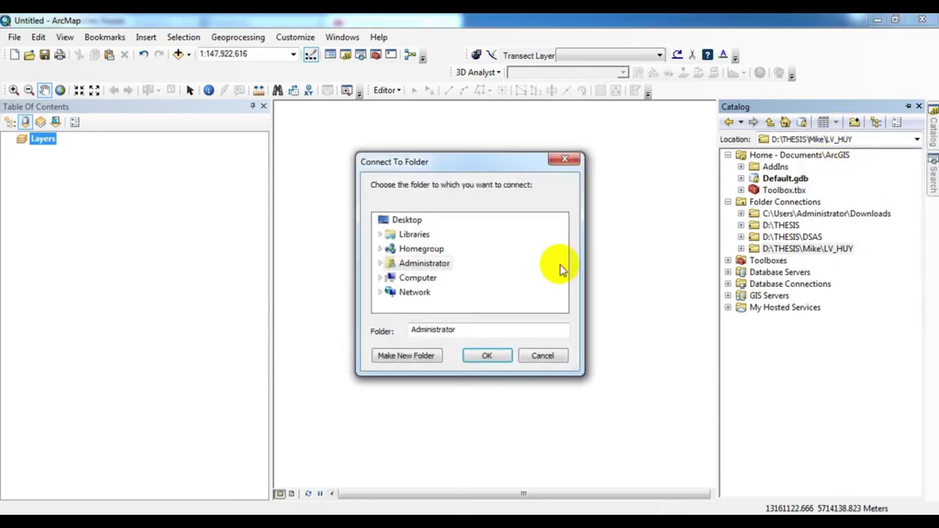
{"action": "left_click", "coordinate": [400, 278]}
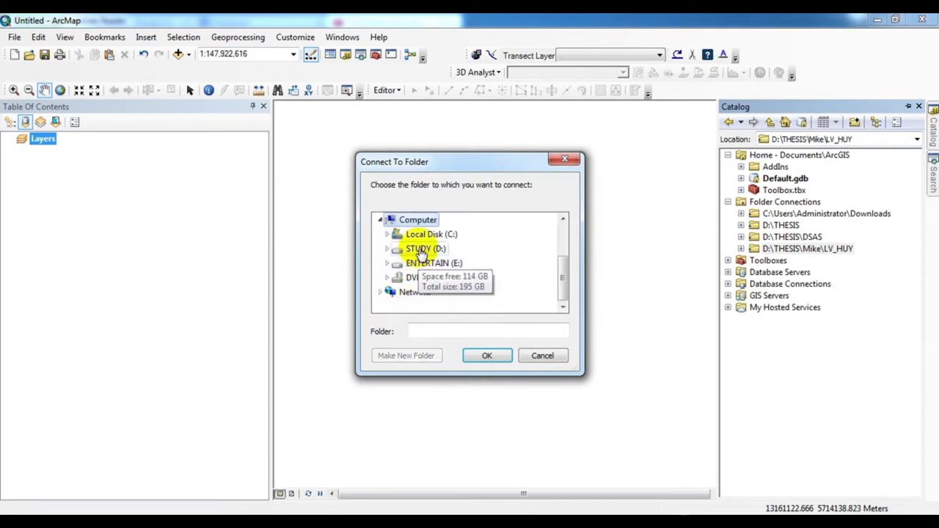
{"action": "left_click", "coordinate": [415, 249]}
{"action": "left_click", "coordinate": [485, 355]}
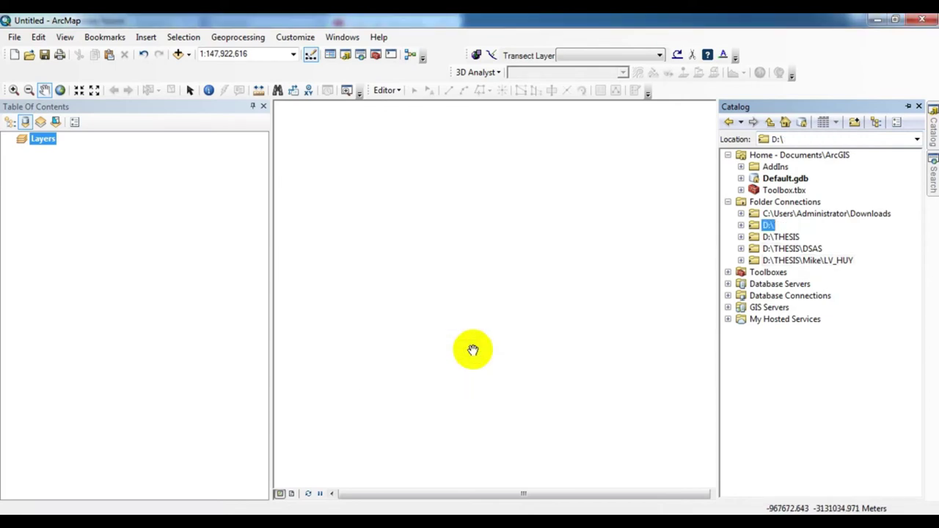
Create a new personal geodatabase in D:\THESIS and name it DSAS.mdb.
{"action": "right_click", "coordinate": [780, 239]}
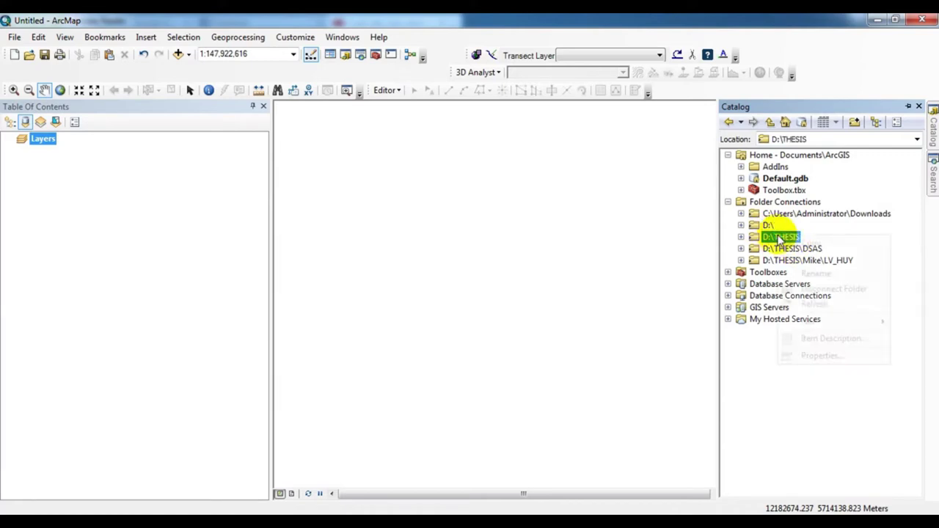
{"action": "mouse_move", "coordinate": [805, 327]}
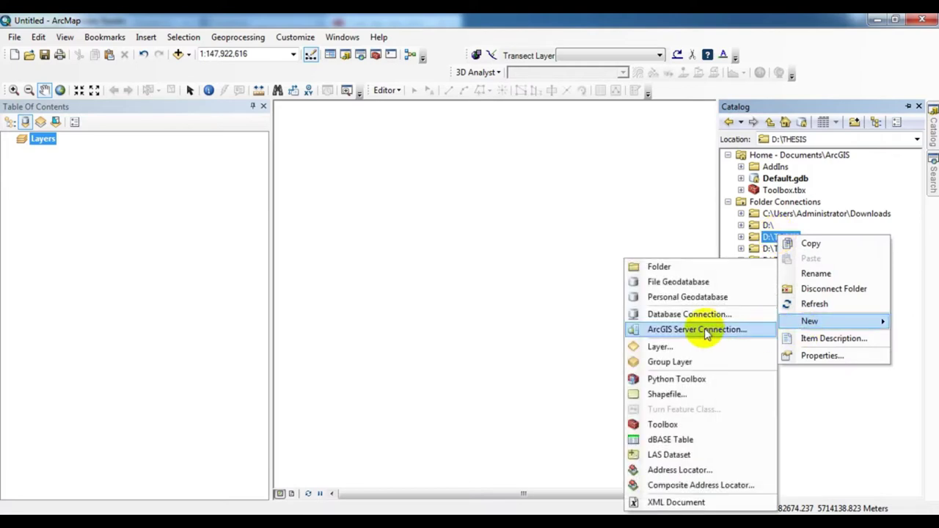
{"action": "left_click", "coordinate": [661, 298]}
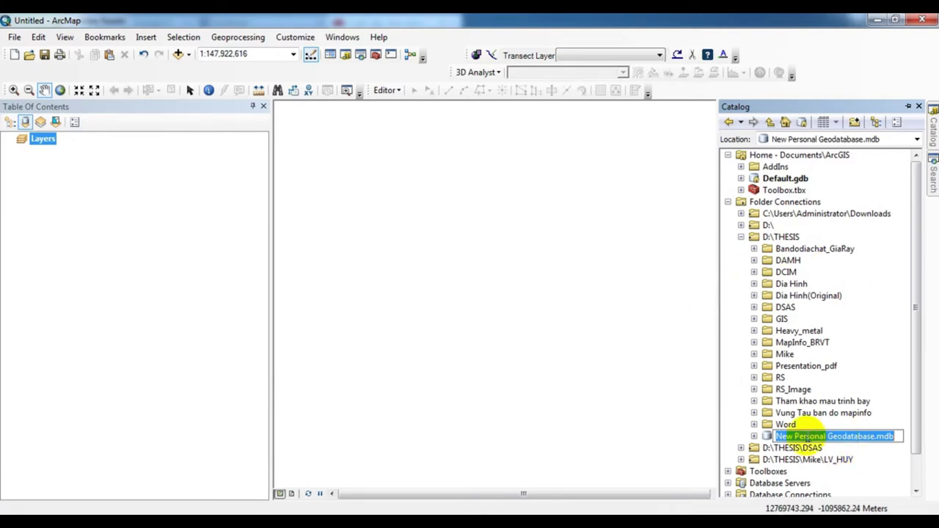
{"action": "left_click", "coordinate": [835, 436]}
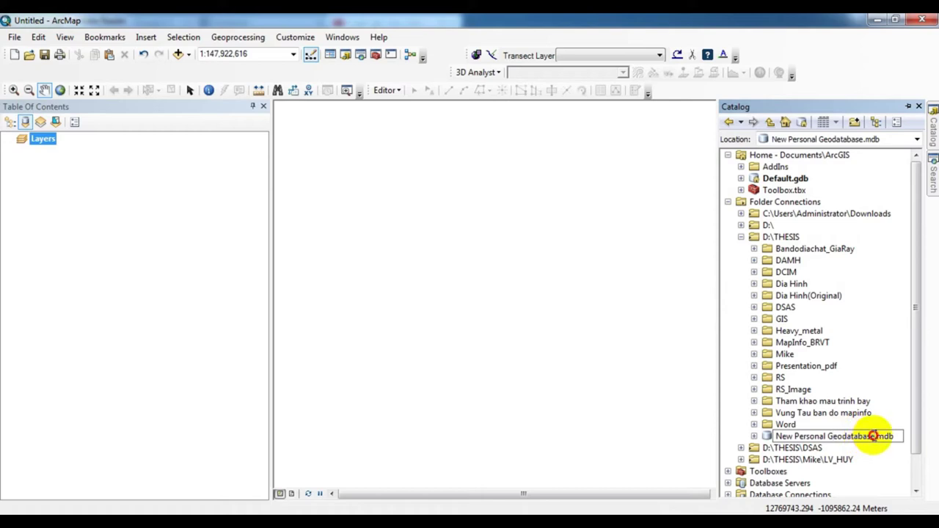
{"action": "left_click_drag", "start_coordinate": [874, 436], "coordinate": [766, 436]}
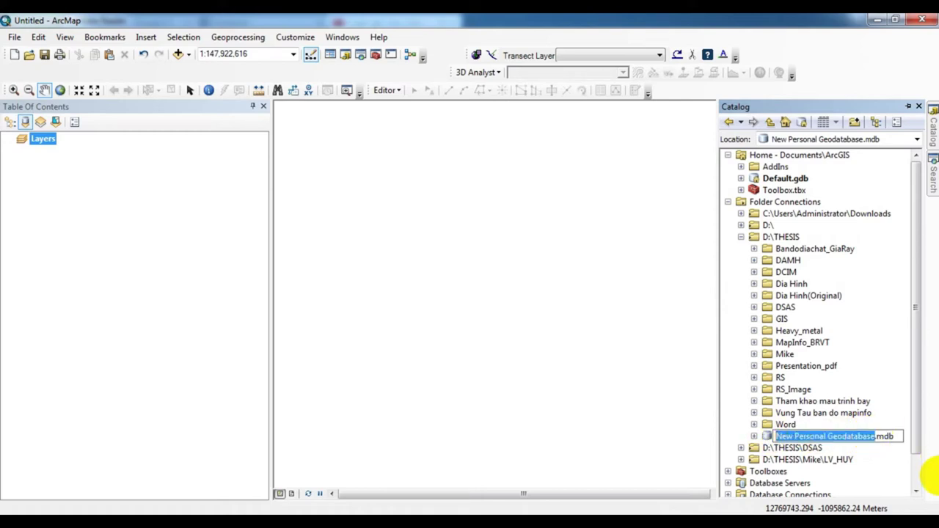
{"action": "type", "text": "D"}
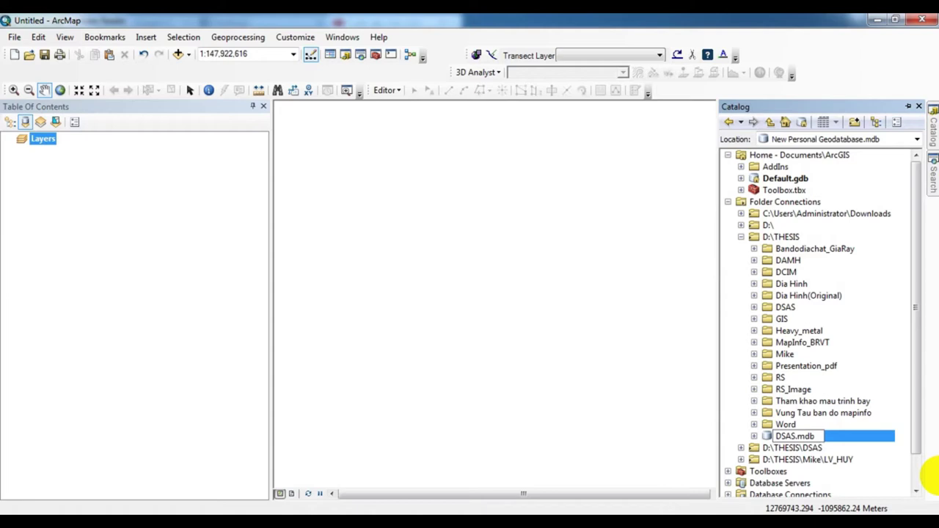
{"action": "type", "text": "SAS"}
{"action": "key", "text": "Return"}
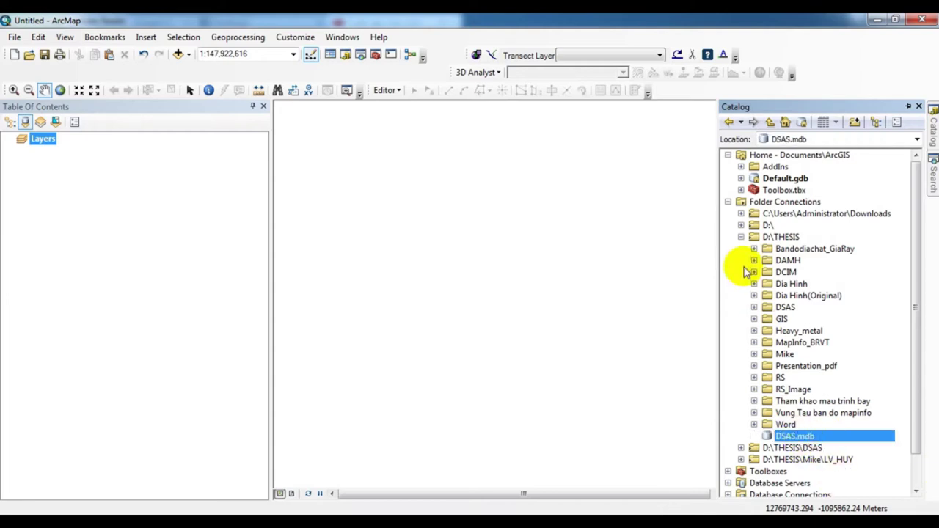
{"action": "scroll", "coordinate": [811, 363], "scroll_direction": "down", "scroll_amount": 1}
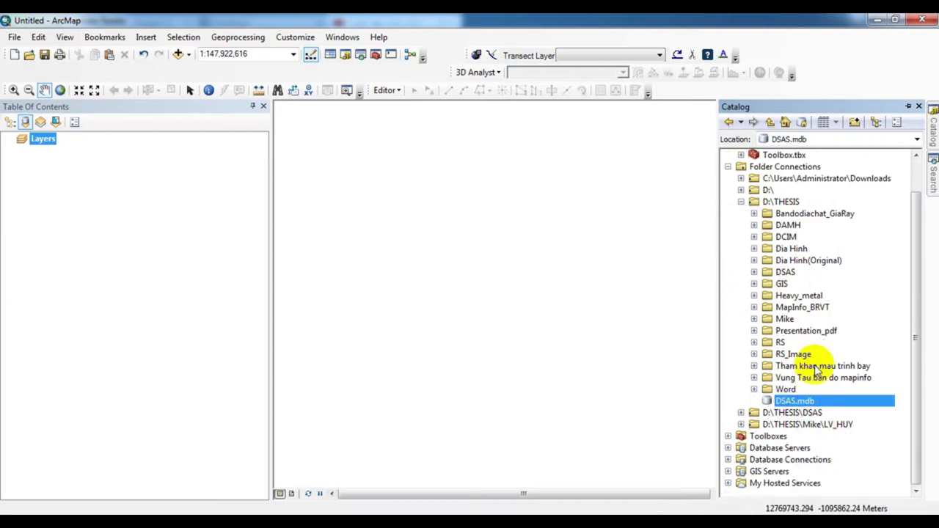
Begin a new feature dataset in DSAS.mdb, then cancel it.
{"action": "right_click", "coordinate": [789, 405]}
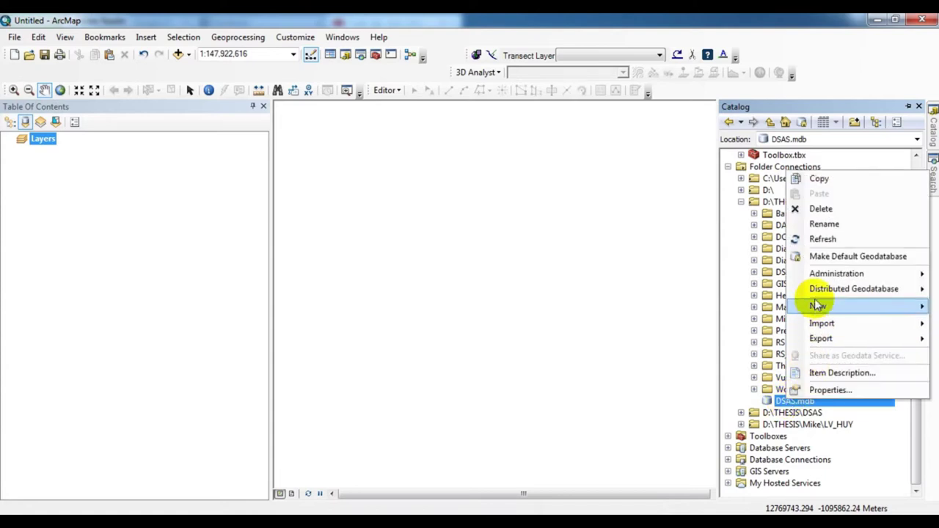
{"action": "mouse_move", "coordinate": [816, 308]}
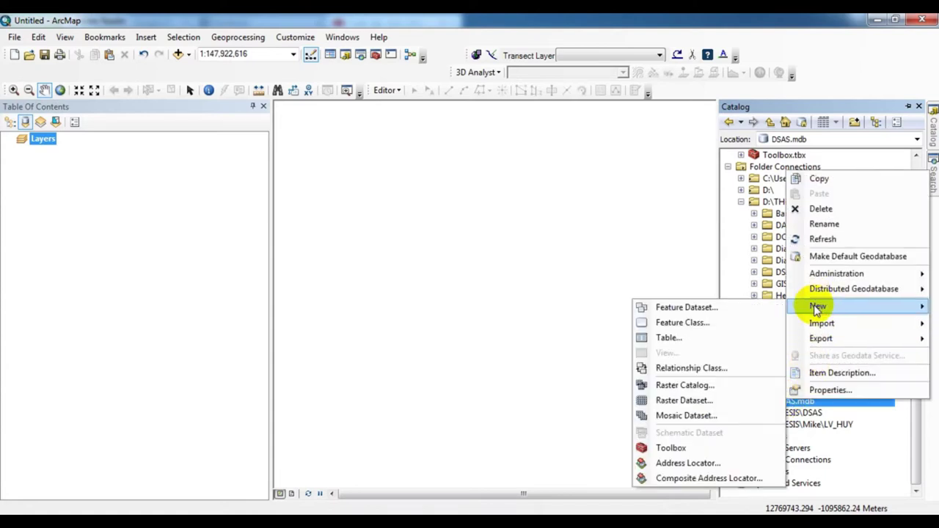
{"action": "left_click", "coordinate": [685, 309]}
{"action": "left_click", "coordinate": [619, 69]}
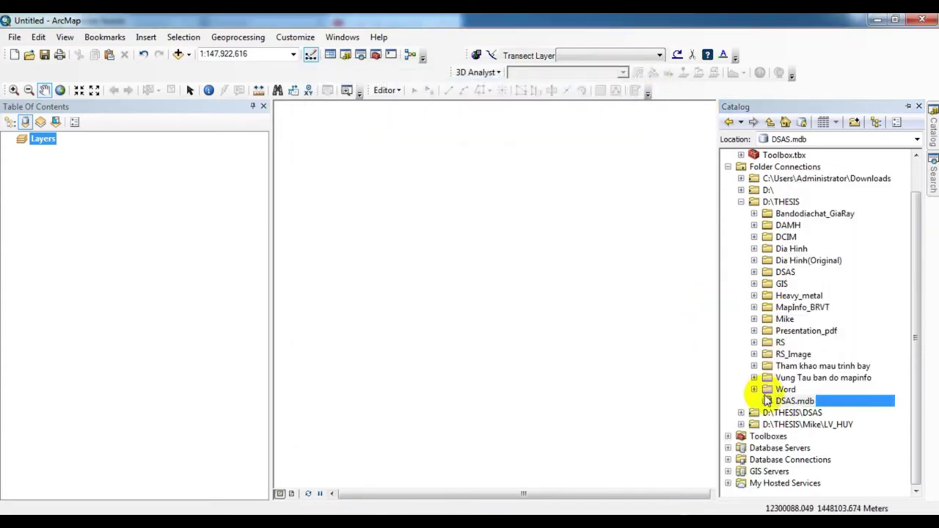
Define a line feature class named shorelines using WGS 1984 UTM Zone 48N and default tolerance.
{"action": "right_click", "coordinate": [789, 401]}
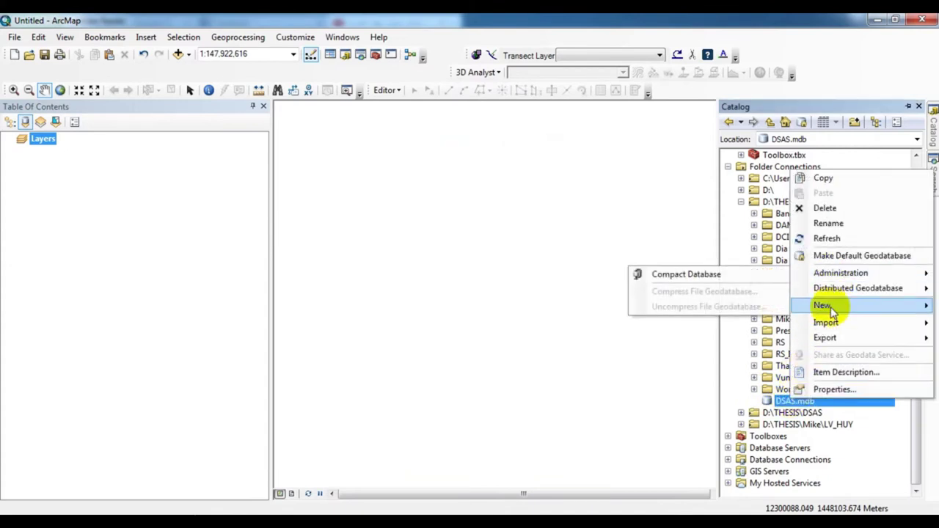
{"action": "mouse_move", "coordinate": [808, 307]}
{"action": "left_click", "coordinate": [686, 321]}
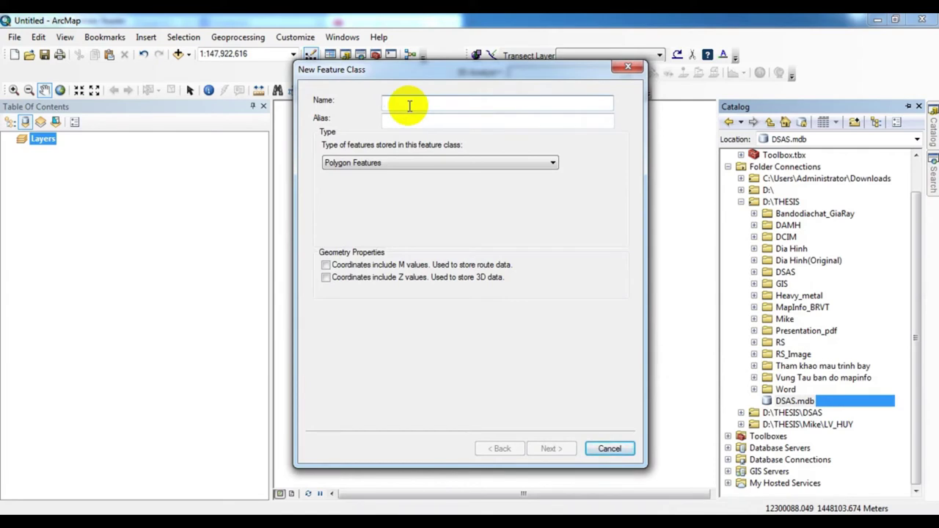
{"action": "type", "text": "shorelines"}
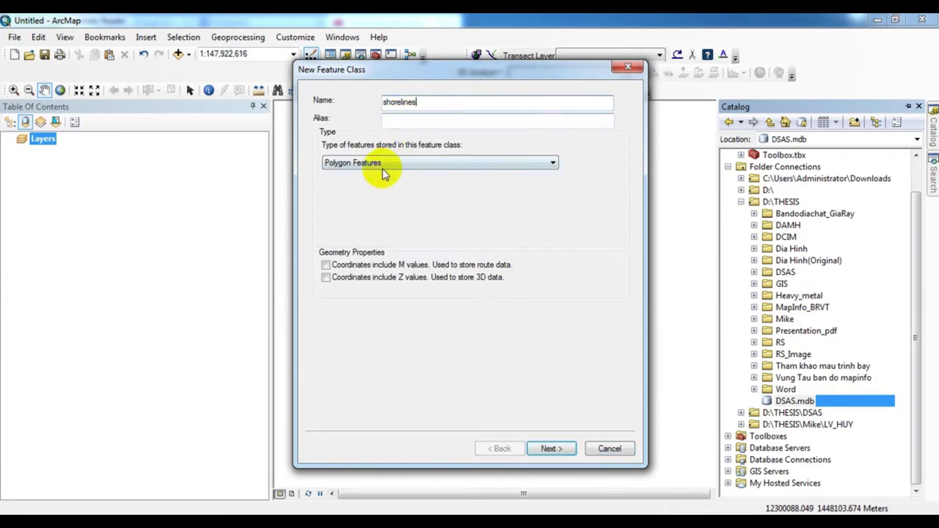
{"action": "left_click", "coordinate": [374, 163]}
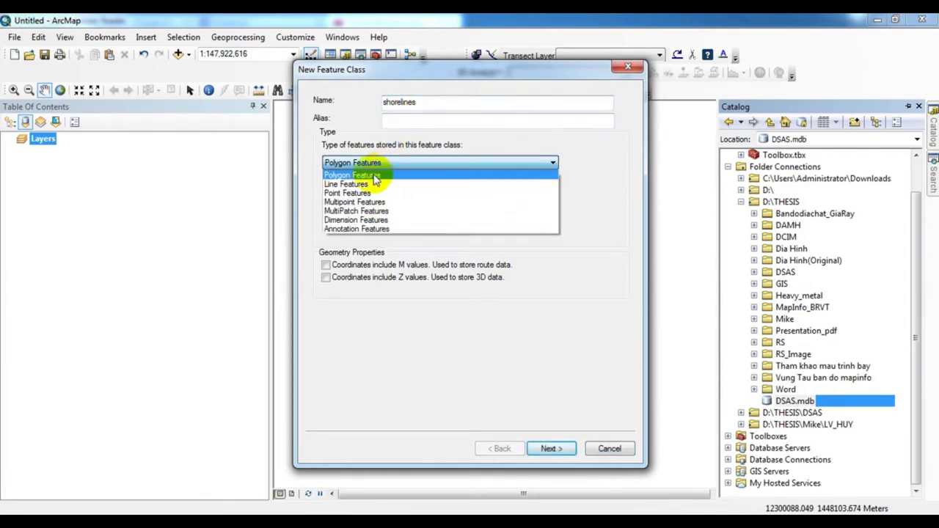
{"action": "left_click", "coordinate": [356, 187]}
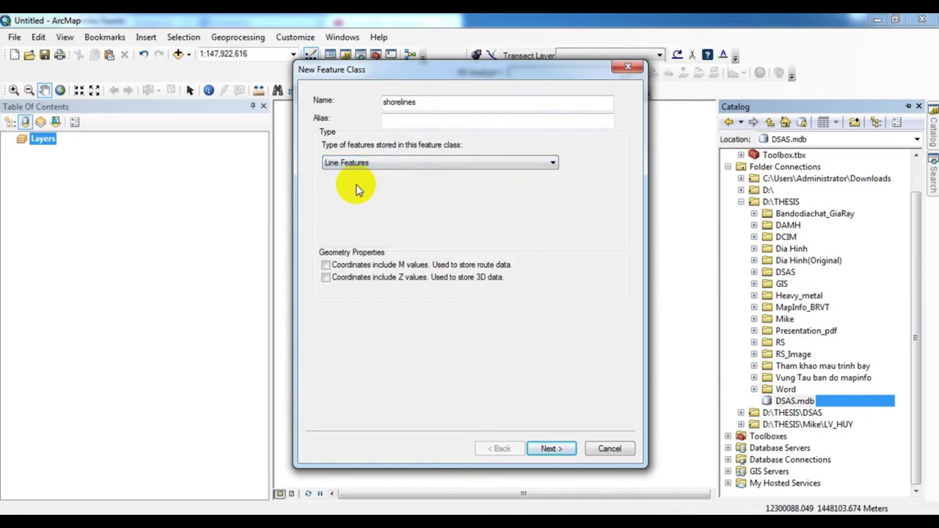
{"action": "left_click", "coordinate": [551, 450]}
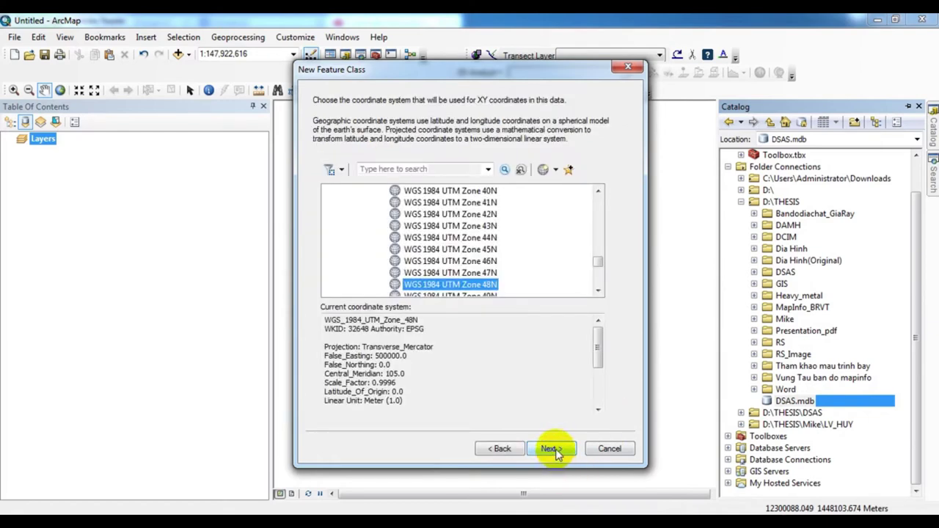
{"action": "left_click", "coordinate": [552, 450]}
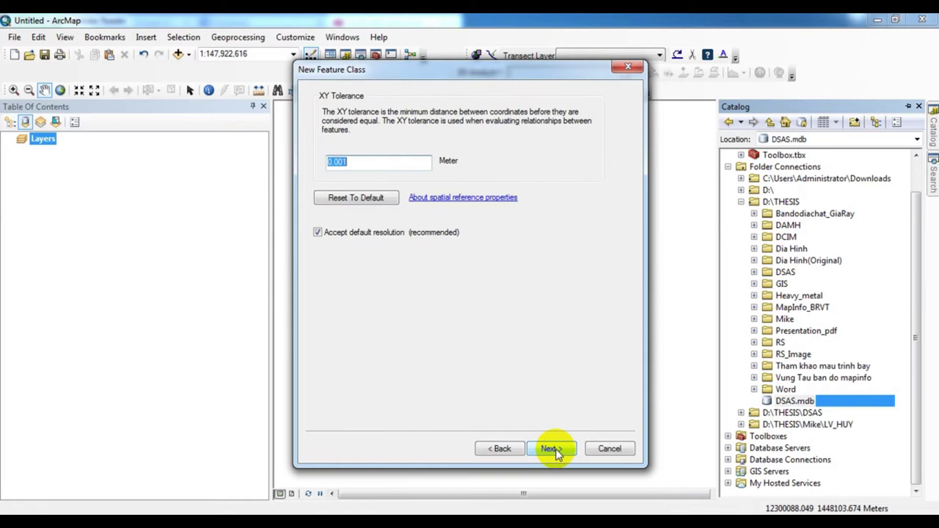
{"action": "left_click", "coordinate": [552, 450]}
Add fields SHAPE_Length, DATE_ and UNCERTAINTY to the shorelines field list.
{"action": "left_click", "coordinate": [389, 138]}
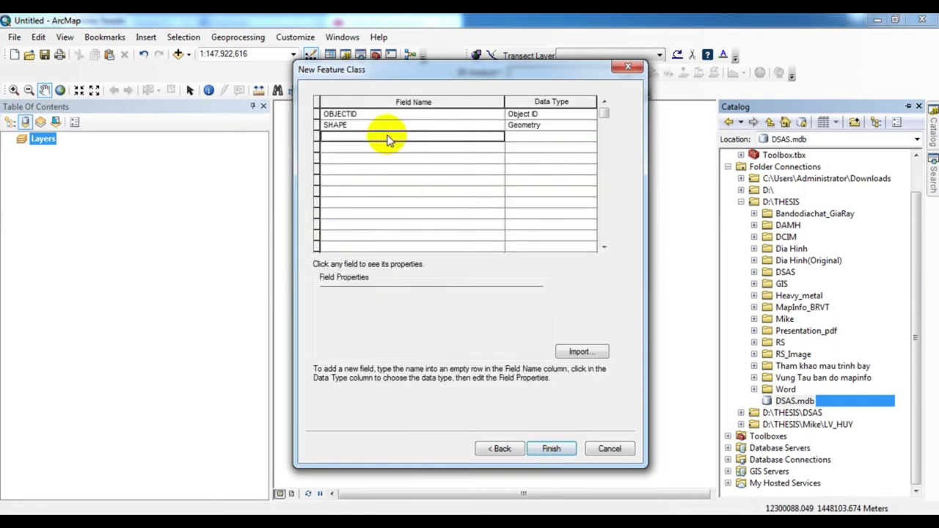
{"action": "type", "text": "SHAPE_Length"}
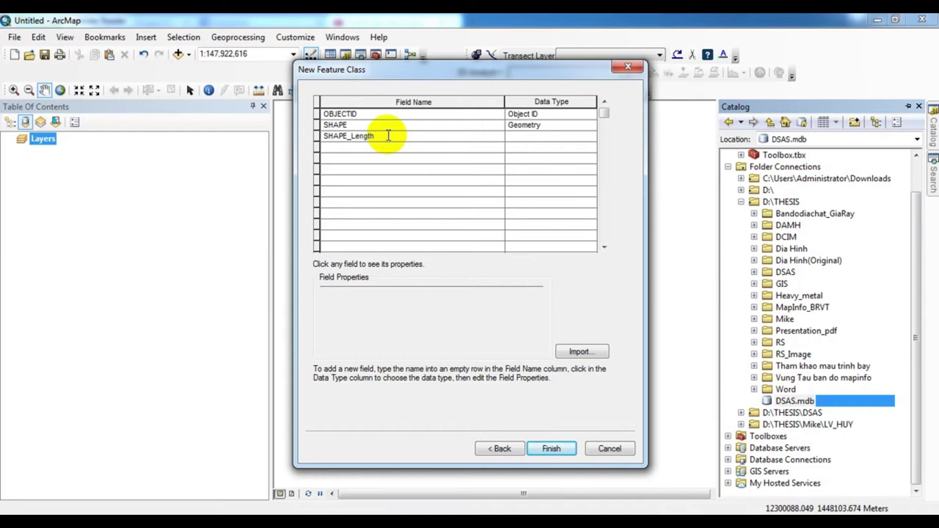
{"action": "key", "text": "Return"}
{"action": "type", "text": "DATE_"}
{"action": "key", "text": "Return"}
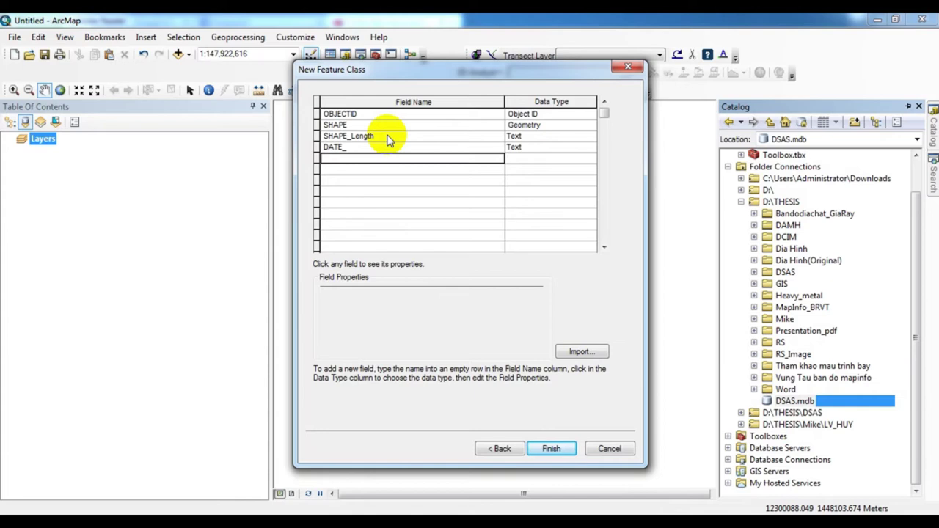
{"action": "type", "text": "UNCERTAINT"}
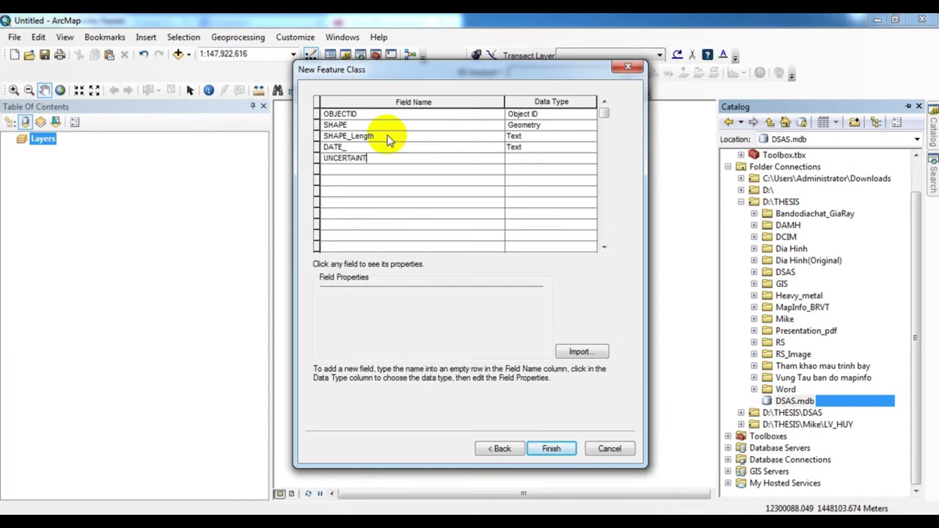
{"action": "type", "text": "Y"}
{"action": "key", "text": "Tab"}
Make DATE_ Text and SHAPE_Length and UNCERTAINTY Double, then finish creating shorelines.
{"action": "left_click", "coordinate": [562, 147]}
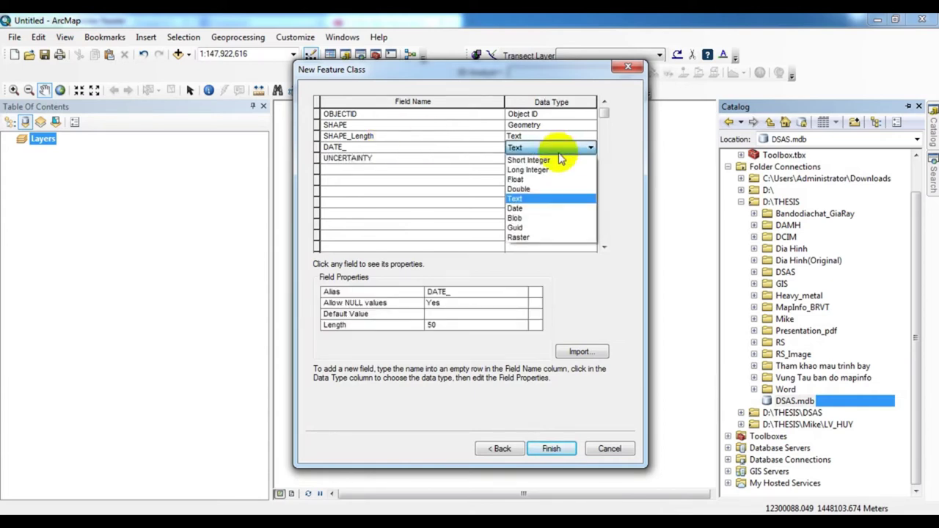
{"action": "left_click", "coordinate": [547, 199]}
{"action": "left_click", "coordinate": [465, 328]}
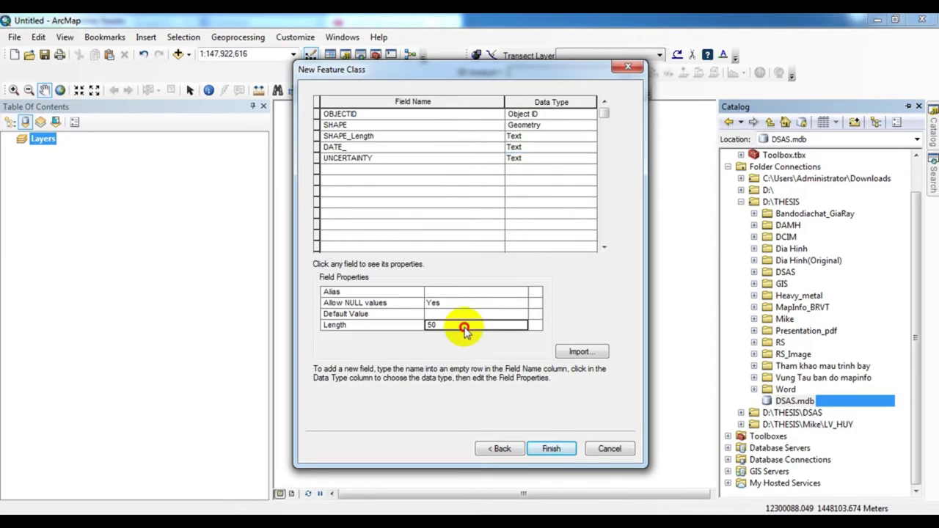
{"action": "left_click", "coordinate": [537, 136]}
{"action": "left_click", "coordinate": [521, 177]}
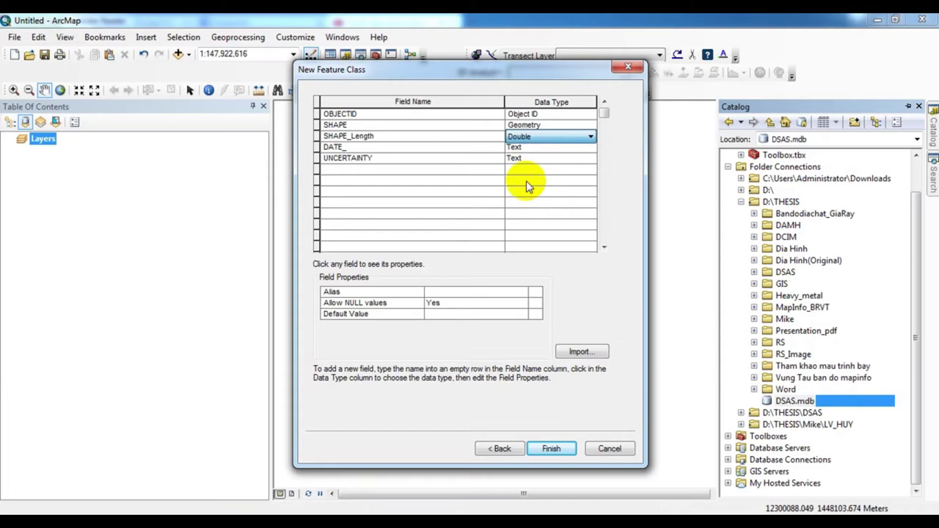
{"action": "left_click", "coordinate": [535, 158]}
{"action": "left_click", "coordinate": [535, 158]}
{"action": "left_click", "coordinate": [519, 199]}
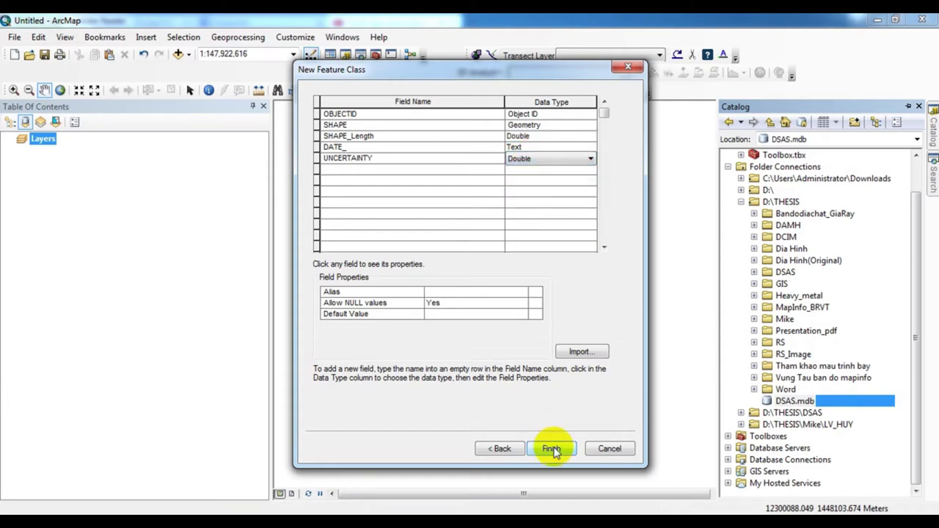
{"action": "left_click", "coordinate": [552, 449]}
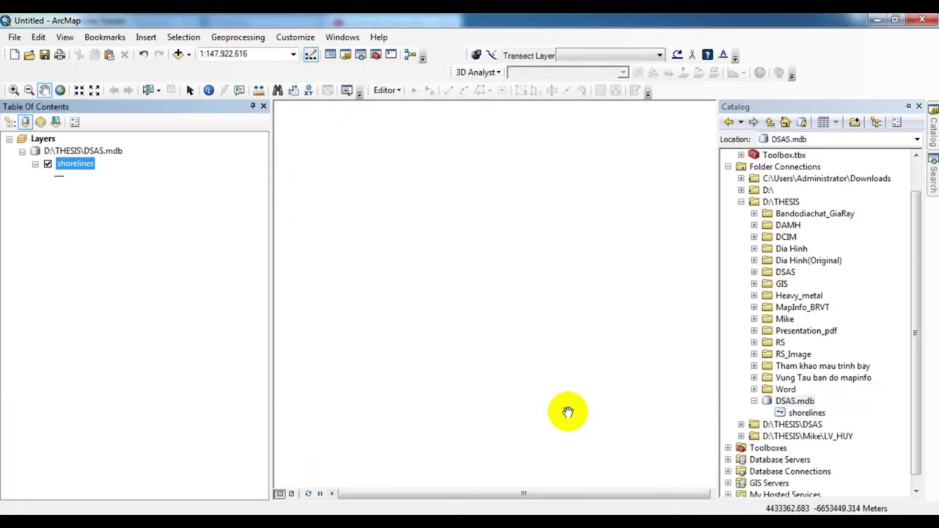
Define a line feature class named baseline in DSAS.mdb, accepting the default coordinate system and tolerance.
{"action": "left_click", "coordinate": [933, 128]}
{"action": "right_click", "coordinate": [798, 403]}
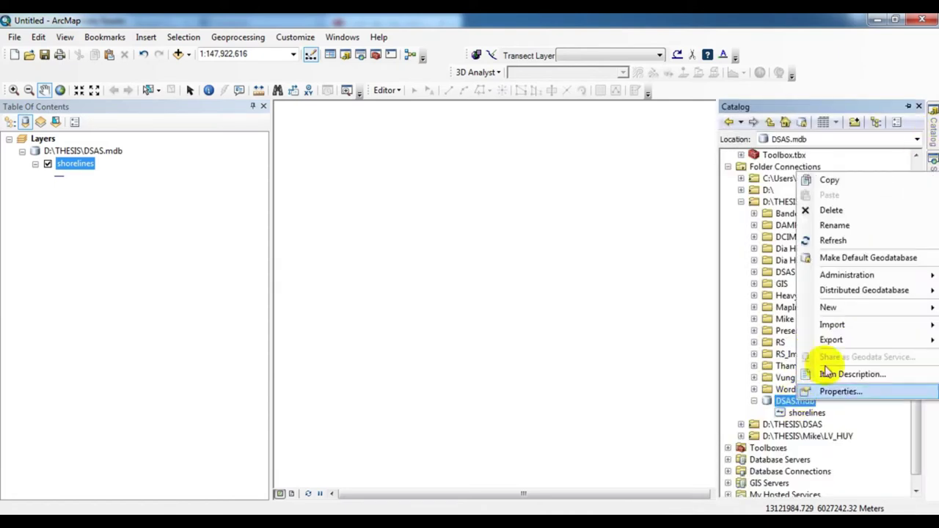
{"action": "mouse_move", "coordinate": [828, 309]}
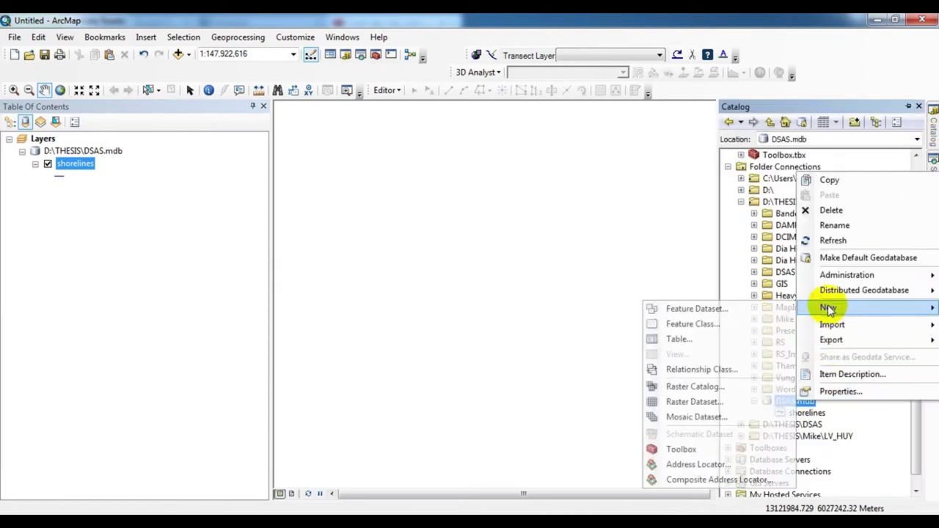
{"action": "left_click", "coordinate": [694, 325]}
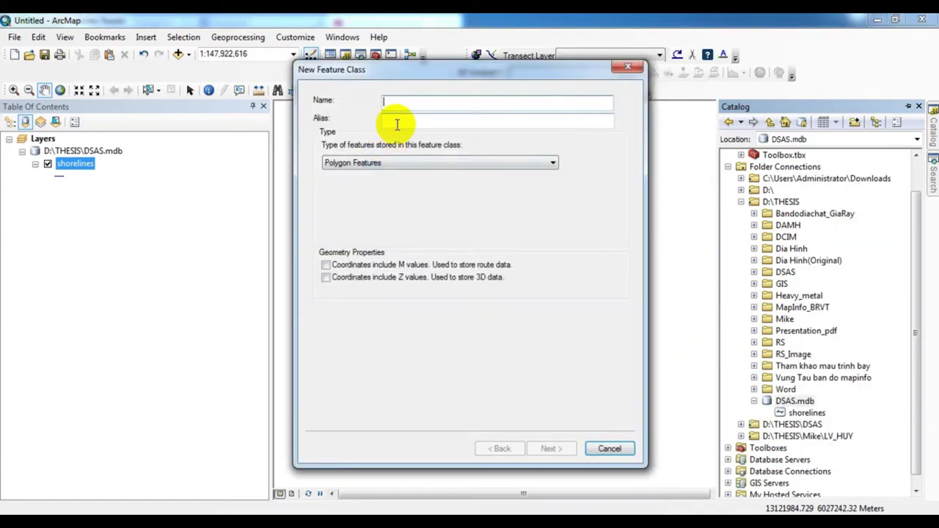
{"action": "type", "text": "baseline"}
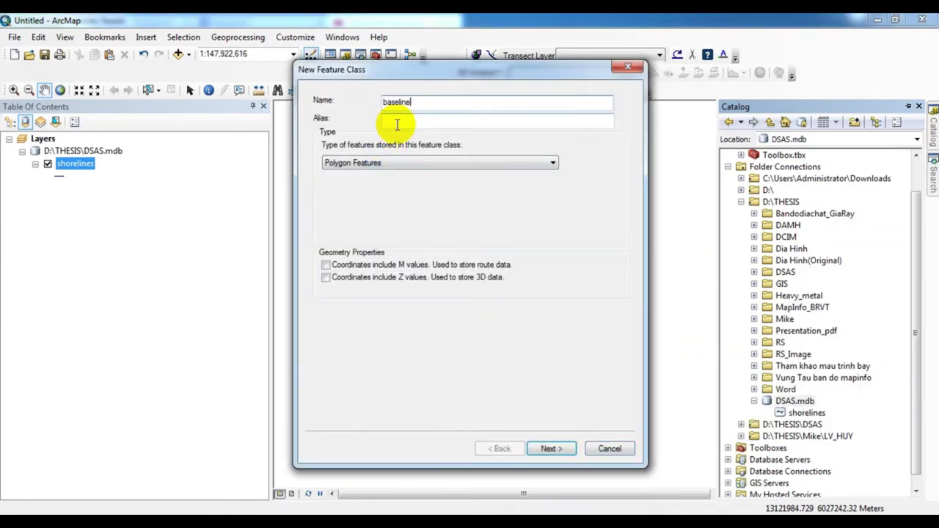
{"action": "left_click", "coordinate": [356, 162]}
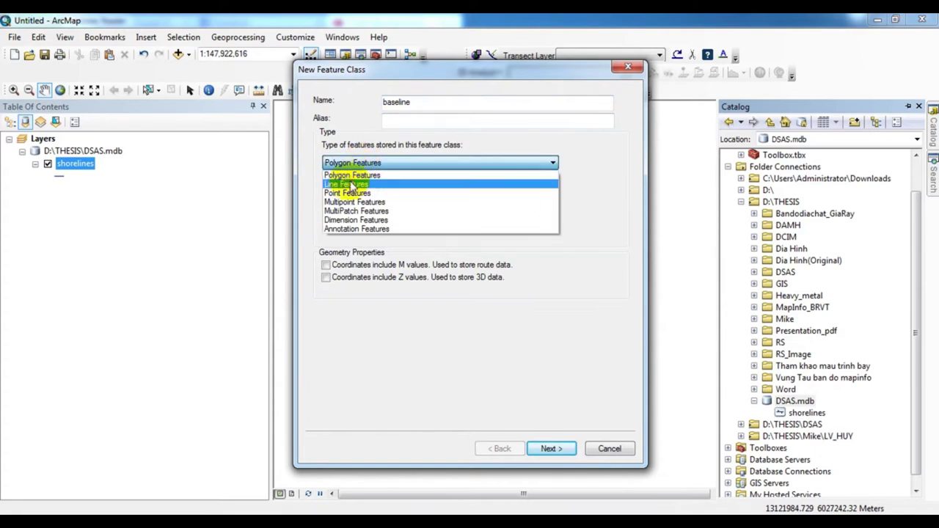
{"action": "left_click", "coordinate": [348, 183]}
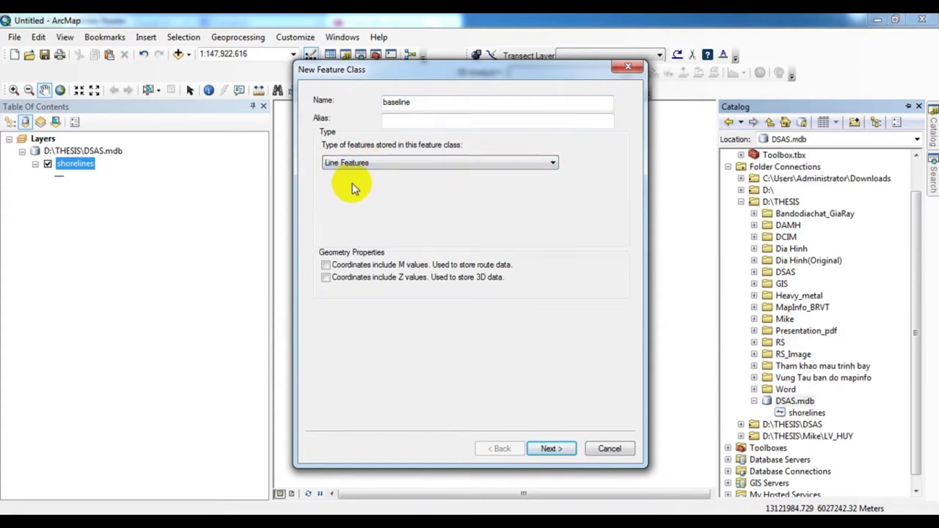
{"action": "left_click", "coordinate": [541, 449]}
{"action": "left_click", "coordinate": [542, 451]}
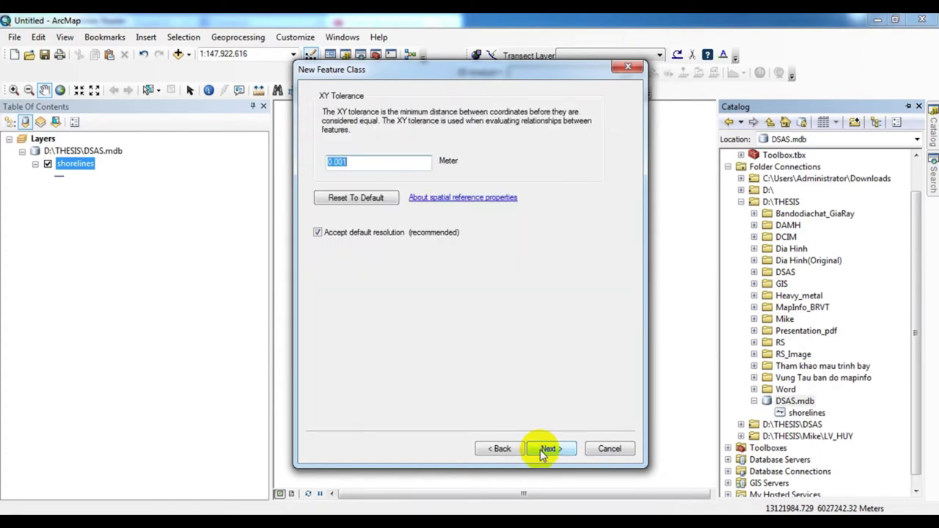
{"action": "left_click", "coordinate": [542, 450]}
Bring the DSAS manual to section 5.3.2, the baseline attribute field requirements.
{"action": "left_click", "coordinate": [327, 514]}
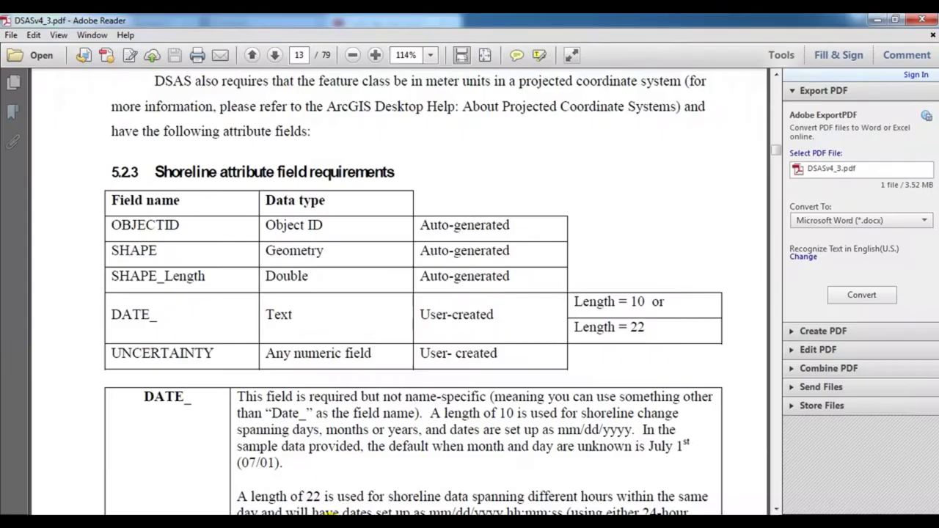
{"action": "scroll", "coordinate": [346, 310], "scroll_direction": "down", "scroll_amount": 10}
{"action": "scroll", "coordinate": [346, 311], "scroll_direction": "down", "scroll_amount": 20}
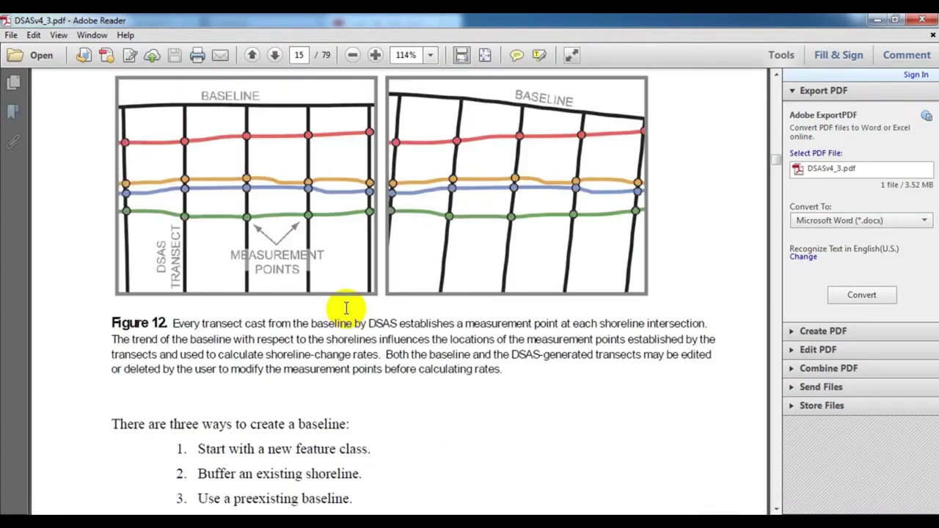
{"action": "scroll", "coordinate": [346, 311], "scroll_direction": "down", "scroll_amount": 20}
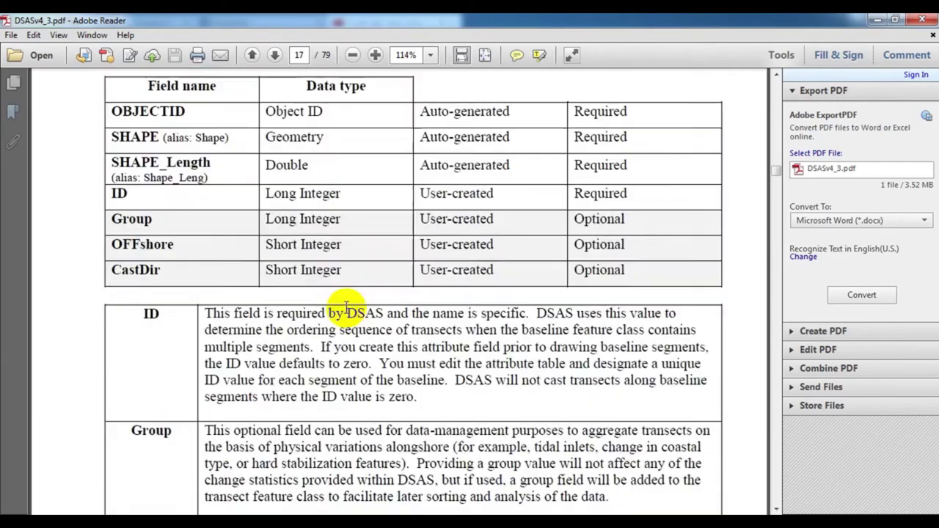
{"action": "scroll", "coordinate": [346, 308], "scroll_direction": "up", "scroll_amount": 2}
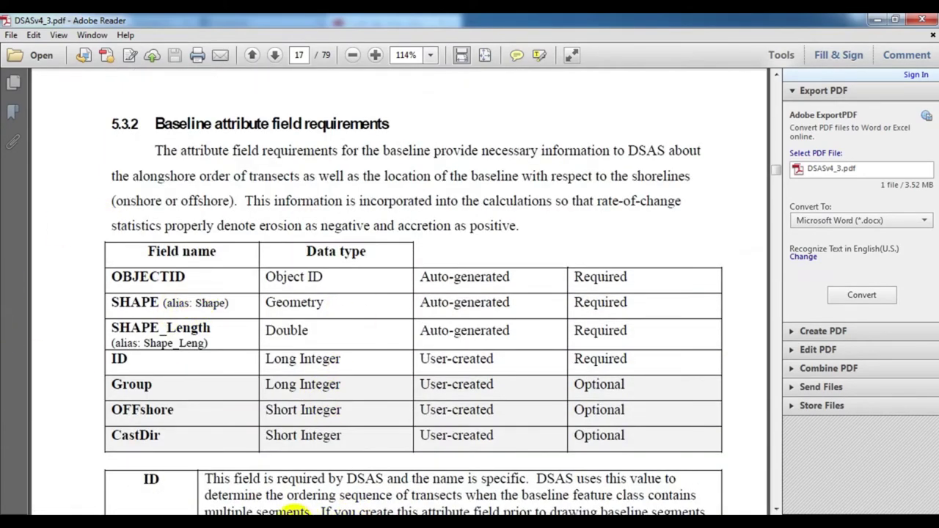
{"action": "left_click", "coordinate": [274, 433]}
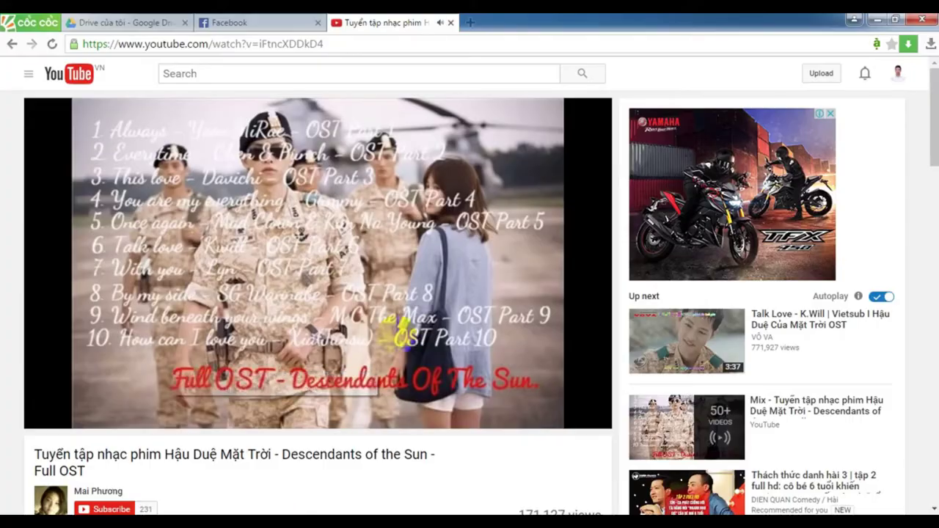
{"action": "key", "text": "alt+Tab"}
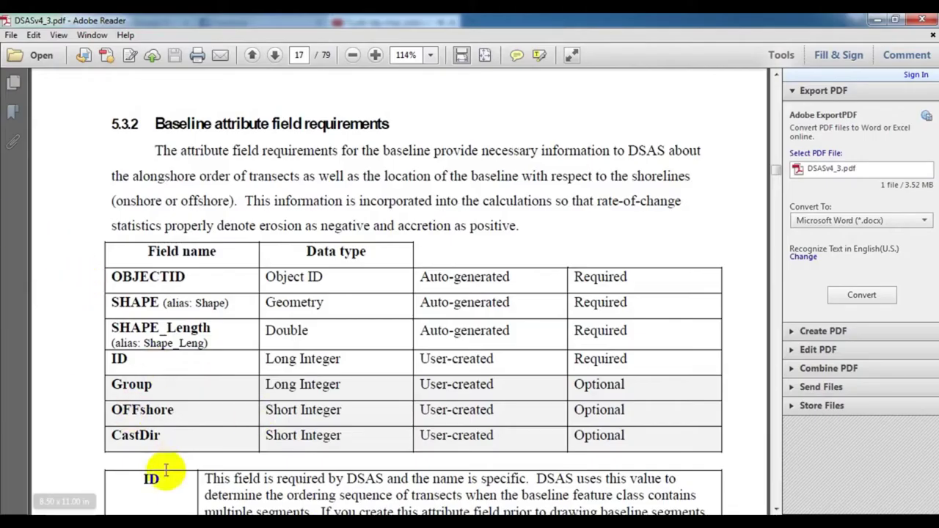
Add fields SHAPE_Length, ID, Group, OFFshore and CastDir to the baseline field list.
{"action": "key", "text": "alt+Tab"}
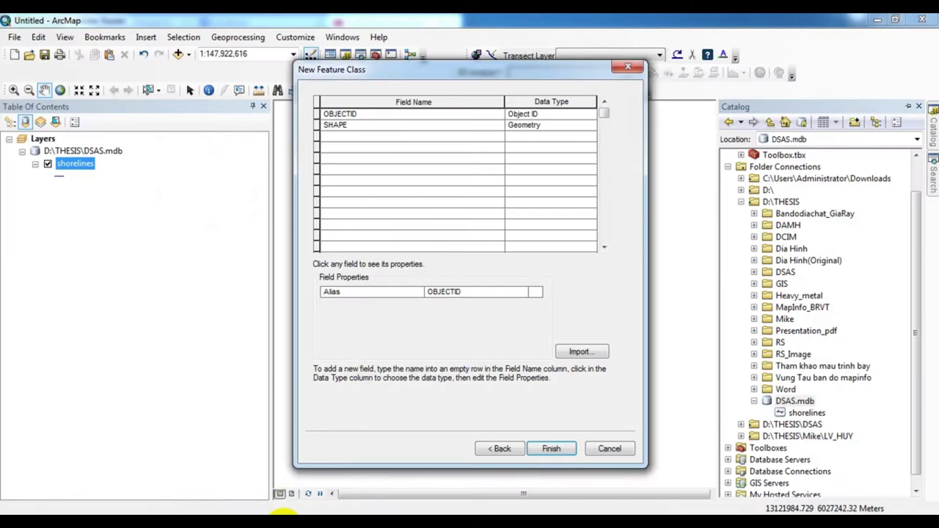
{"action": "left_click", "coordinate": [334, 138]}
{"action": "type", "text": "SHAPE_Leng"}
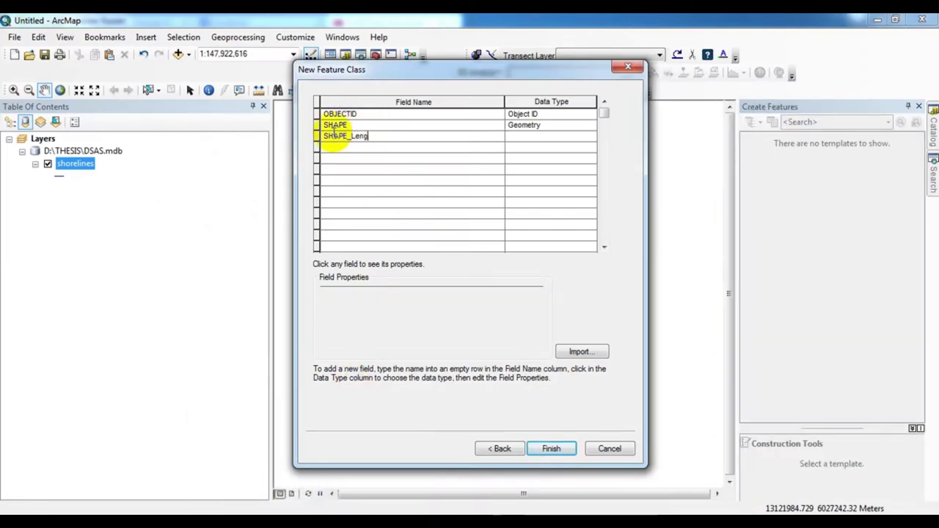
{"action": "type", "text": "th"}
{"action": "key", "text": "Return"}
{"action": "type", "text": "ID"}
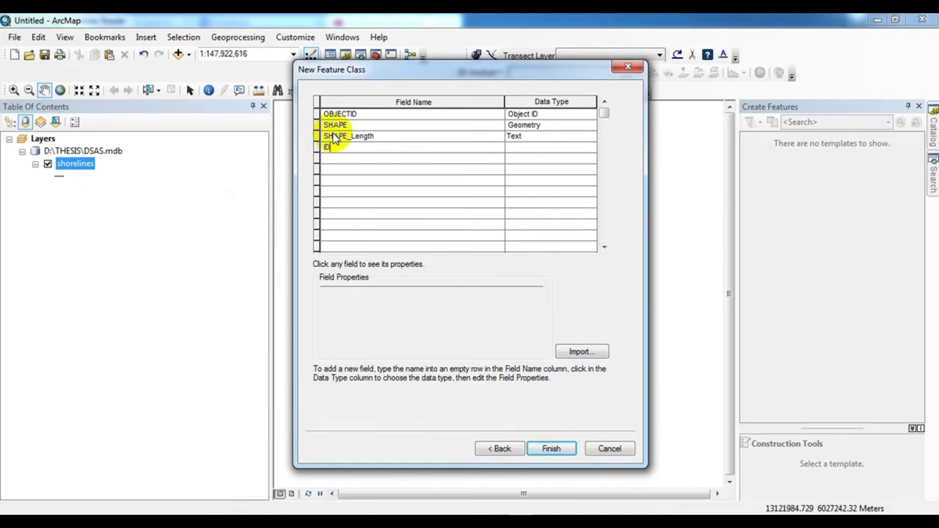
{"action": "key", "text": "Return"}
{"action": "type", "text": "Group"}
{"action": "key", "text": "Return"}
{"action": "type", "text": "OFF"}
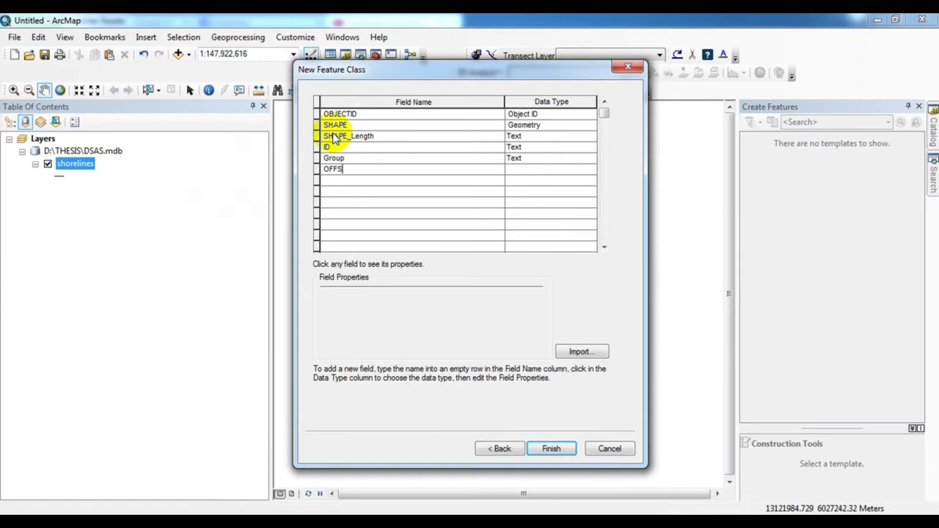
{"action": "type", "text": "shore"}
{"action": "key", "text": "Return"}
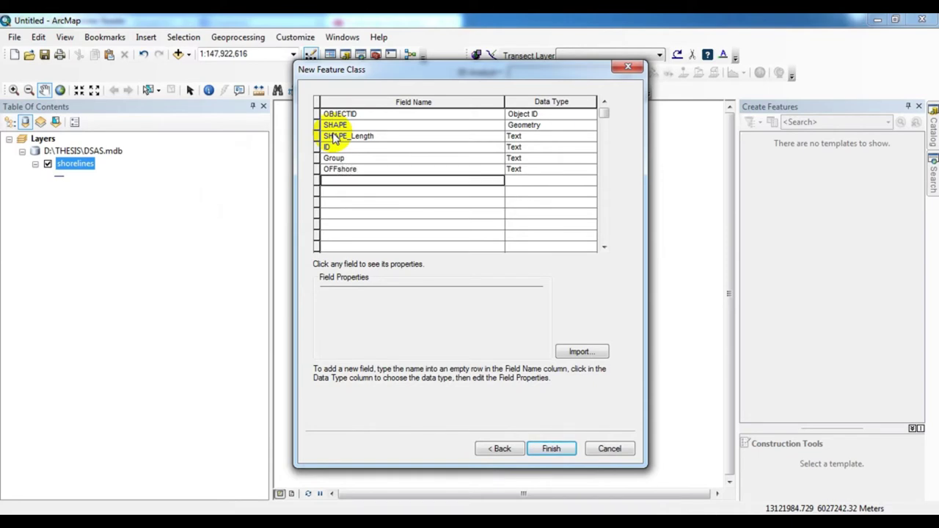
{"action": "type", "text": "CastDir"}
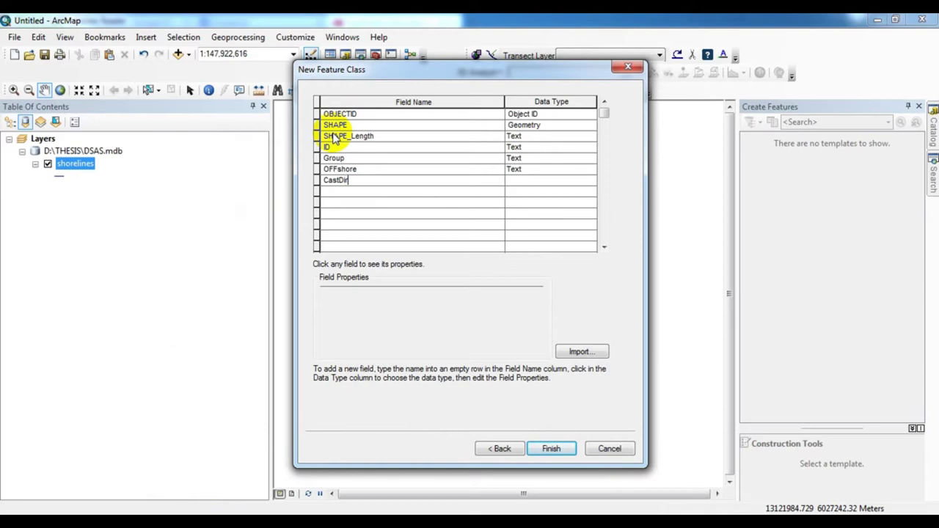
{"action": "key", "text": "alt+Tab"}
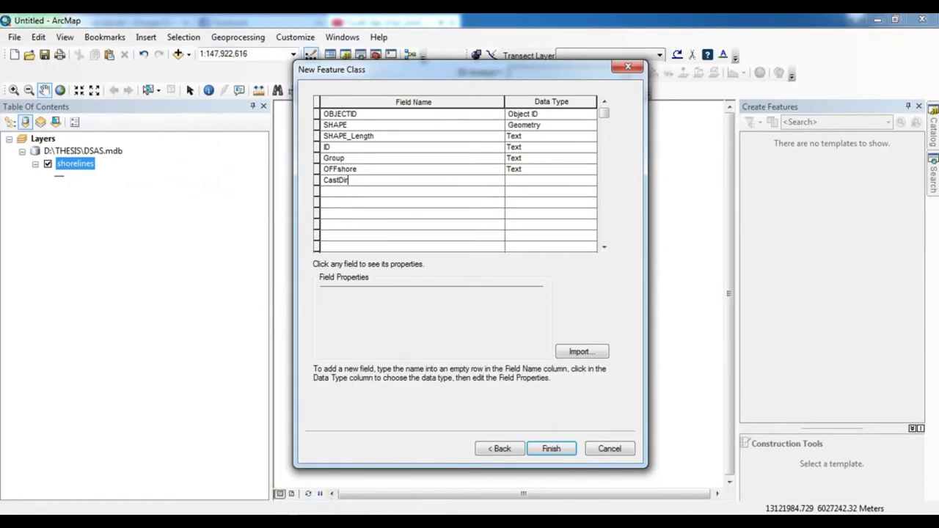
Make CastDir and OFFshore Short Integer, Group and ID Long Integer, SHAPE_Length Double, then finish.
{"action": "left_click", "coordinate": [527, 181]}
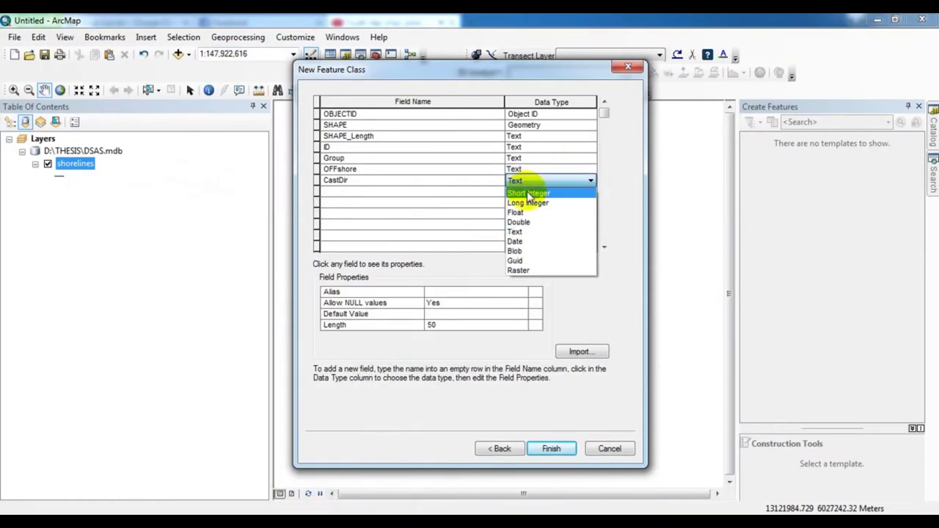
{"action": "left_click", "coordinate": [530, 193]}
{"action": "left_click", "coordinate": [525, 170]}
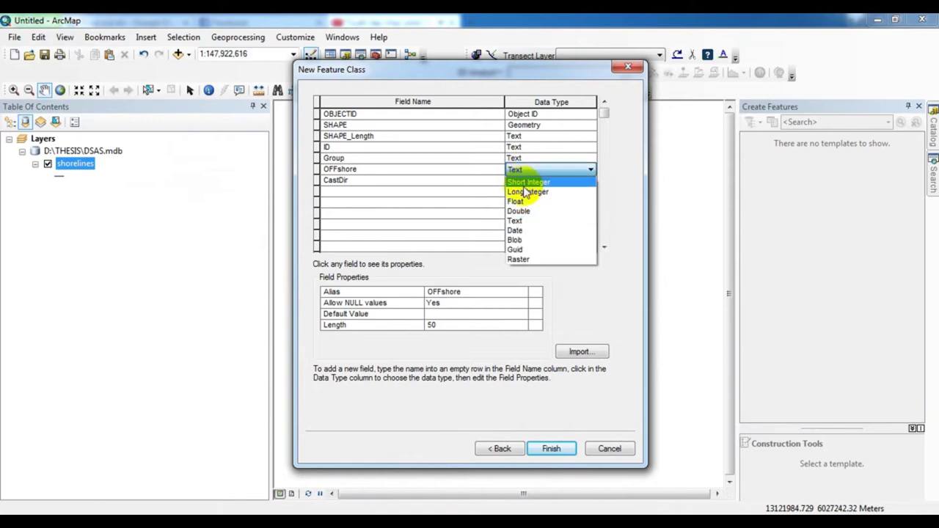
{"action": "left_click", "coordinate": [529, 181]}
{"action": "left_click", "coordinate": [523, 157]}
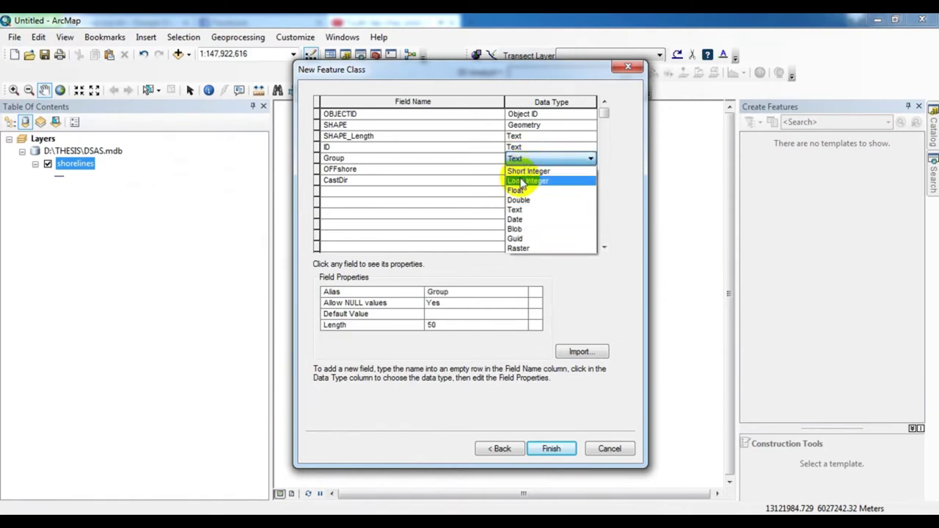
{"action": "left_click", "coordinate": [525, 171]}
{"action": "left_click", "coordinate": [527, 147]}
{"action": "left_click", "coordinate": [528, 158]}
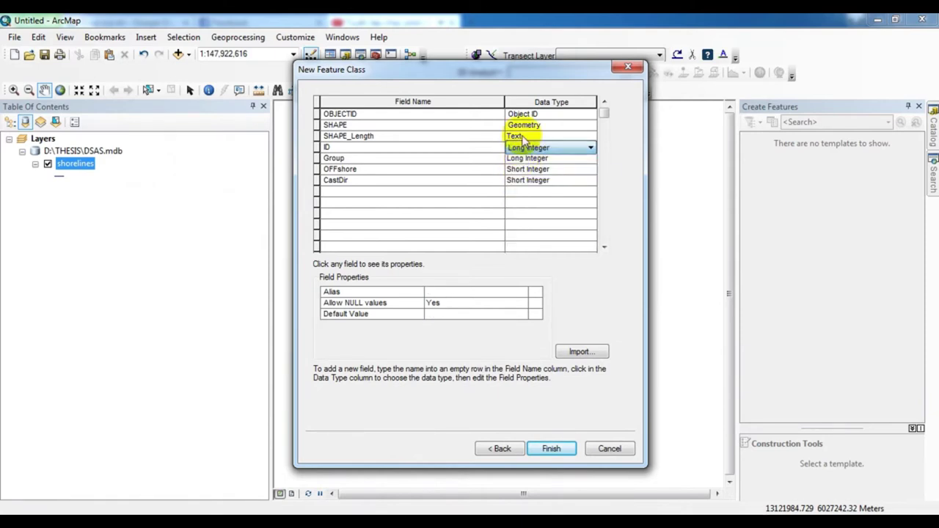
{"action": "left_click", "coordinate": [525, 137]}
{"action": "left_click", "coordinate": [521, 177]}
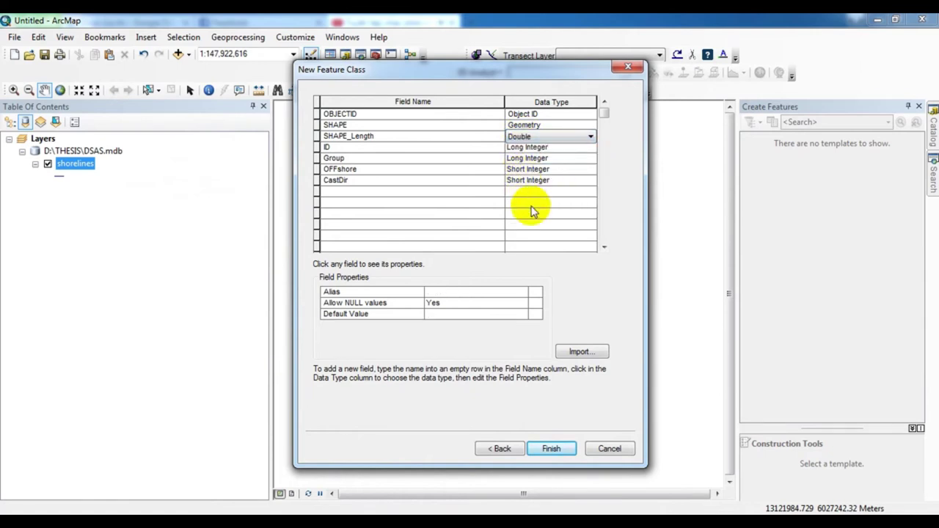
{"action": "left_click", "coordinate": [563, 452]}
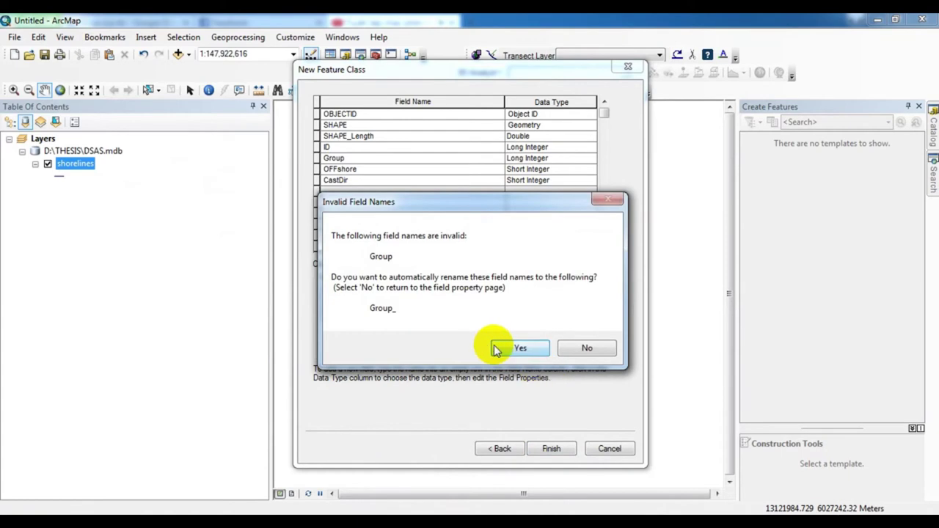
Accept renaming Group to Group_, then add 1995.TIF from RS_Image\1995 with pyramids built.
{"action": "left_click", "coordinate": [493, 348]}
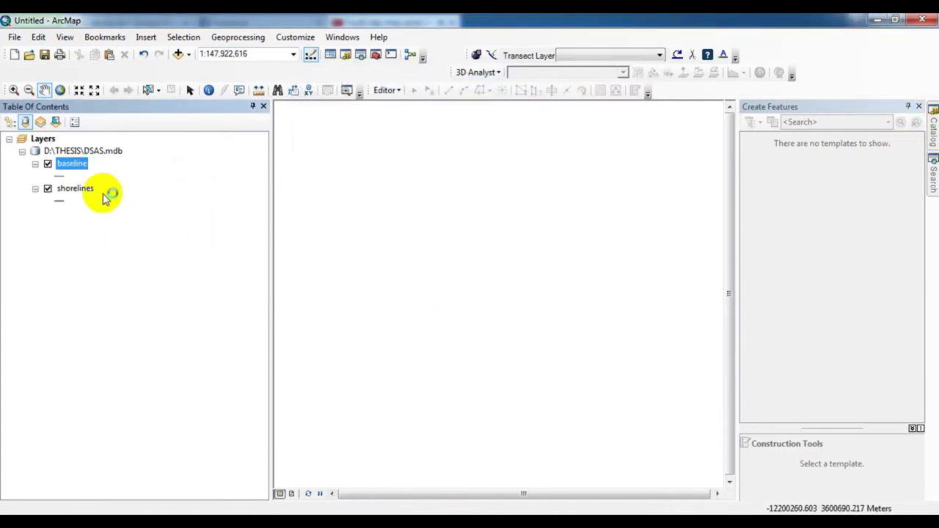
{"action": "left_click", "coordinate": [933, 131]}
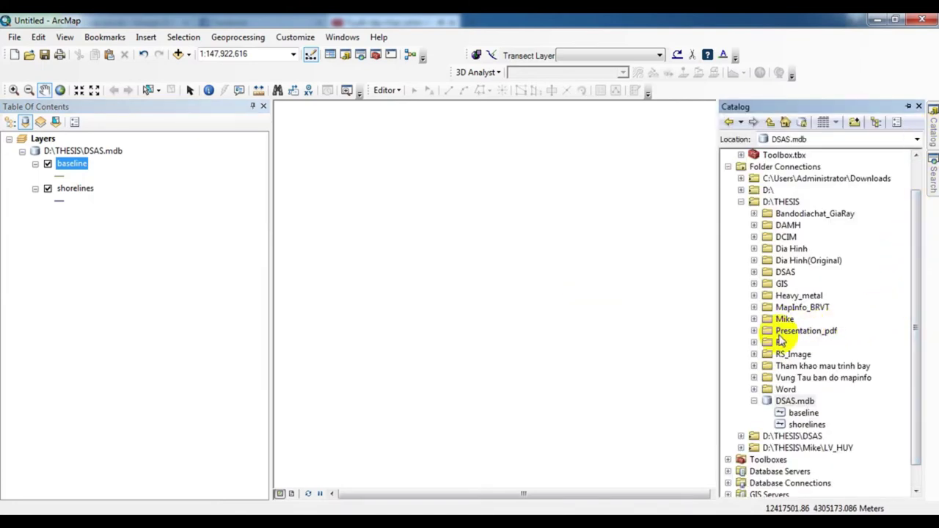
{"action": "double_click", "coordinate": [793, 354]}
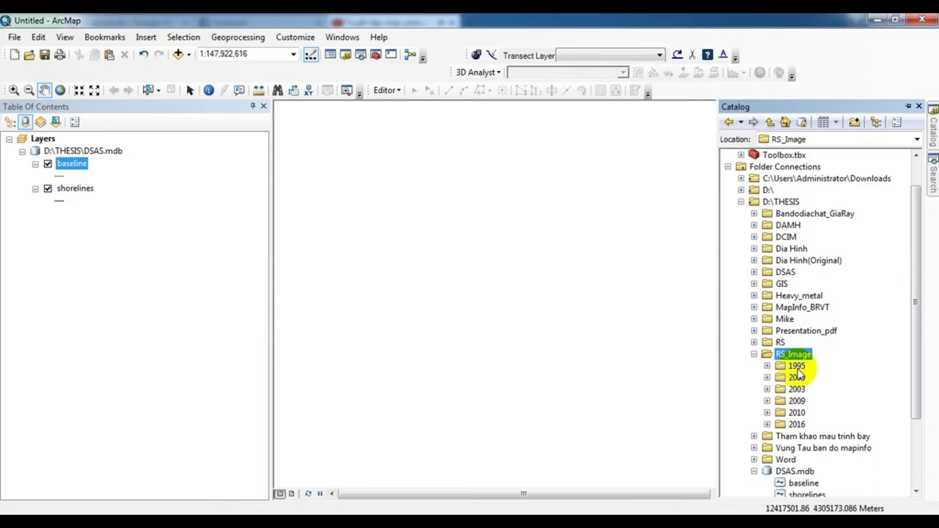
{"action": "double_click", "coordinate": [796, 367]}
{"action": "scroll", "coordinate": [915, 304], "scroll_direction": "down", "scroll_amount": 3}
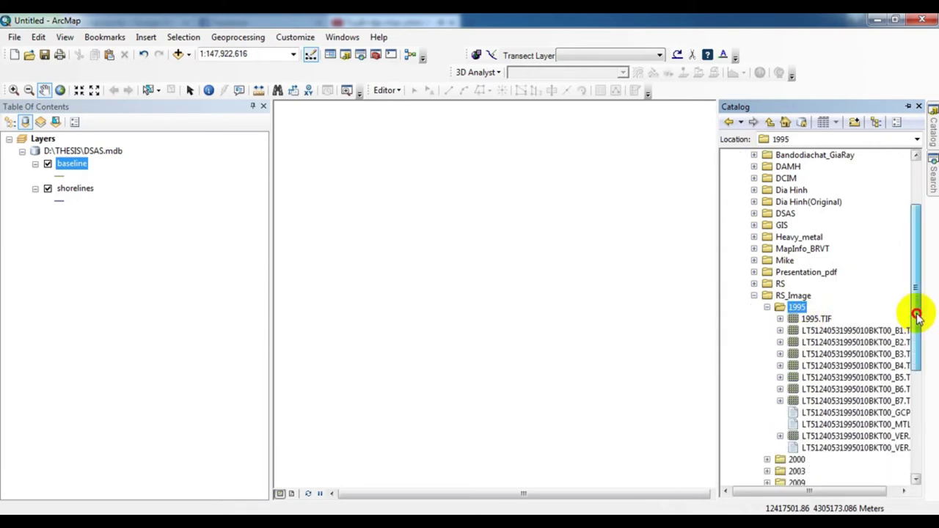
{"action": "left_click_drag", "start_coordinate": [814, 284], "coordinate": [566, 278]}
{"action": "left_click", "coordinate": [472, 247]}
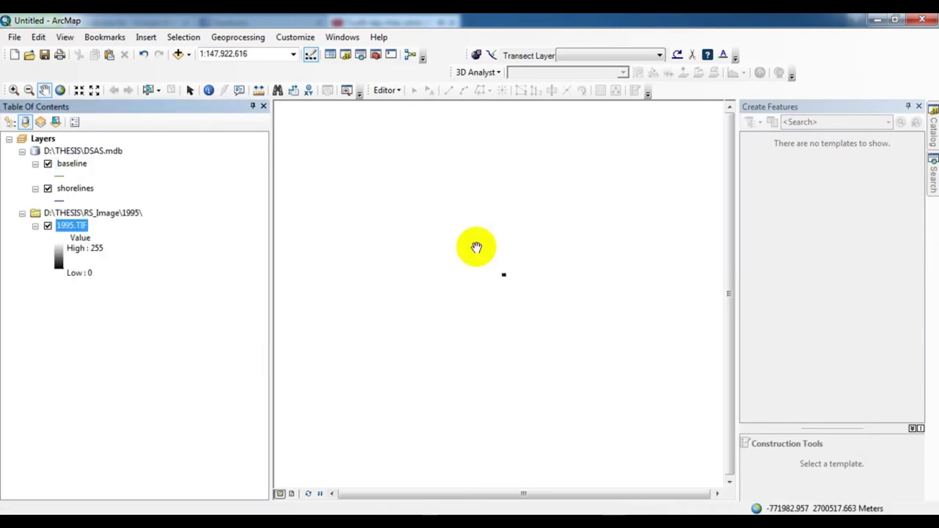
Zoom to the diagonal coastline in the 1995 image and select the baseline and shorelines layers.
{"action": "scroll", "coordinate": [497, 274], "scroll_direction": "up", "scroll_amount": 5}
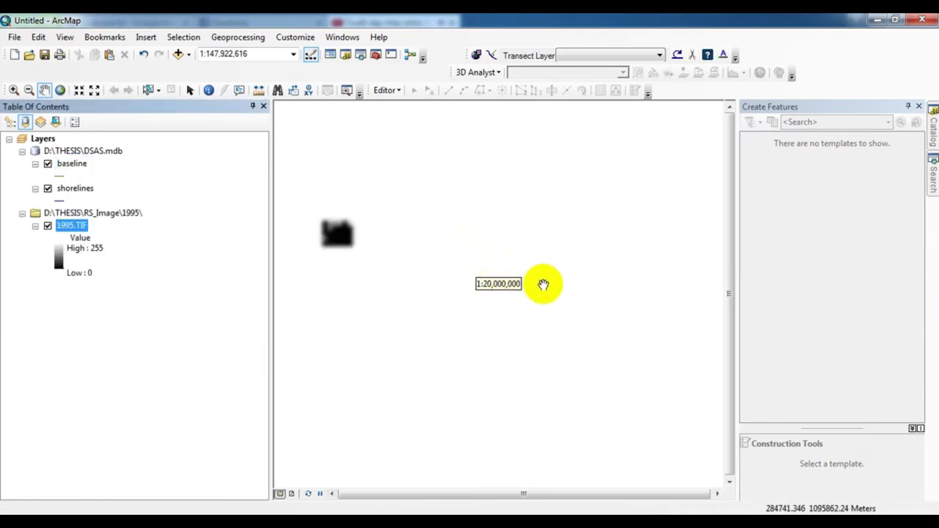
{"action": "scroll", "coordinate": [369, 239], "scroll_direction": "up", "scroll_amount": 8}
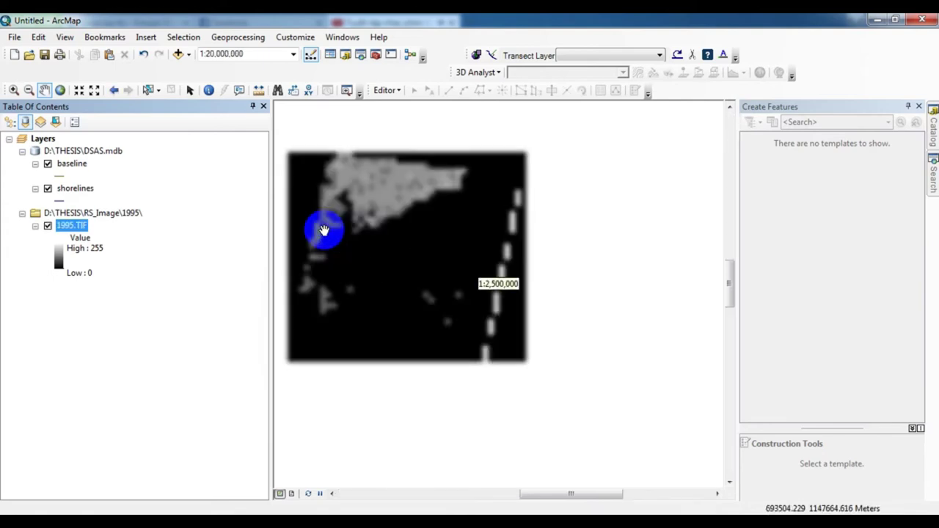
{"action": "scroll", "coordinate": [407, 235], "scroll_direction": "up", "scroll_amount": 5}
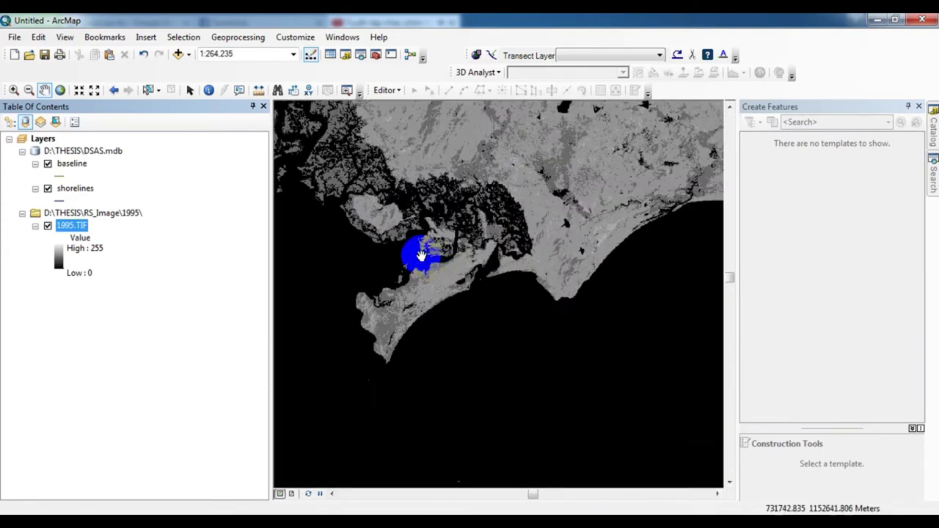
{"action": "scroll", "coordinate": [480, 279], "scroll_direction": "up", "scroll_amount": 3}
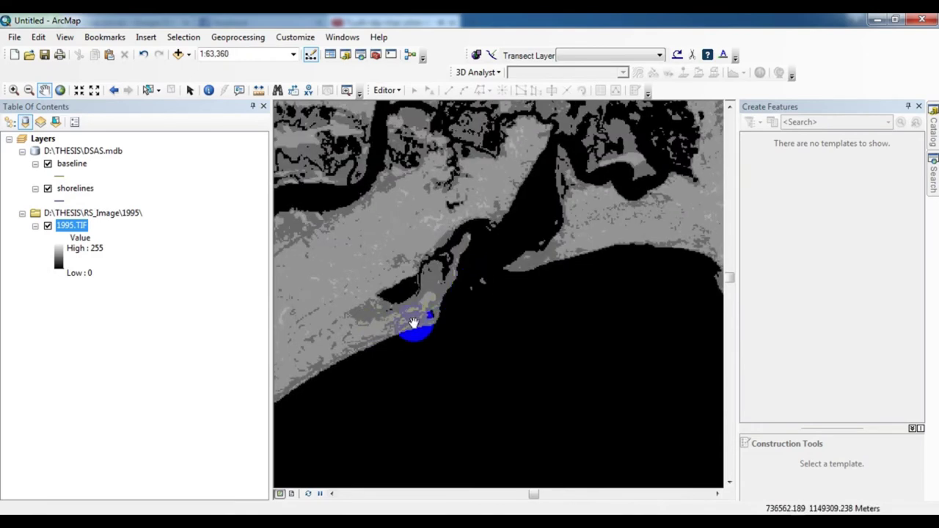
{"action": "left_click_drag", "start_coordinate": [419, 325], "coordinate": [566, 269]}
{"action": "scroll", "coordinate": [477, 315], "scroll_direction": "down", "scroll_amount": 3}
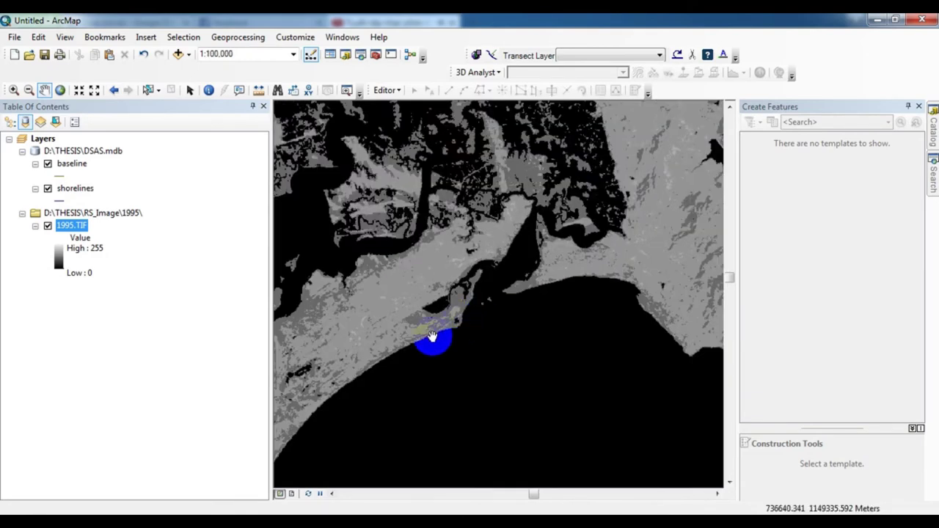
{"action": "left_click_drag", "start_coordinate": [430, 335], "coordinate": [415, 287]}
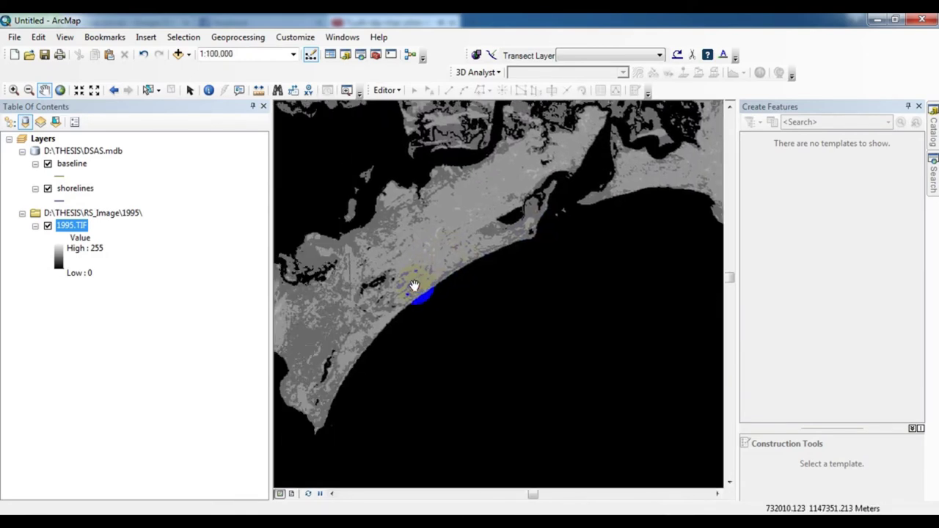
{"action": "scroll", "coordinate": [414, 286], "scroll_direction": "up", "scroll_amount": 1}
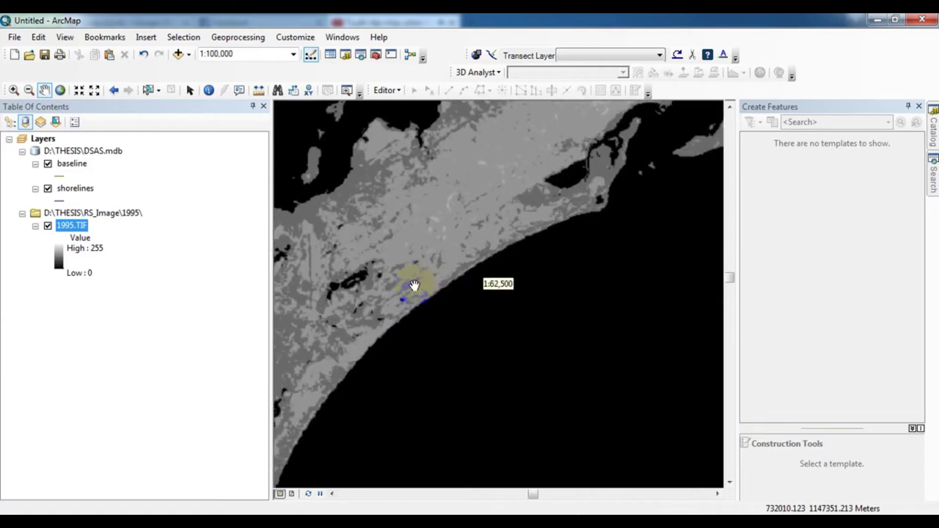
{"action": "left_click", "coordinate": [63, 166]}
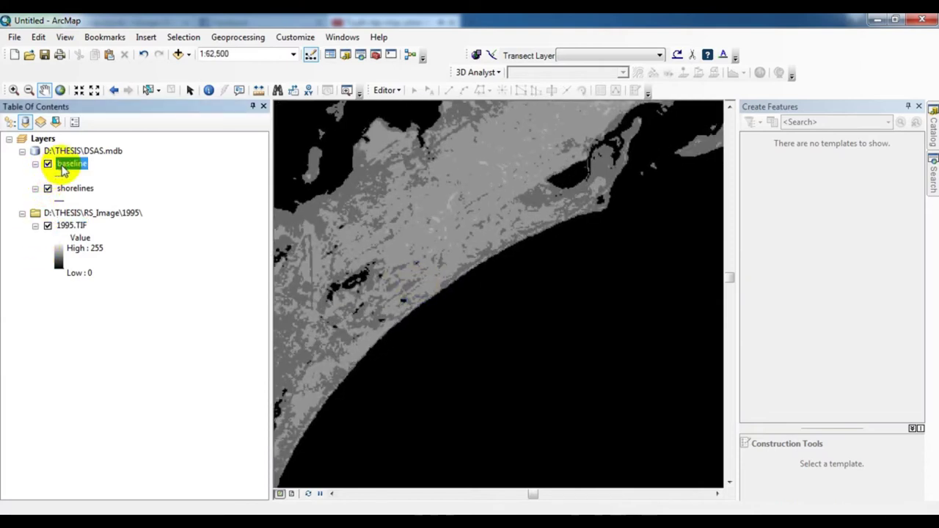
{"action": "left_click", "coordinate": [66, 190]}
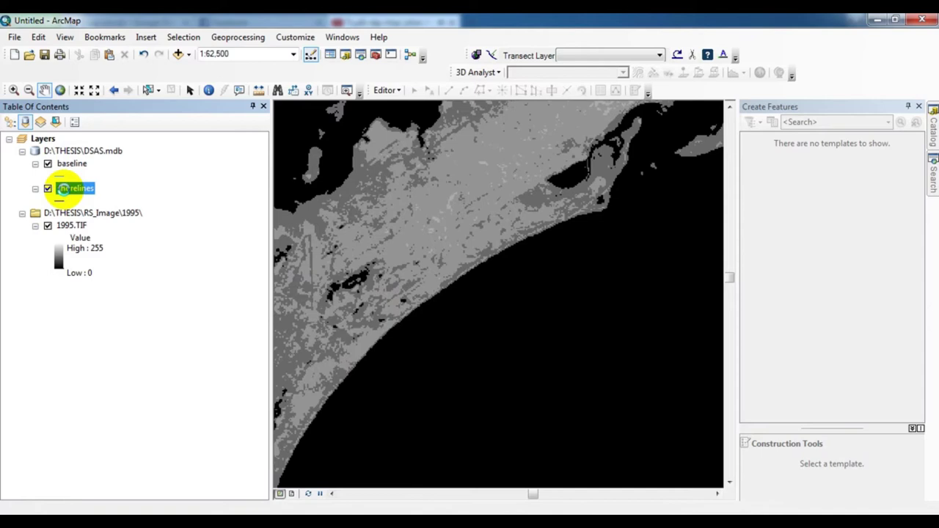
Start editing the shorelines layer using its feature template and the Line tool.
{"action": "right_click", "coordinate": [66, 193]}
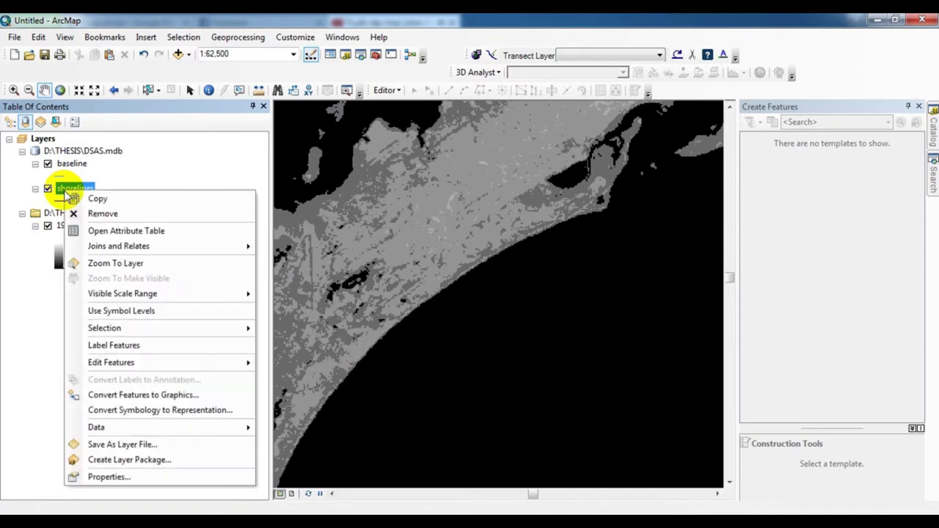
{"action": "mouse_move", "coordinate": [143, 364]}
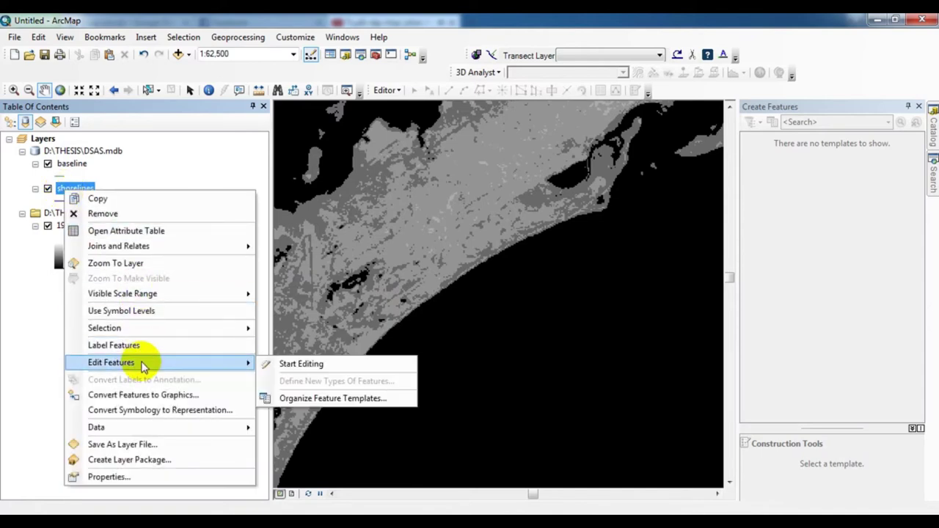
{"action": "left_click", "coordinate": [317, 363]}
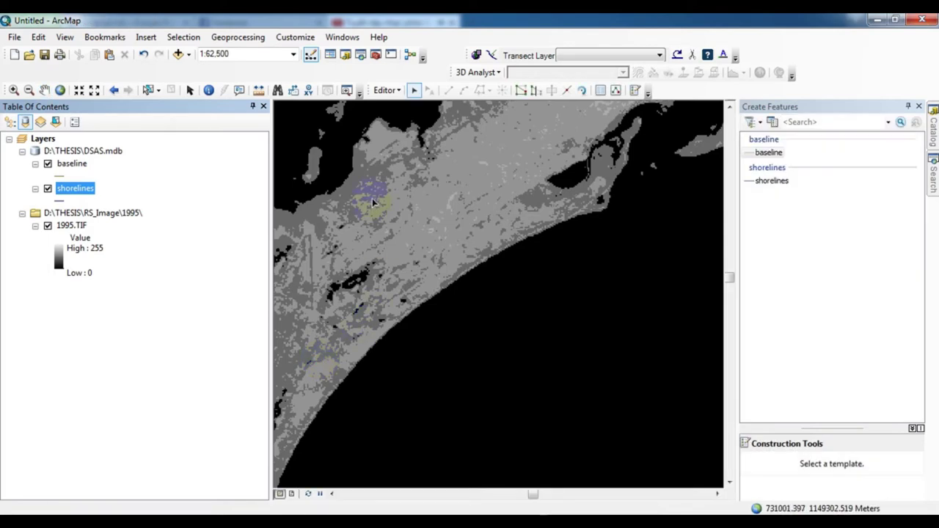
{"action": "left_click", "coordinate": [772, 180]}
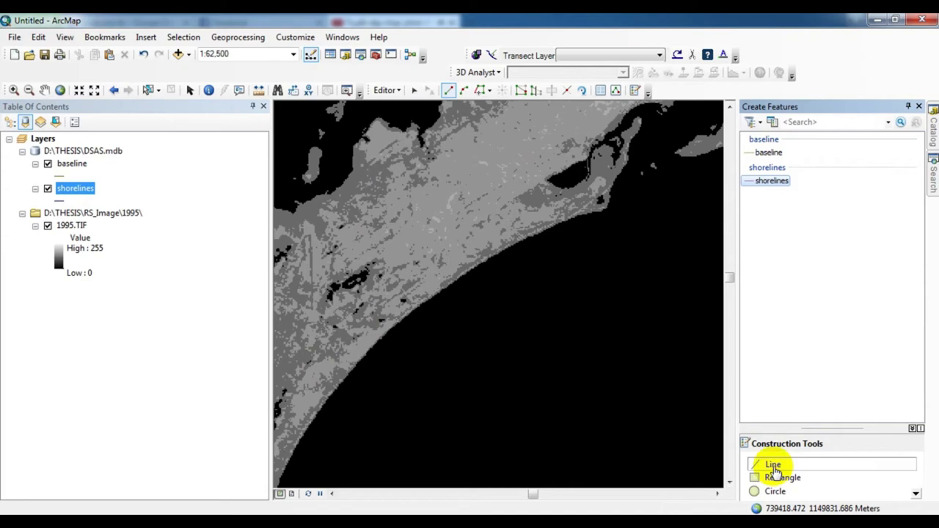
{"action": "left_click", "coordinate": [775, 466]}
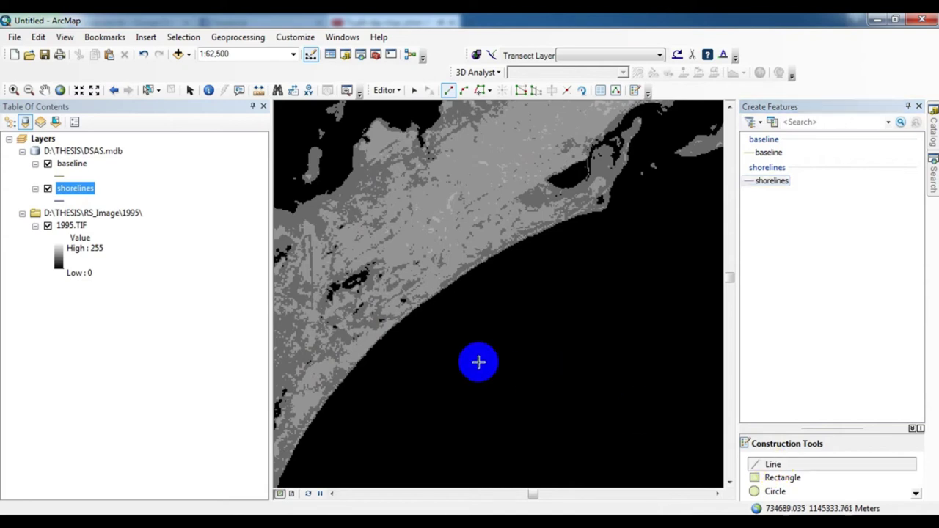
Trace the 1995 coastline as a line from the southwest end to the northeast headland.
{"action": "left_click", "coordinate": [359, 360]}
{"action": "left_click", "coordinate": [393, 327]}
{"action": "left_click", "coordinate": [443, 286]}
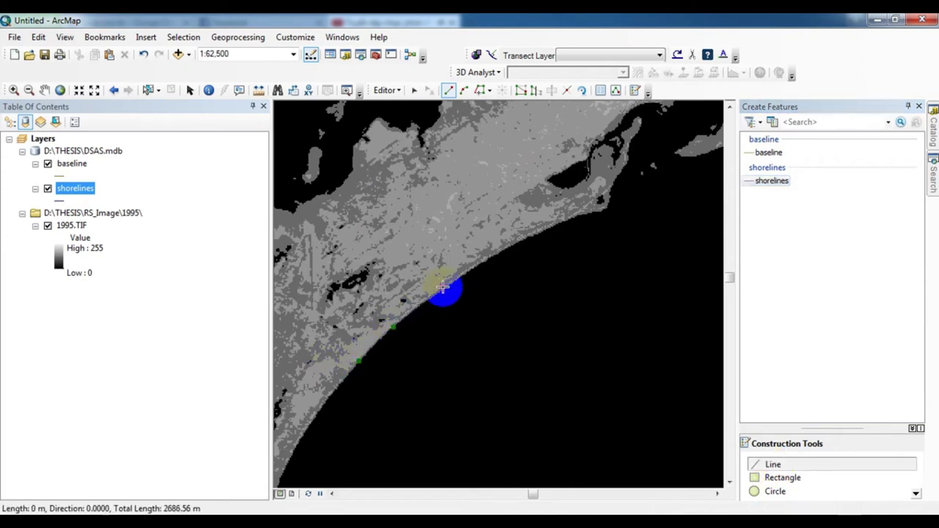
{"action": "left_click", "coordinate": [501, 250]}
{"action": "left_click", "coordinate": [545, 230]}
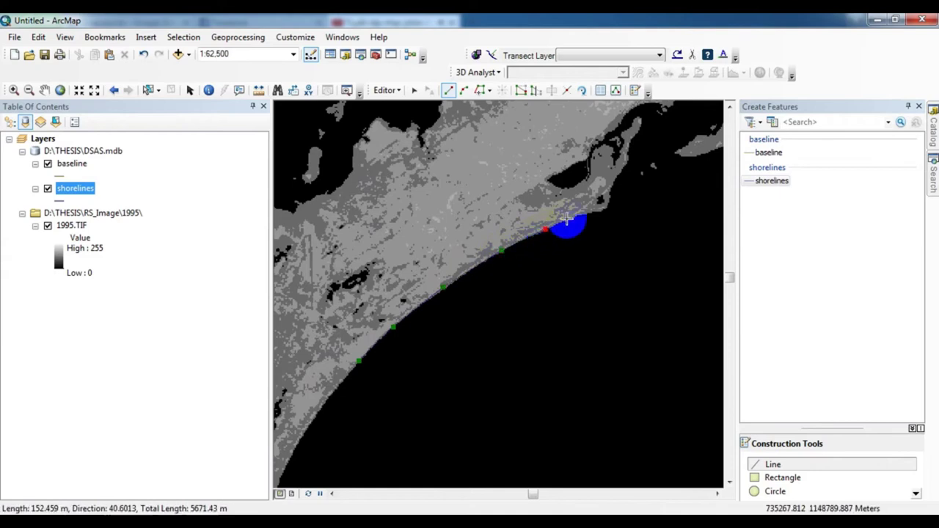
{"action": "left_click", "coordinate": [585, 212]}
{"action": "left_click", "coordinate": [611, 207]}
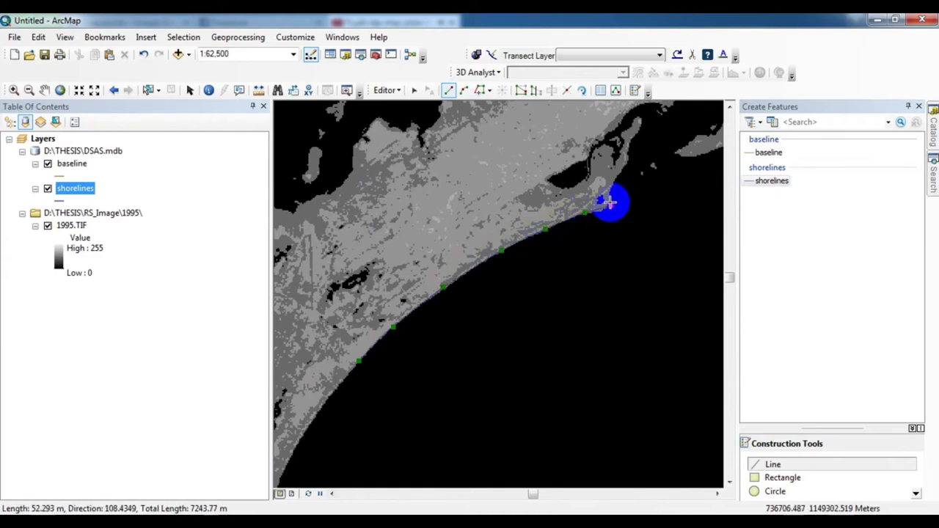
{"action": "double_click", "coordinate": [628, 160]}
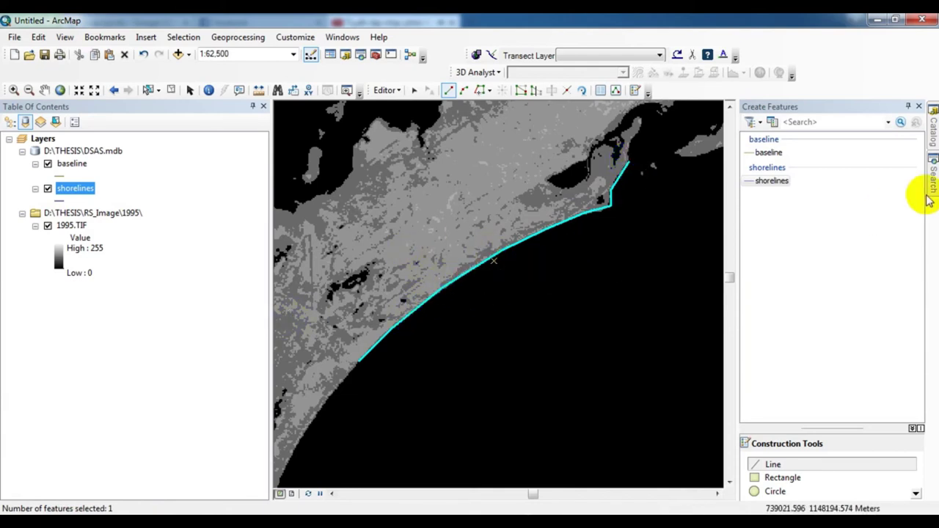
Open the shorelines attribute table and dock it beside the map.
{"action": "right_click", "coordinate": [66, 189]}
{"action": "left_click", "coordinate": [108, 232]}
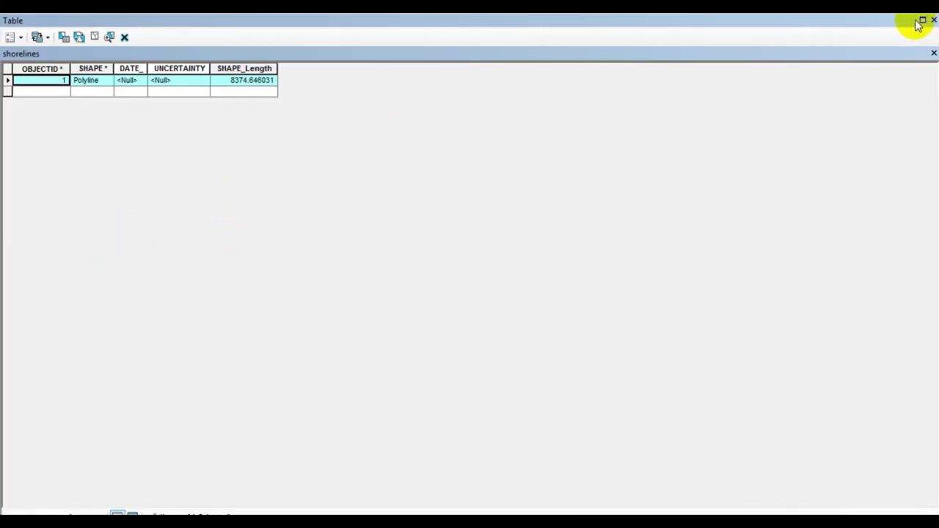
{"action": "left_click", "coordinate": [920, 22]}
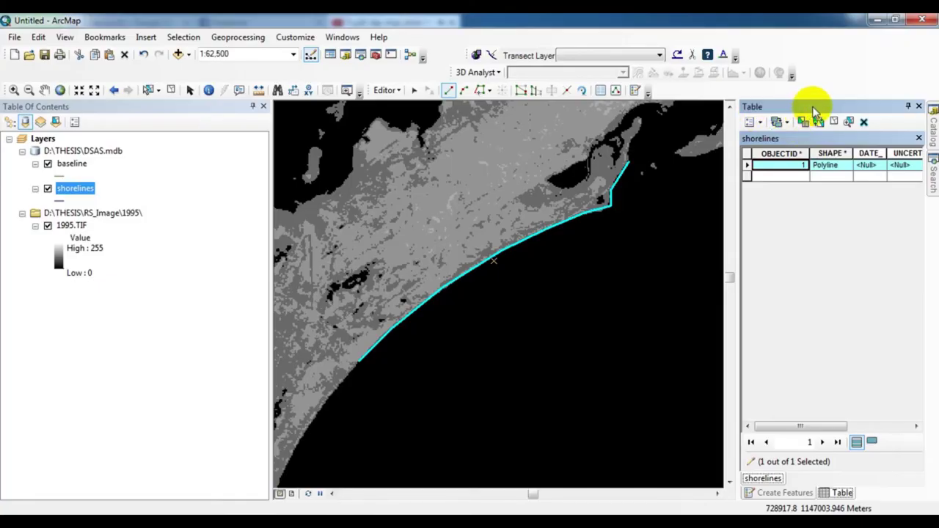
Give the new shoreline record DATE_ 12/18/1995 and UNCERTAINTY 1.
{"action": "left_click", "coordinate": [830, 167]}
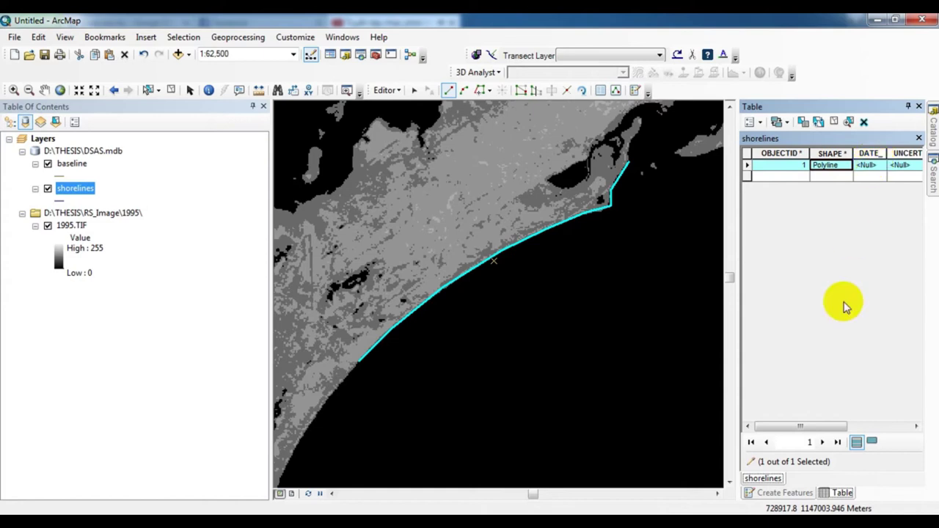
{"action": "mouse_move", "coordinate": [814, 426]}
{"action": "left_mouse_down"}
{"action": "mouse_move", "coordinate": [891, 426]}
{"action": "mouse_move", "coordinate": [833, 416]}
{"action": "mouse_move", "coordinate": [885, 426]}
{"action": "mouse_move", "coordinate": [828, 425]}
{"action": "left_mouse_up"}
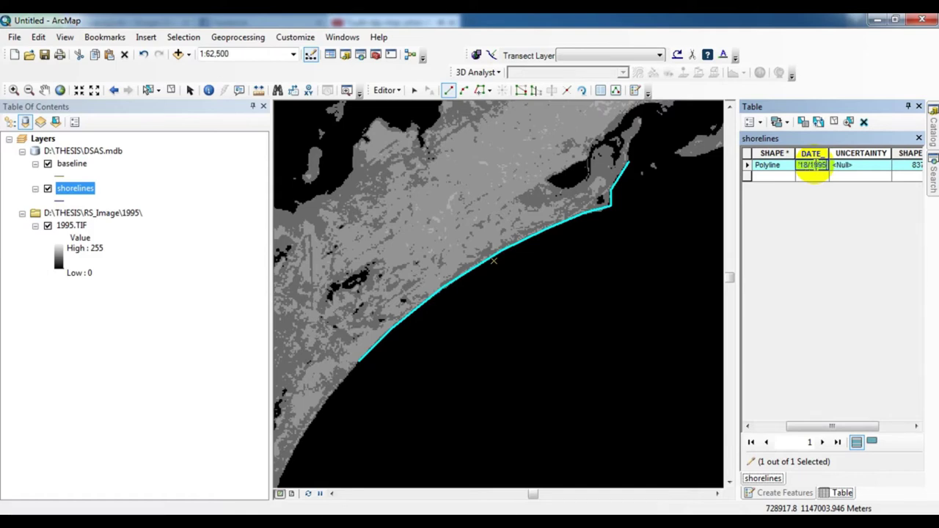
{"action": "left_click", "coordinate": [844, 165]}
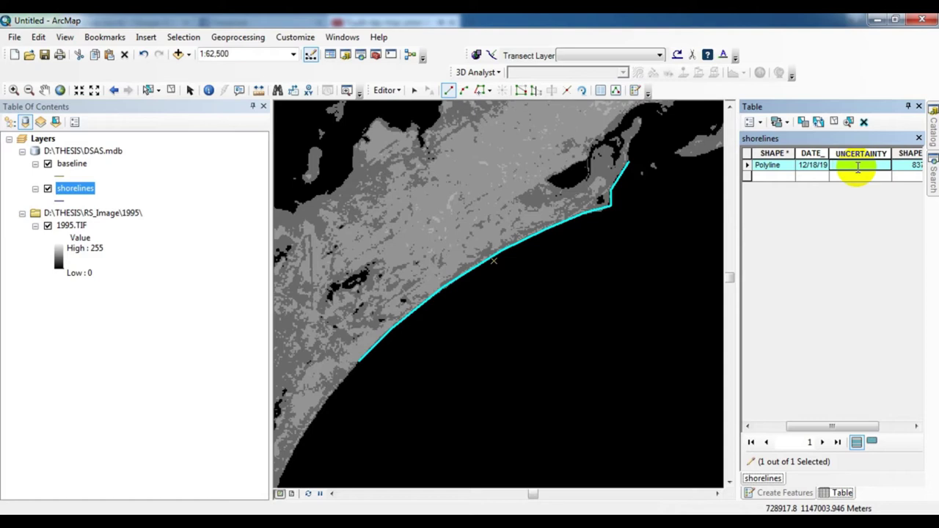
{"action": "type", "text": "1"}
{"action": "key", "text": "Return"}
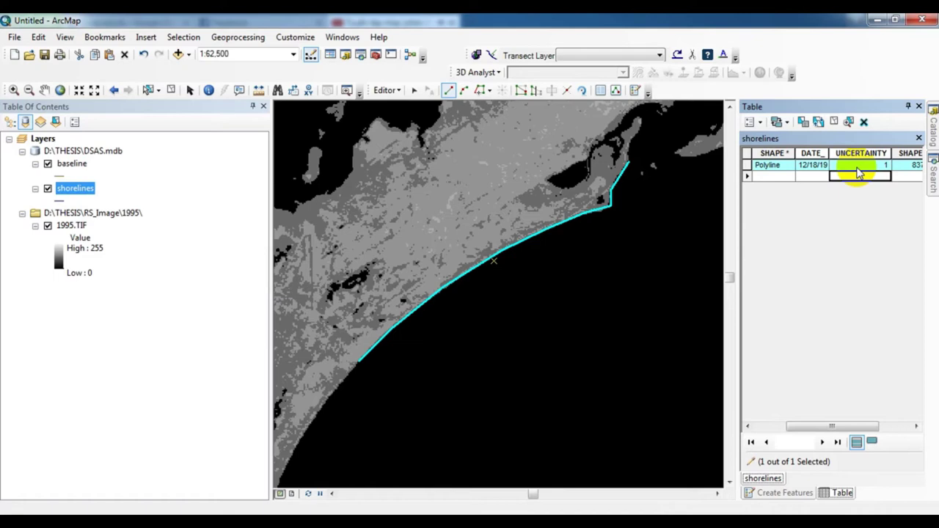
{"action": "left_click", "coordinate": [817, 427]}
{"action": "left_click_drag", "start_coordinate": [817, 427], "coordinate": [857, 422]}
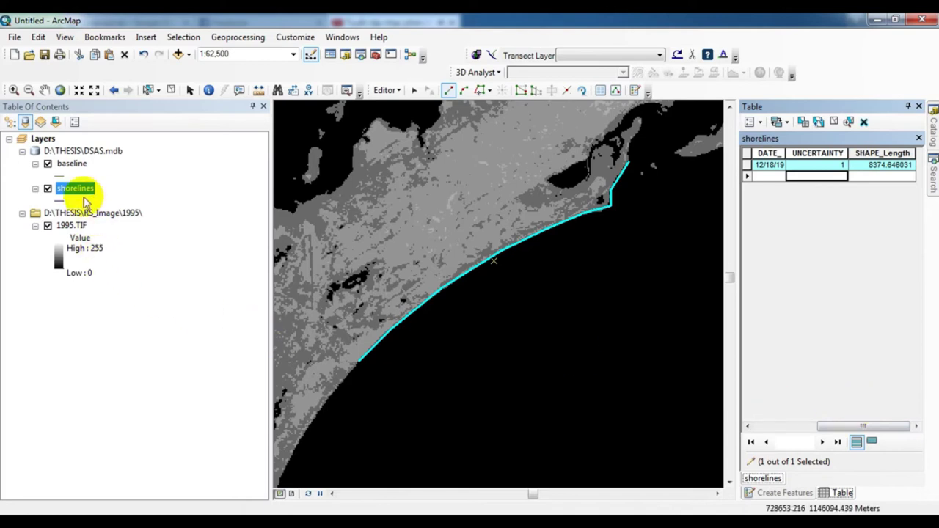
{"action": "left_click", "coordinate": [933, 123]}
Add 2000db.TIF and 2009.TIF from the RS_Image year folders to the map.
{"action": "left_click", "coordinate": [767, 272]}
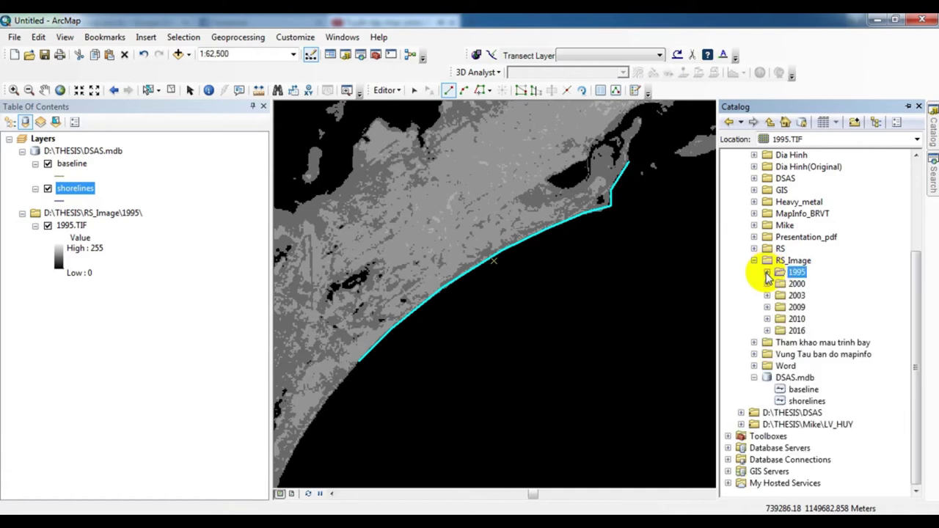
{"action": "left_click", "coordinate": [767, 284]}
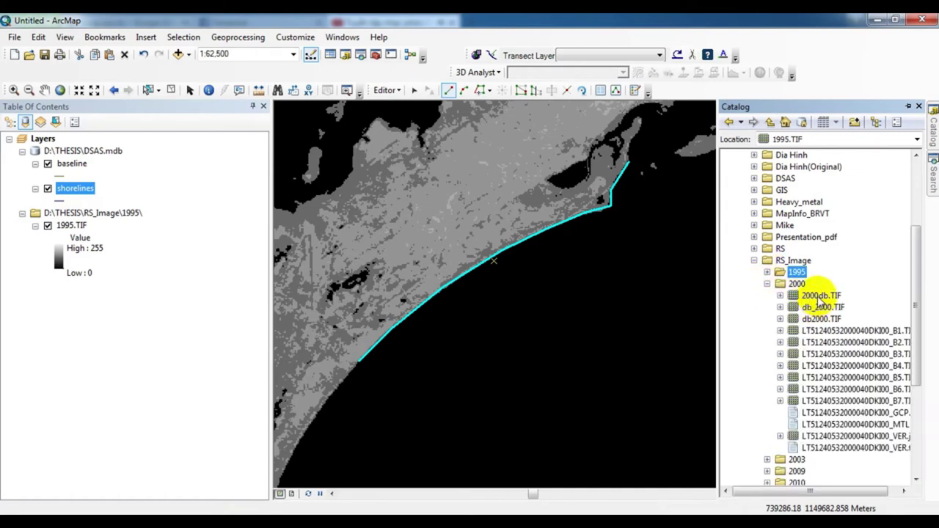
{"action": "left_click_drag", "start_coordinate": [819, 299], "coordinate": [544, 292]}
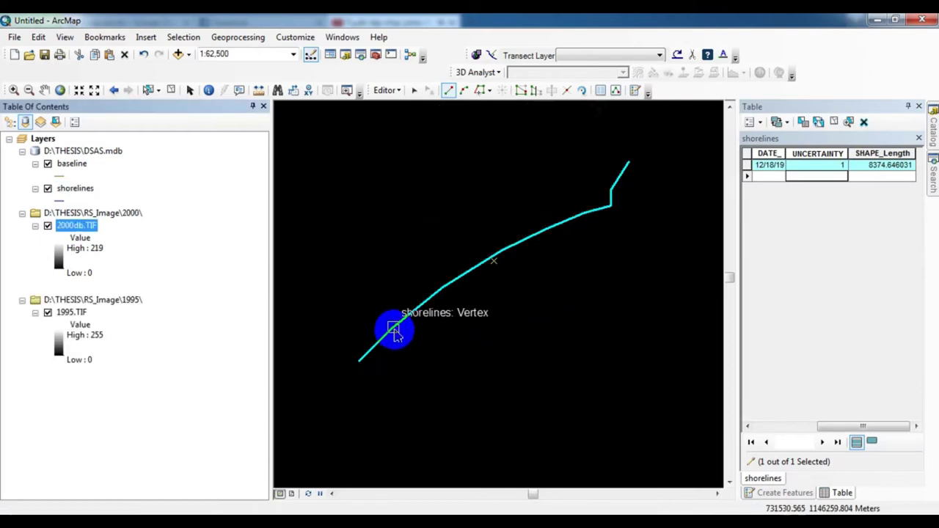
{"action": "scroll", "coordinate": [388, 303], "scroll_direction": "up", "scroll_amount": 3}
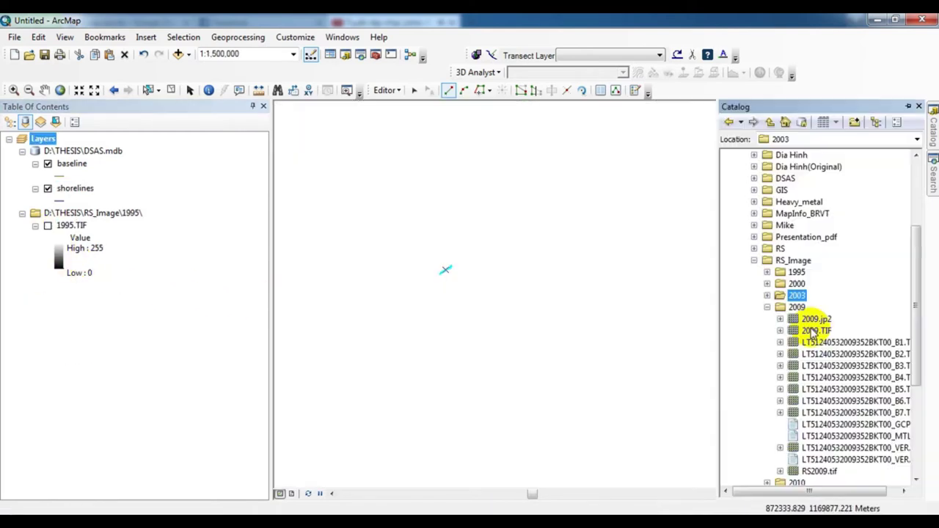
{"action": "left_click_drag", "start_coordinate": [812, 331], "coordinate": [583, 303]}
Zoom and pan the map along the coastline to view the traced shoreline.
{"action": "scroll", "coordinate": [499, 284], "scroll_direction": "down", "scroll_amount": 4}
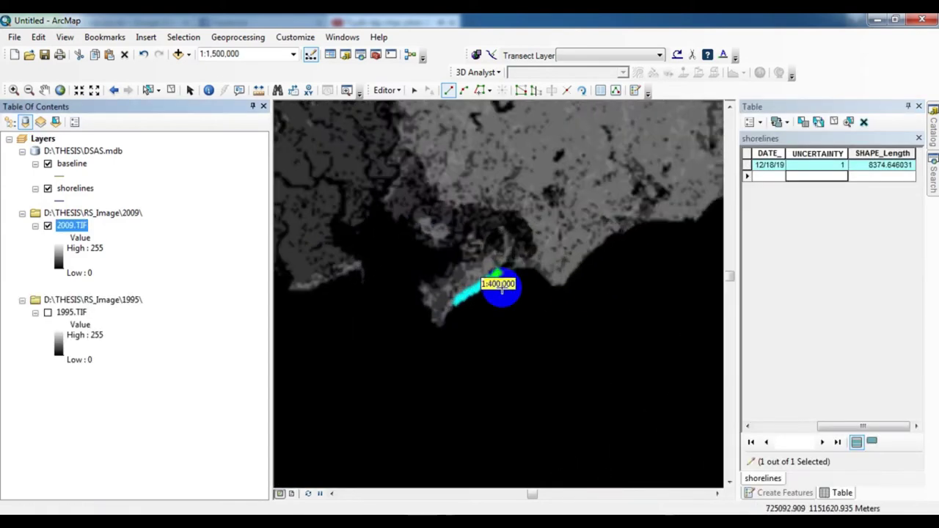
{"action": "scroll", "coordinate": [416, 208], "scroll_direction": "up", "scroll_amount": 1}
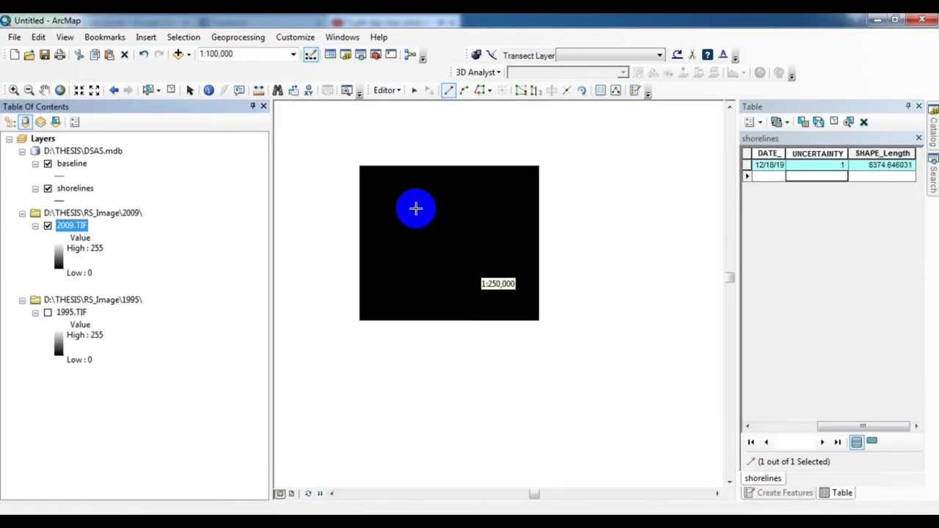
{"action": "scroll", "coordinate": [416, 209], "scroll_direction": "up", "scroll_amount": 1}
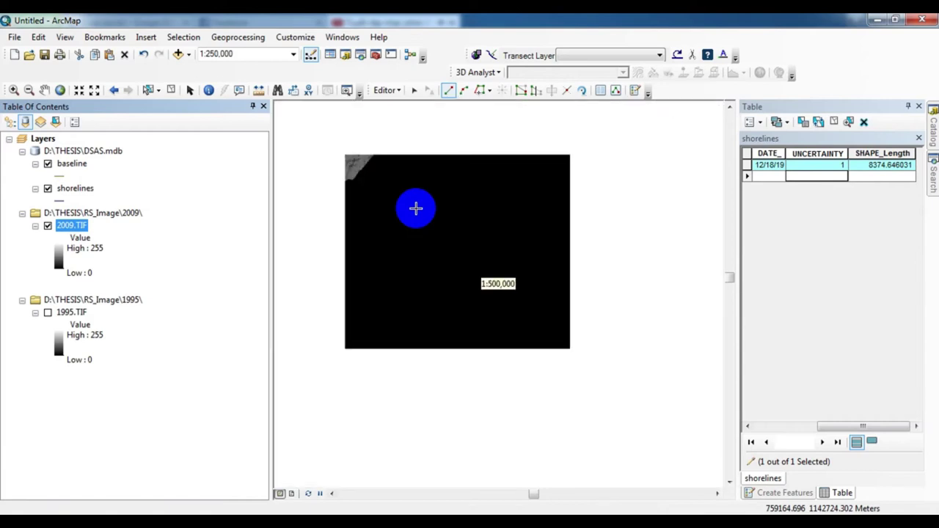
{"action": "left_click", "coordinate": [44, 89]}
{"action": "scroll", "coordinate": [426, 245], "scroll_direction": "down", "scroll_amount": 2}
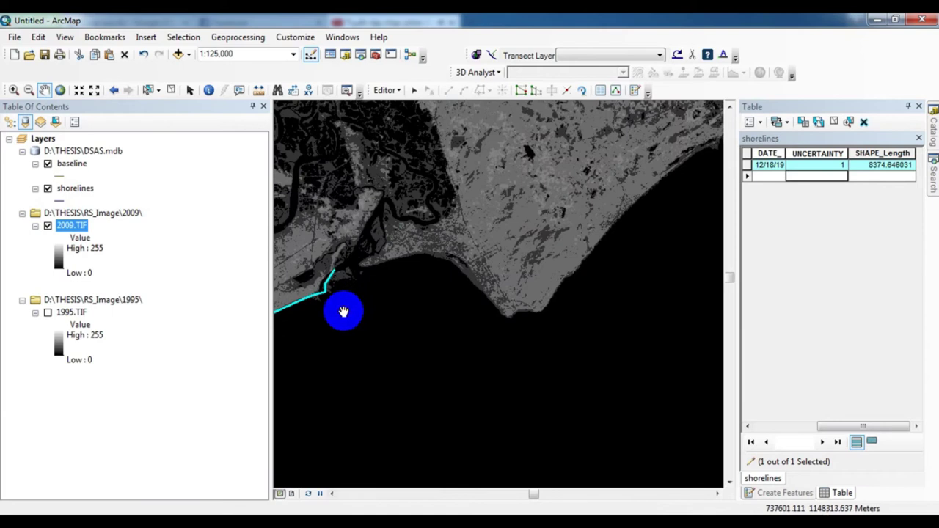
{"action": "scroll", "coordinate": [484, 287], "scroll_direction": "down", "scroll_amount": 2}
{"action": "left_click_drag", "start_coordinate": [363, 281], "coordinate": [394, 372]}
{"action": "scroll", "coordinate": [394, 372], "scroll_direction": "down", "scroll_amount": 4}
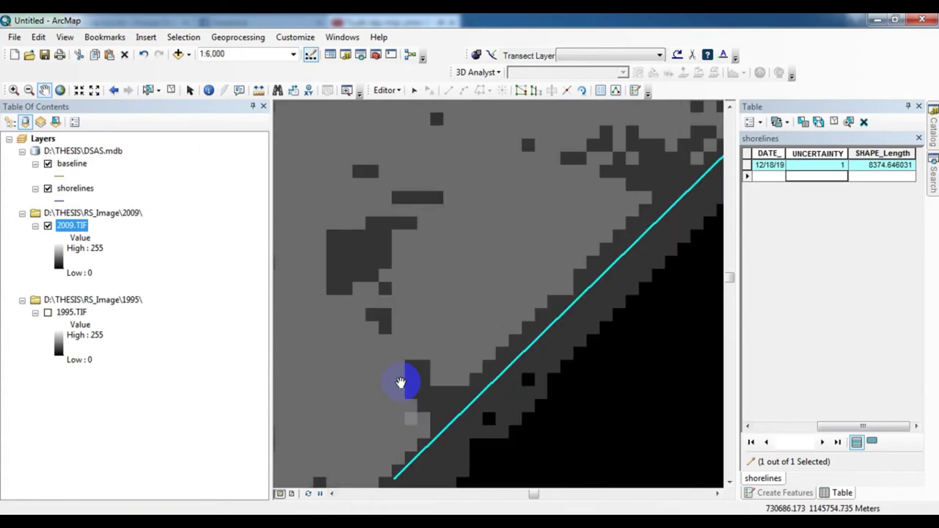
{"action": "scroll", "coordinate": [400, 382], "scroll_direction": "up", "scroll_amount": 2}
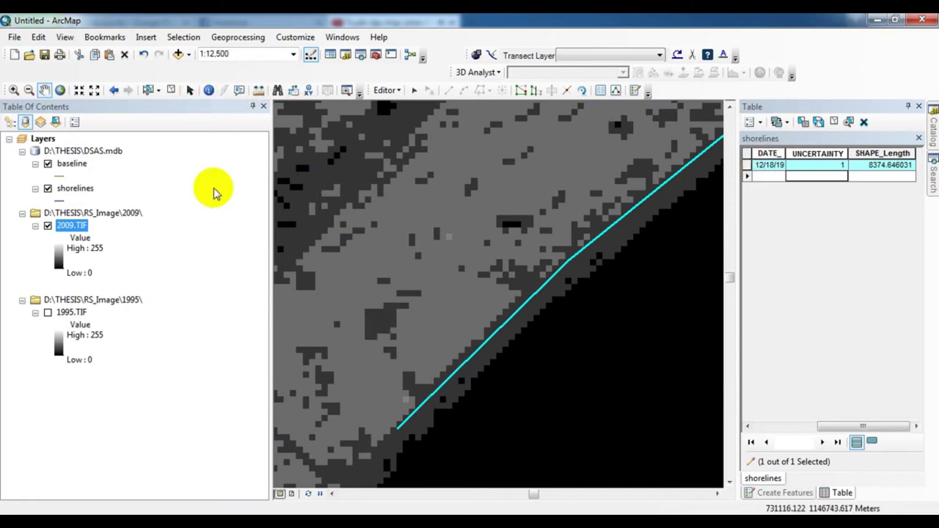
Select the shorelines layer and check the Editor menu options.
{"action": "left_click", "coordinate": [74, 188]}
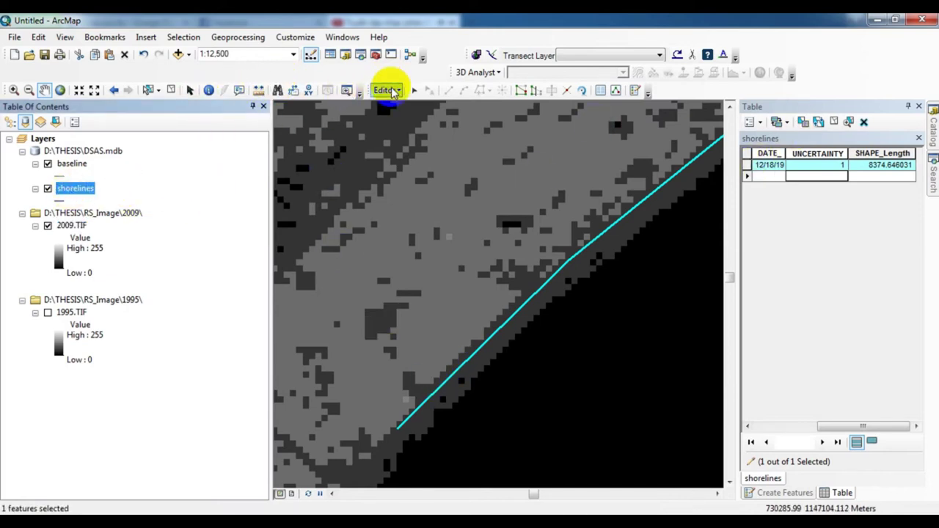
{"action": "left_click", "coordinate": [391, 91]}
{"action": "left_click", "coordinate": [384, 89]}
{"action": "left_click", "coordinate": [381, 89]}
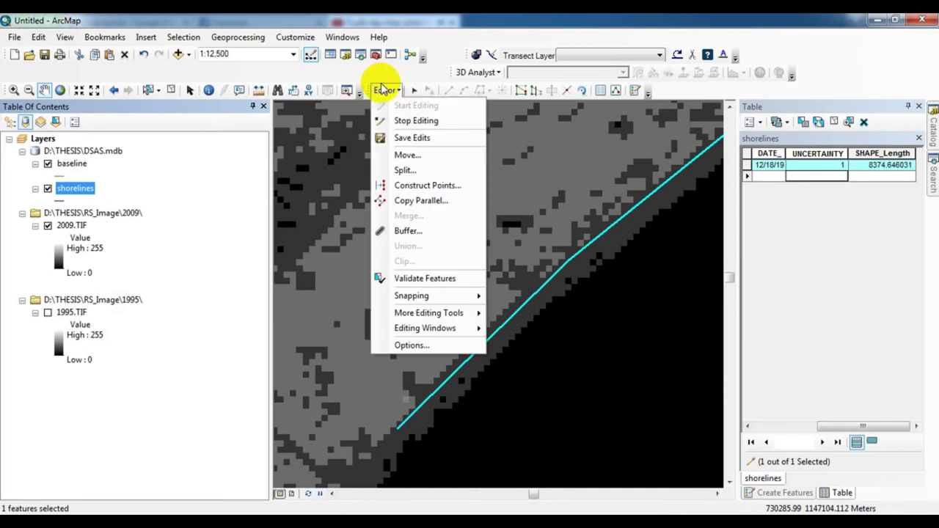
{"action": "left_click", "coordinate": [79, 191]}
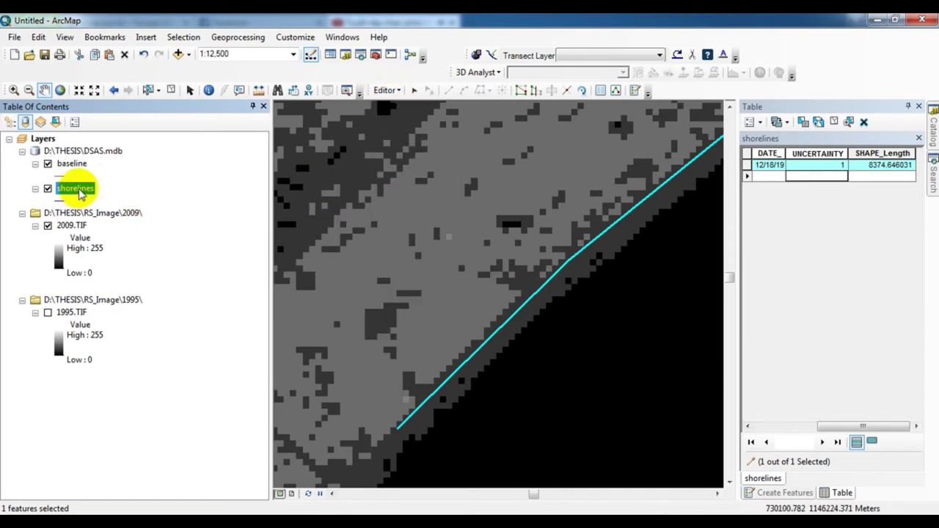
Move the shorelines attribute table to the bottom and close it.
{"action": "left_click_drag", "start_coordinate": [776, 107], "coordinate": [479, 163]}
{"action": "mouse_move", "coordinate": [739, 174]}
{"action": "left_mouse_down"}
{"action": "mouse_move", "coordinate": [336, 176]}
{"action": "mouse_move", "coordinate": [723, 168]}
{"action": "left_mouse_up"}
{"action": "left_click", "coordinate": [738, 179]}
Open the shorelines layer properties to review its fields.
{"action": "mouse_move", "coordinate": [934, 127]}
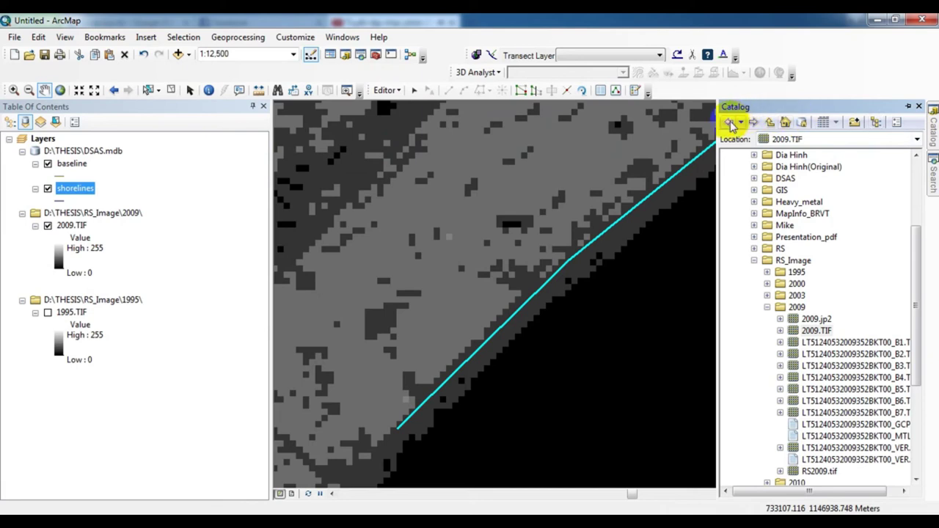
{"action": "left_click", "coordinate": [740, 122]}
{"action": "left_click", "coordinate": [741, 122]}
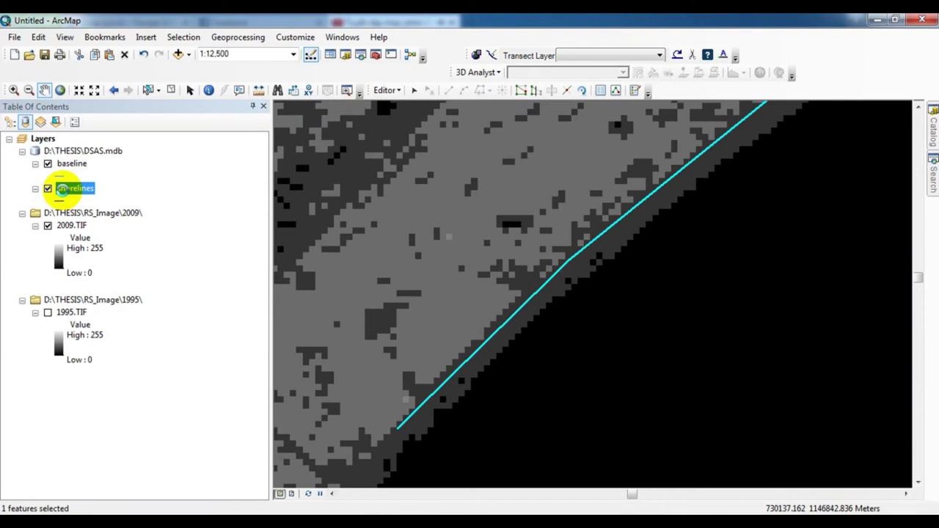
{"action": "double_click", "coordinate": [62, 188]}
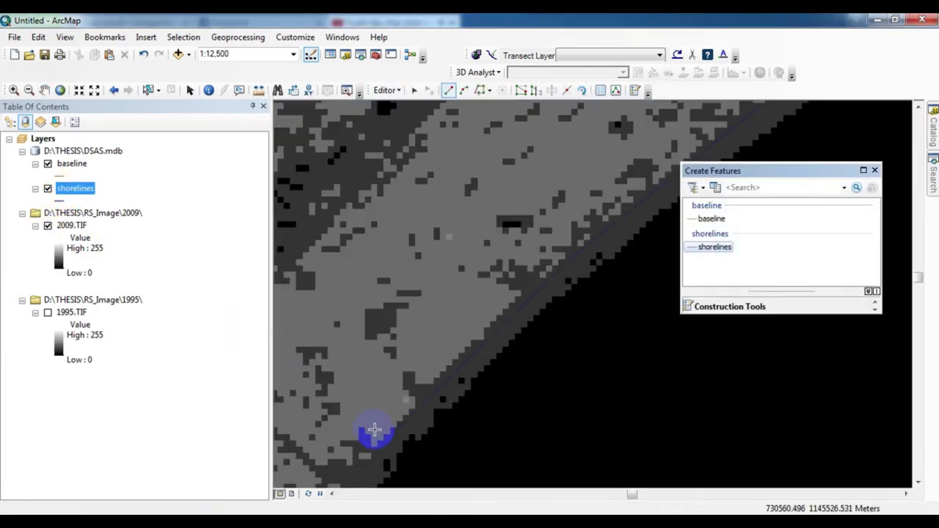
Start a new shoreline at the existing shoreline's lower end and trace northeast along the coast.
{"action": "scroll", "coordinate": [375, 431], "scroll_direction": "up", "scroll_amount": 4}
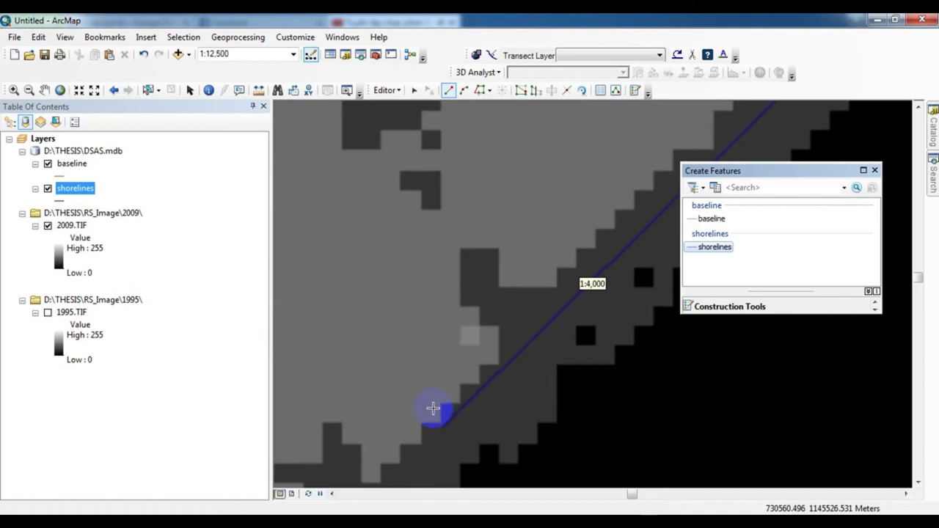
{"action": "left_click", "coordinate": [436, 421]}
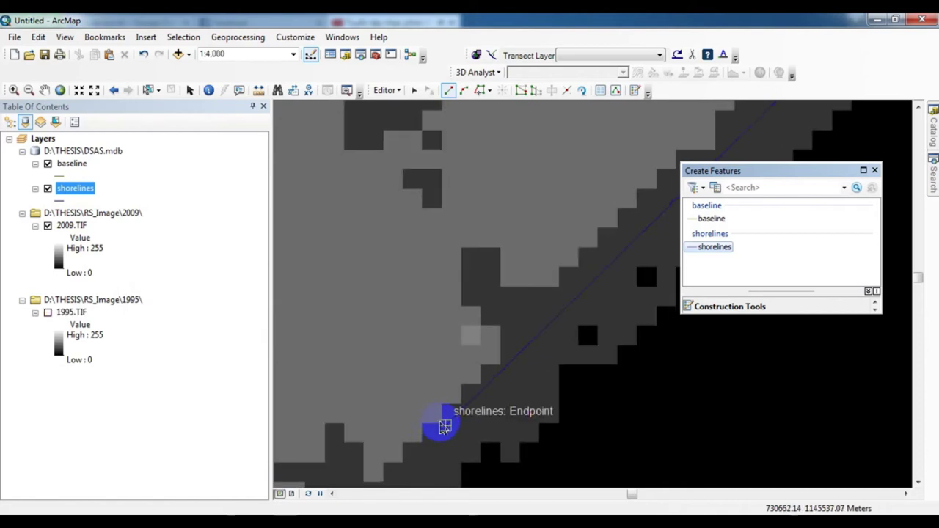
{"action": "left_click", "coordinate": [445, 428]}
{"action": "scroll", "coordinate": [436, 421], "scroll_direction": "up", "scroll_amount": 2}
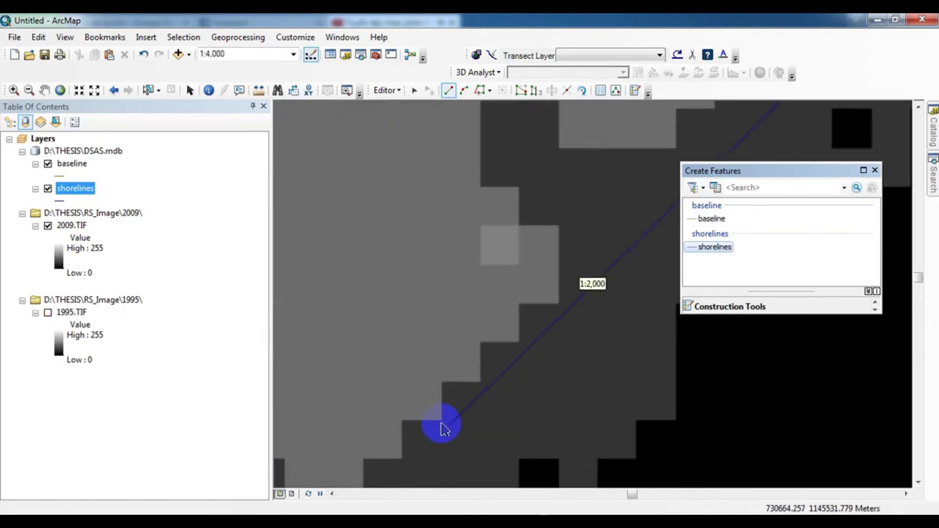
{"action": "left_click", "coordinate": [441, 421]}
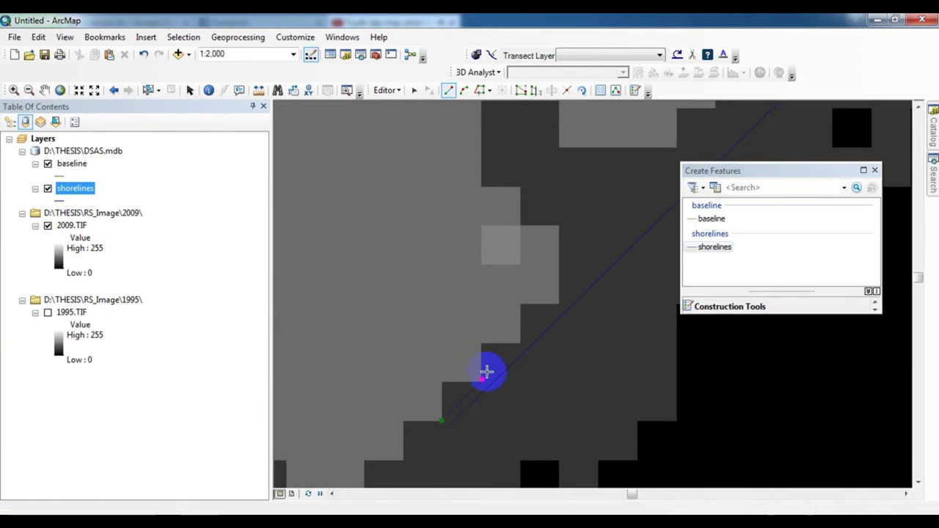
{"action": "scroll", "coordinate": [558, 304], "scroll_direction": "down", "scroll_amount": 2}
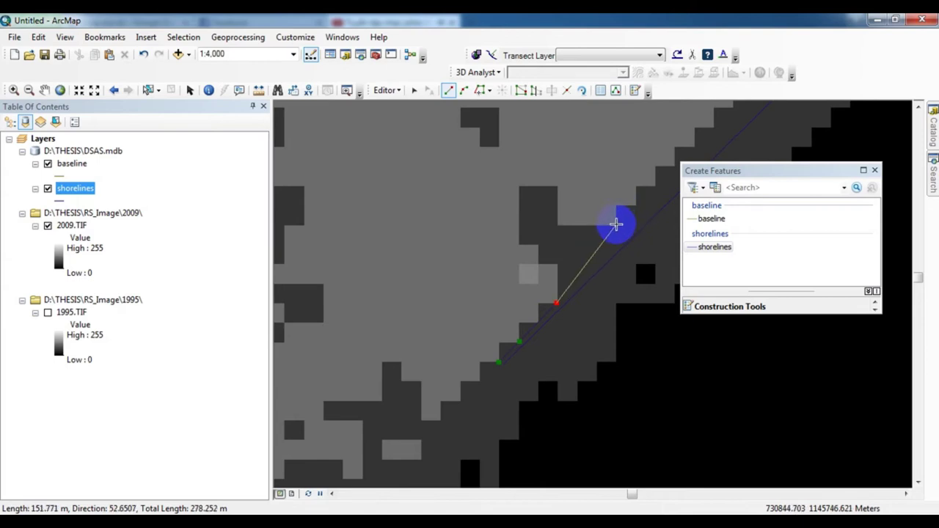
{"action": "left_click", "coordinate": [615, 223]}
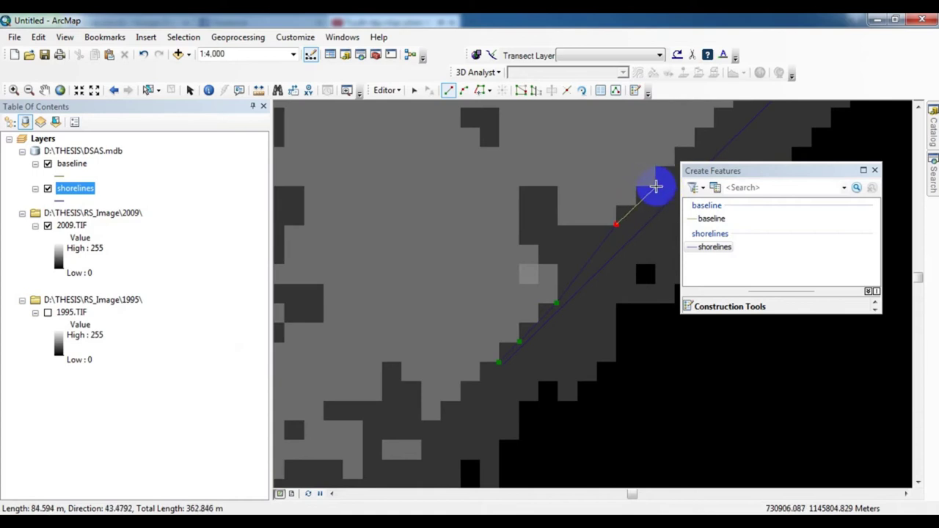
{"action": "left_click", "coordinate": [656, 186]}
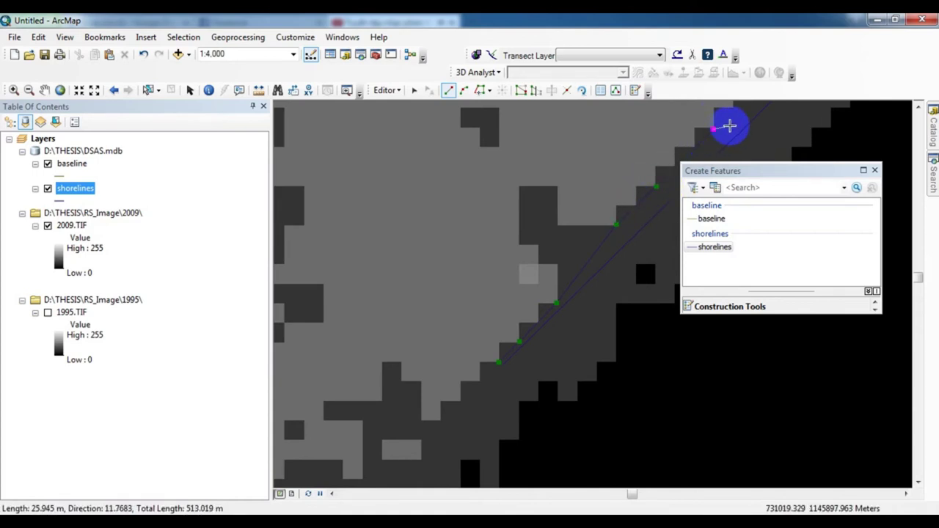
Continue adding vertices up the 2009 image's coastline toward the northeast.
{"action": "scroll", "coordinate": [729, 125], "scroll_direction": "down", "scroll_amount": 2}
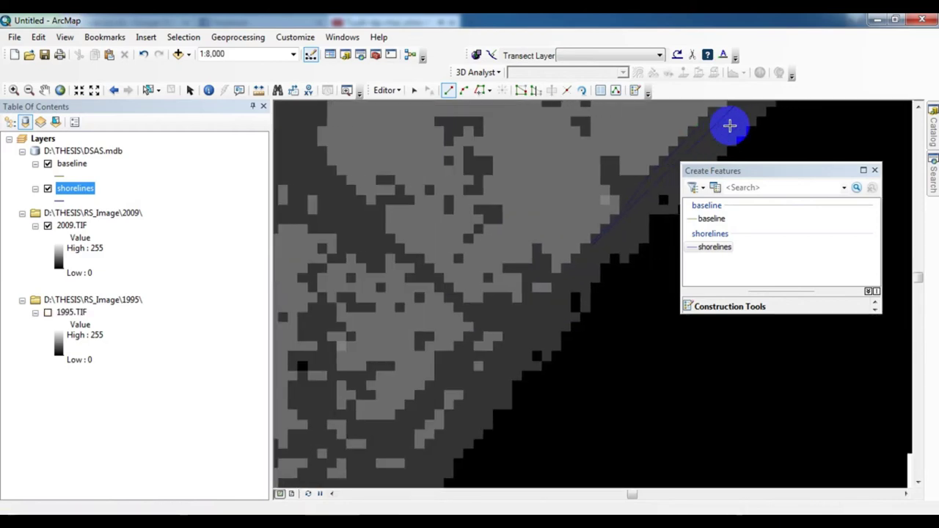
{"action": "key", "text": "Right"}
{"action": "key", "text": "Right"}
{"action": "key", "text": "Right"}
{"action": "key", "text": "Right"}
{"action": "key", "text": "Right"}
{"action": "key", "text": "Right"}
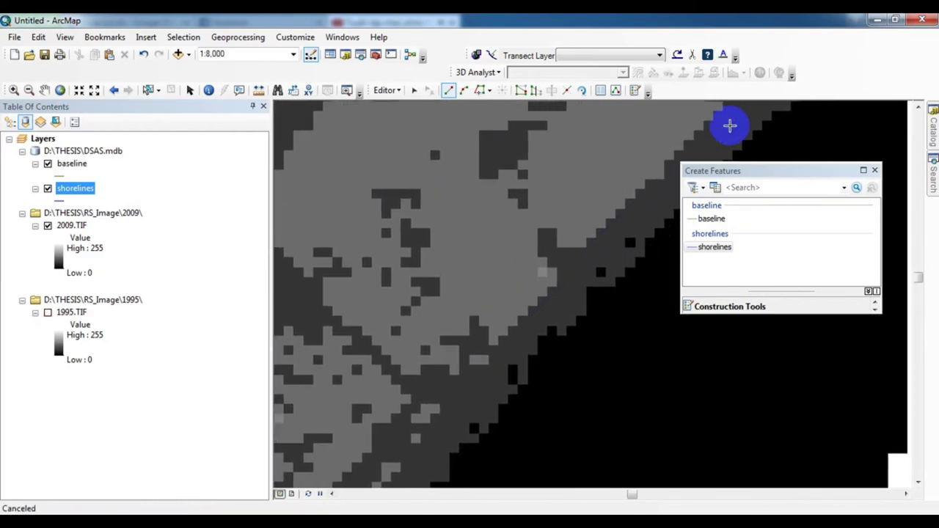
{"action": "key", "text": "Up"}
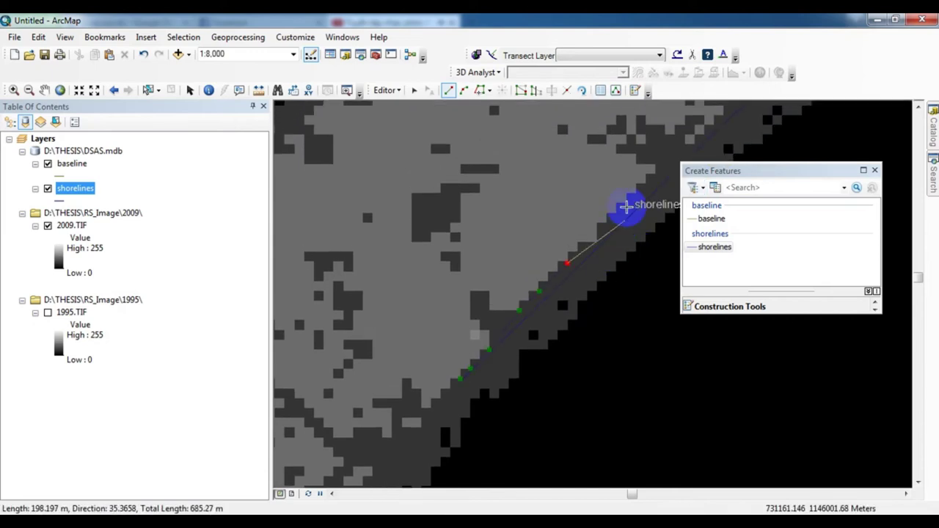
{"action": "left_click", "coordinate": [631, 198]}
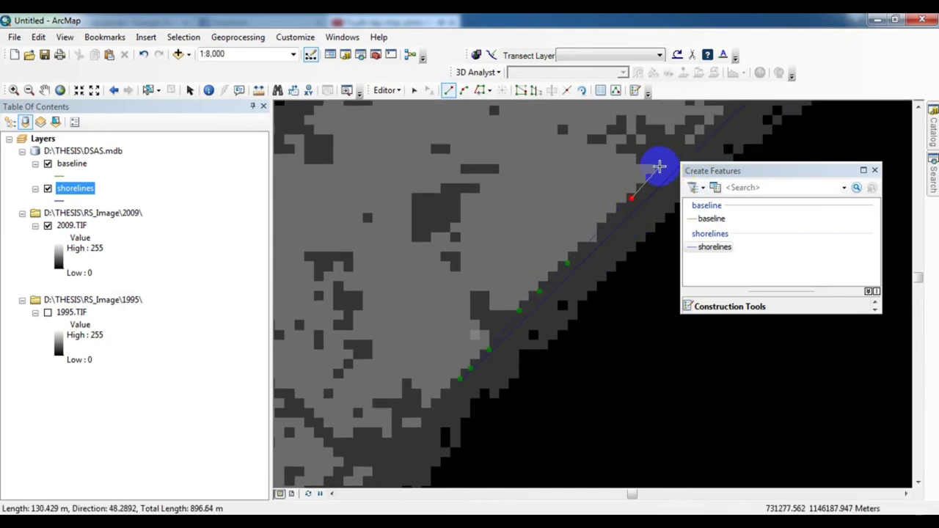
{"action": "left_click", "coordinate": [660, 167]}
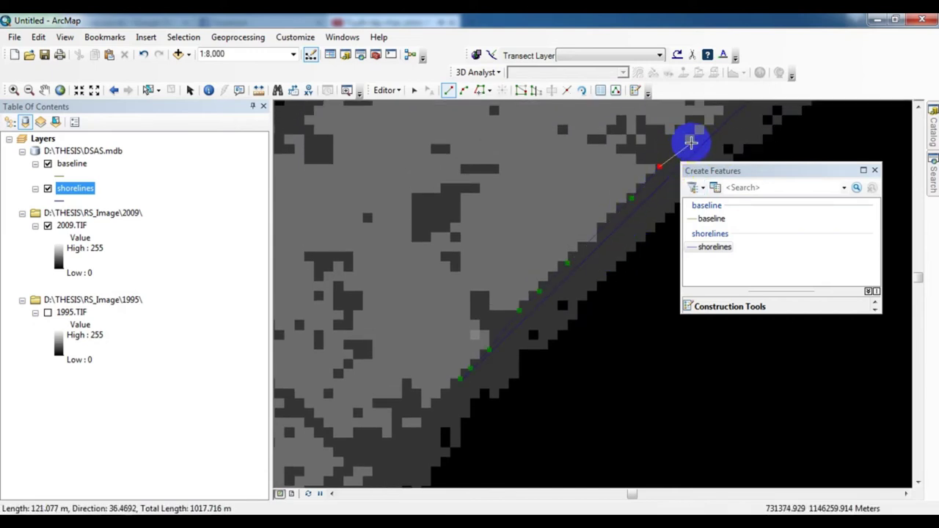
{"action": "scroll", "coordinate": [678, 130], "scroll_direction": "up", "scroll_amount": 1}
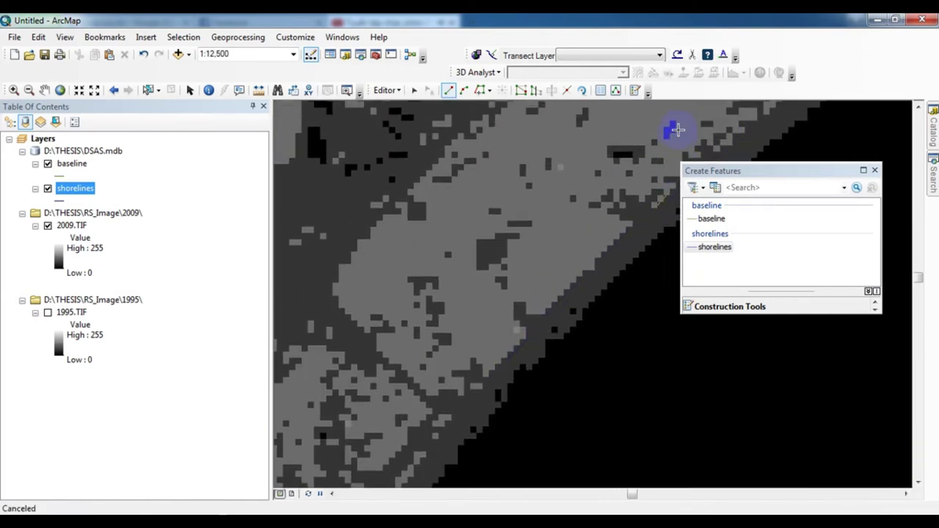
{"action": "key", "text": "Up"}
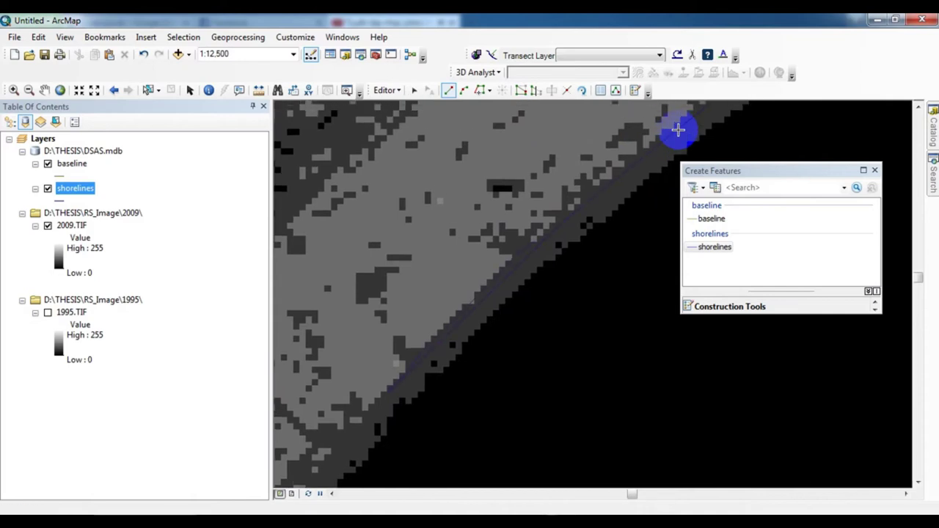
{"action": "left_click", "coordinate": [589, 229]}
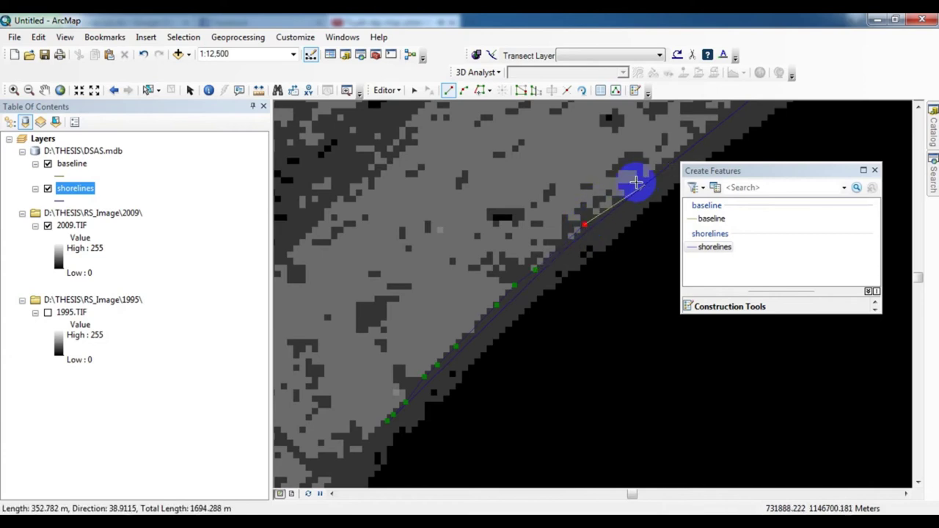
{"action": "left_click", "coordinate": [683, 143]}
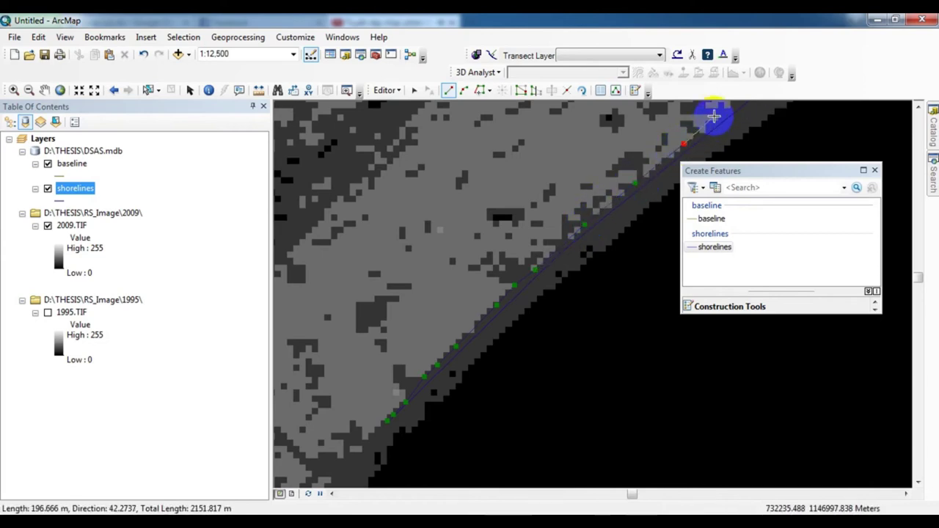
{"action": "scroll", "coordinate": [714, 115], "scroll_direction": "down", "scroll_amount": 2}
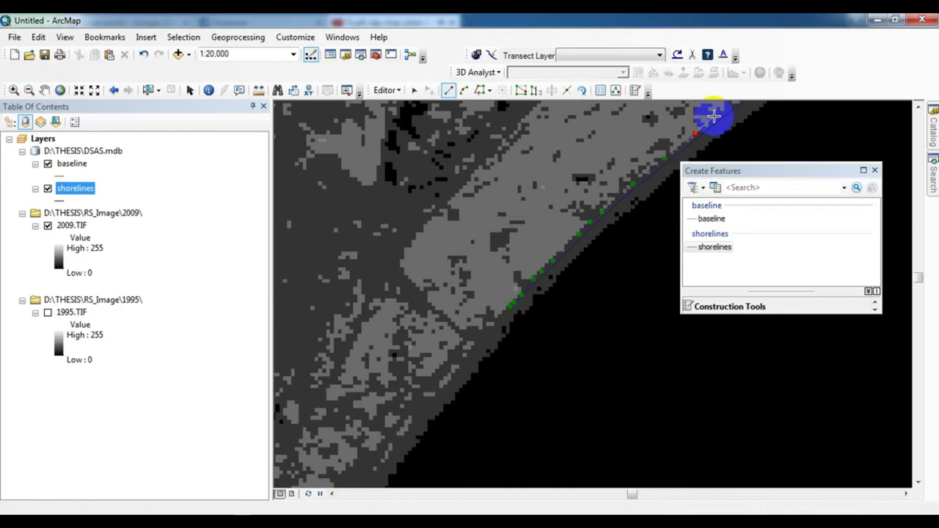
{"action": "scroll", "coordinate": [714, 115], "scroll_direction": "down", "scroll_amount": 1}
{"action": "scroll", "coordinate": [714, 116], "scroll_direction": "down", "scroll_amount": 3}
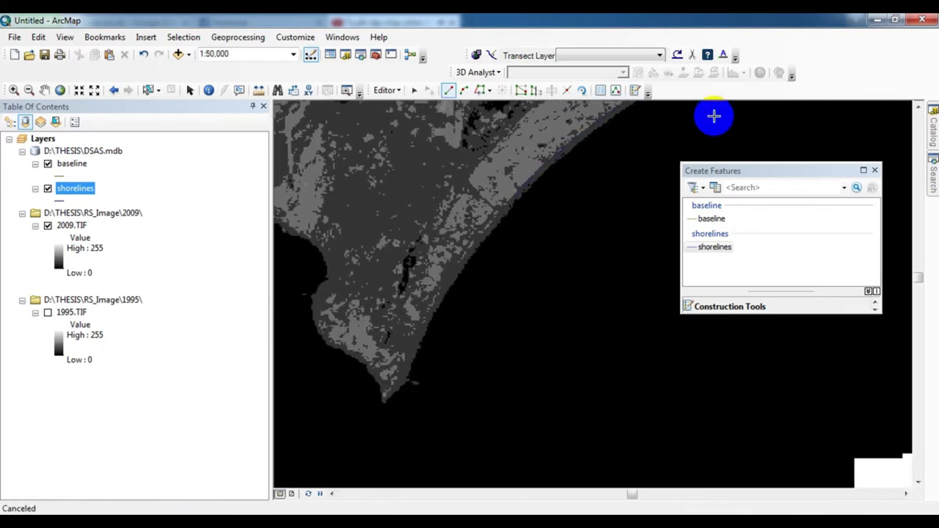
{"action": "scroll", "coordinate": [714, 115], "scroll_direction": "up", "scroll_amount": 1}
{"action": "scroll", "coordinate": [671, 136], "scroll_direction": "up", "scroll_amount": 3}
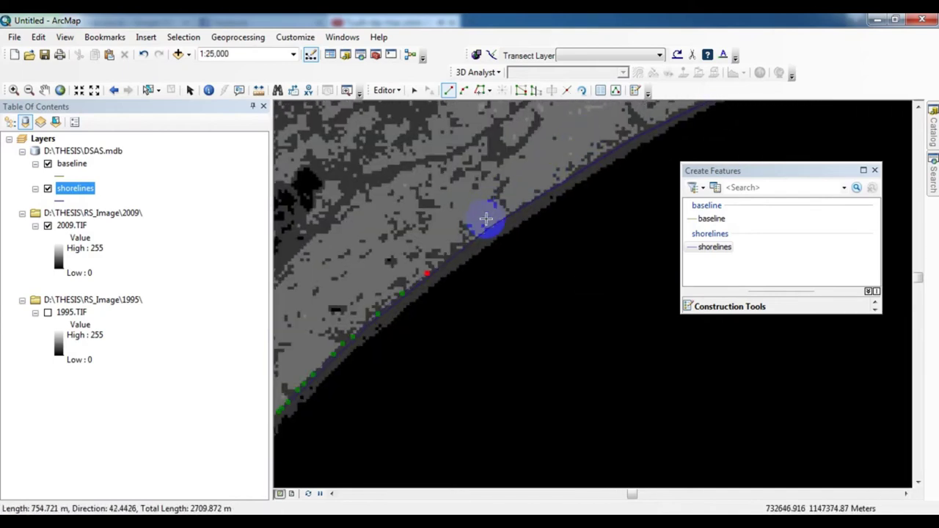
Extend the line past the northeast inlet to the headland and finish it.
{"action": "left_click", "coordinate": [653, 145]}
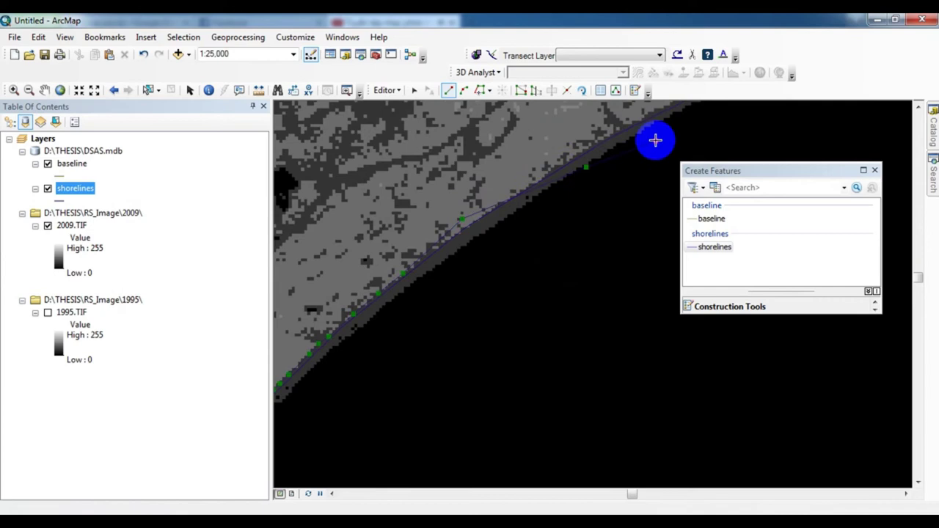
{"action": "scroll", "coordinate": [654, 142], "scroll_direction": "down", "scroll_amount": 2}
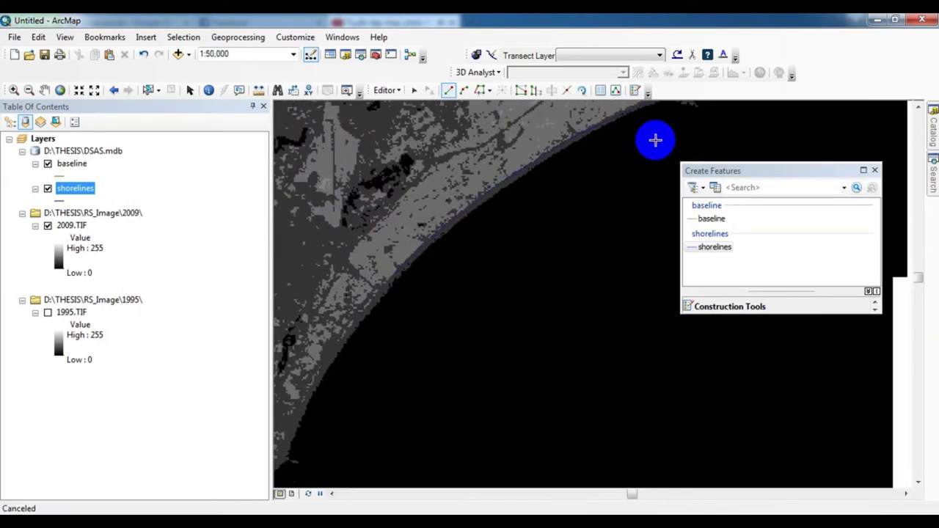
{"action": "mouse_move", "coordinate": [654, 142]}
{"action": "left_mouse_down"}
{"action": "mouse_move", "coordinate": [642, 152]}
{"action": "mouse_move", "coordinate": [650, 151]}
{"action": "mouse_move", "coordinate": [631, 139]}
{"action": "mouse_move", "coordinate": [627, 150]}
{"action": "mouse_move", "coordinate": [622, 128]}
{"action": "left_mouse_up"}
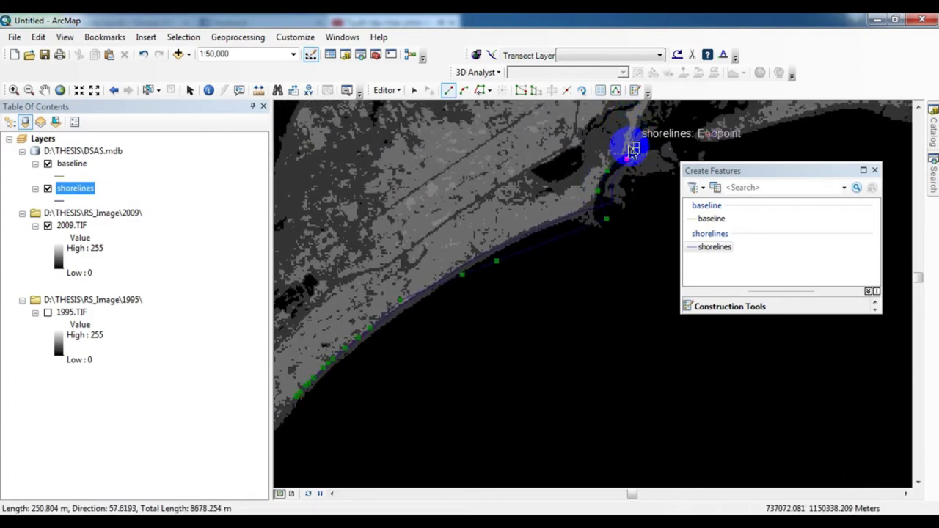
{"action": "left_click_drag", "start_coordinate": [633, 152], "coordinate": [626, 141]}
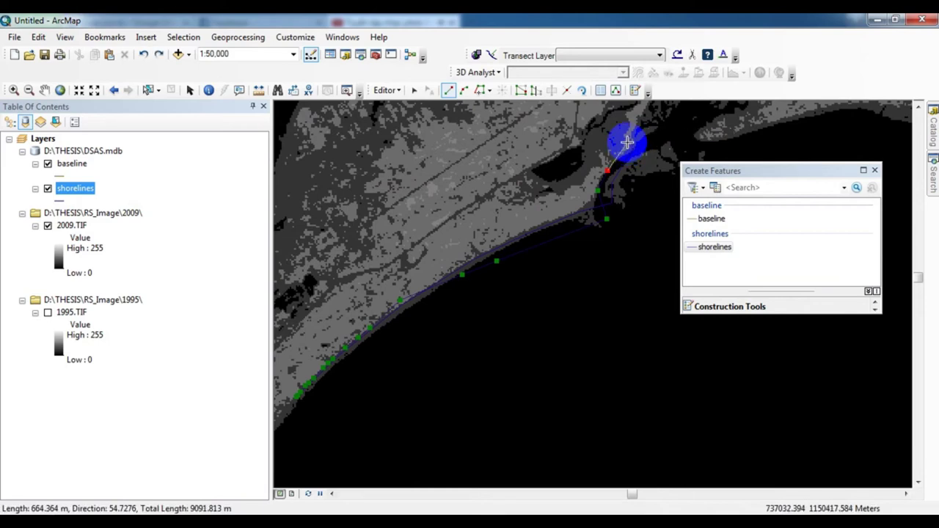
{"action": "double_click", "coordinate": [626, 141]}
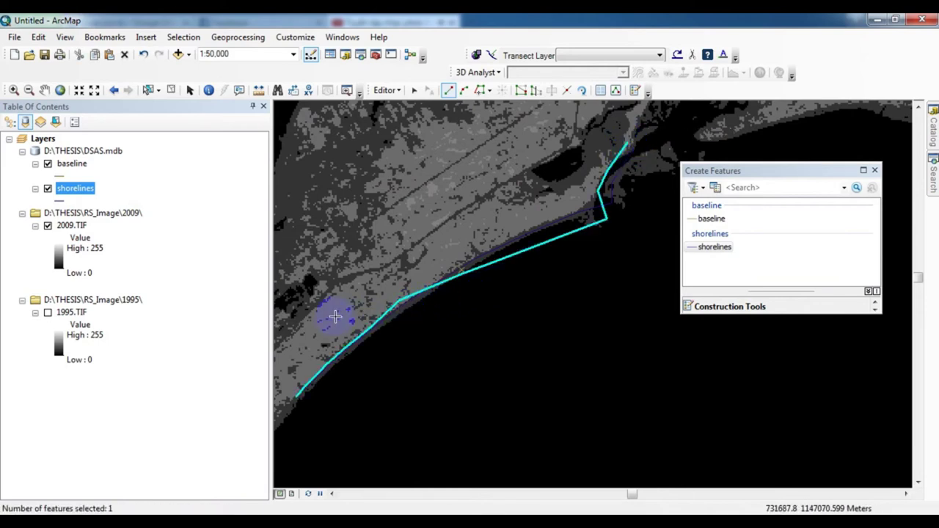
{"action": "scroll", "coordinate": [328, 317], "scroll_direction": "up", "scroll_amount": 1}
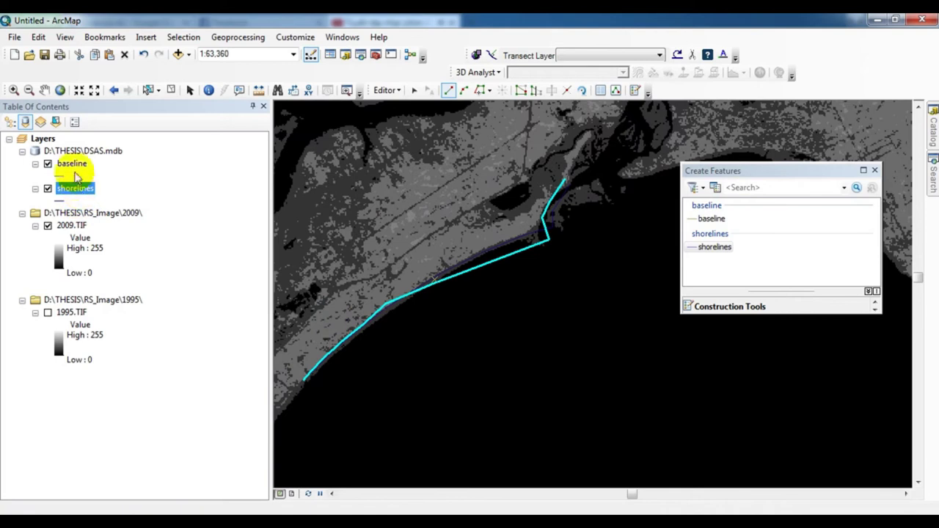
Set UNCERTAINTY to 2 for the second shoreline record in the attribute table.
{"action": "right_click", "coordinate": [73, 192]}
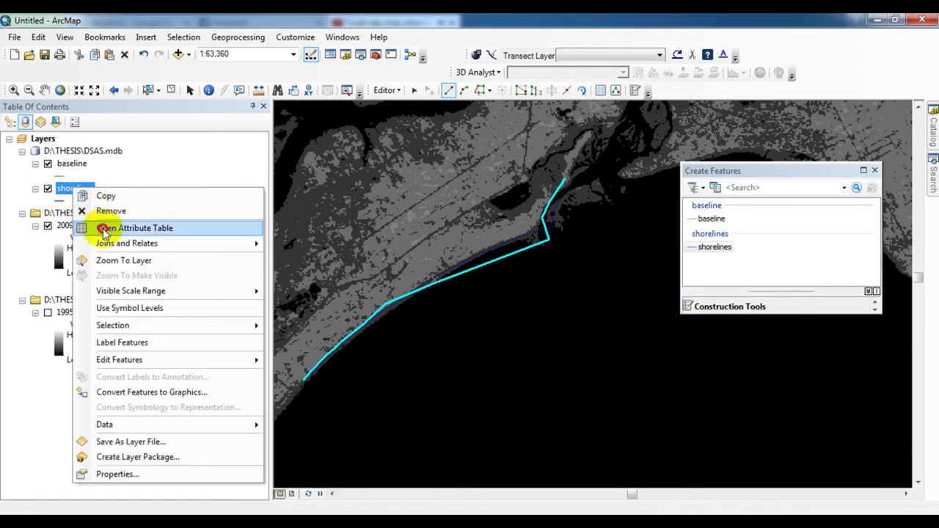
{"action": "left_click", "coordinate": [102, 228]}
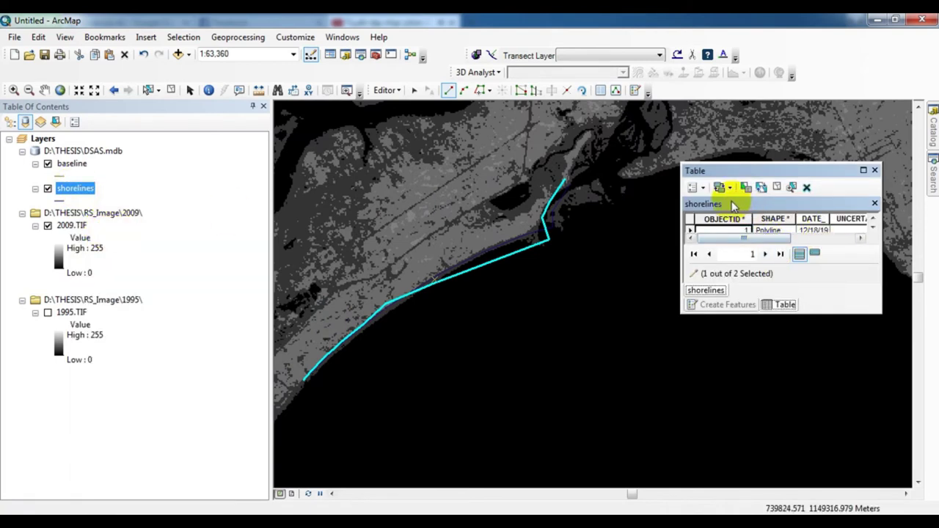
{"action": "left_click_drag", "start_coordinate": [737, 182], "coordinate": [747, 163]}
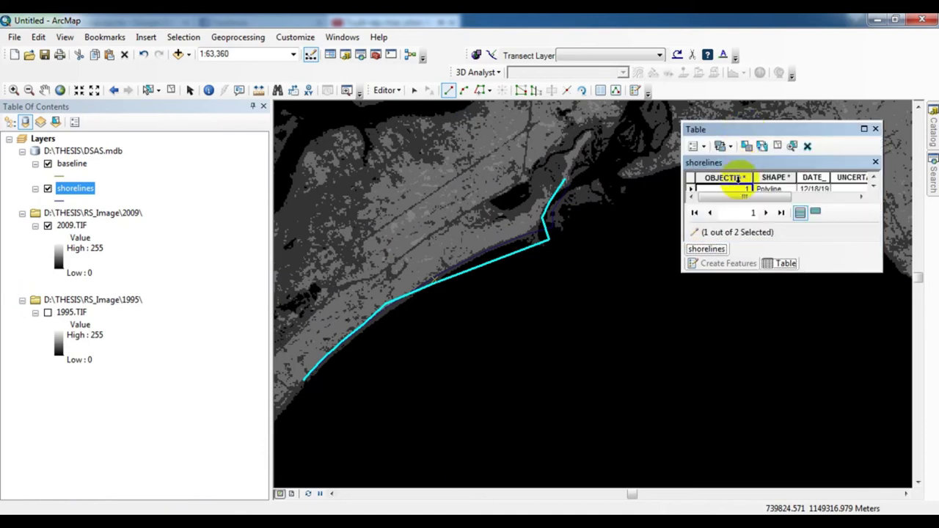
{"action": "left_click_drag", "start_coordinate": [803, 272], "coordinate": [801, 348]}
{"action": "left_click", "coordinate": [812, 201]}
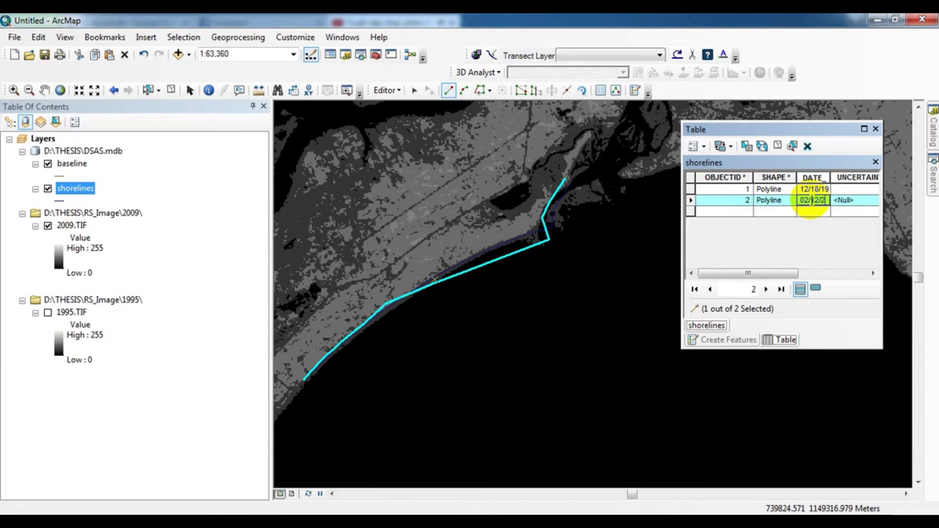
{"action": "left_click", "coordinate": [852, 201]}
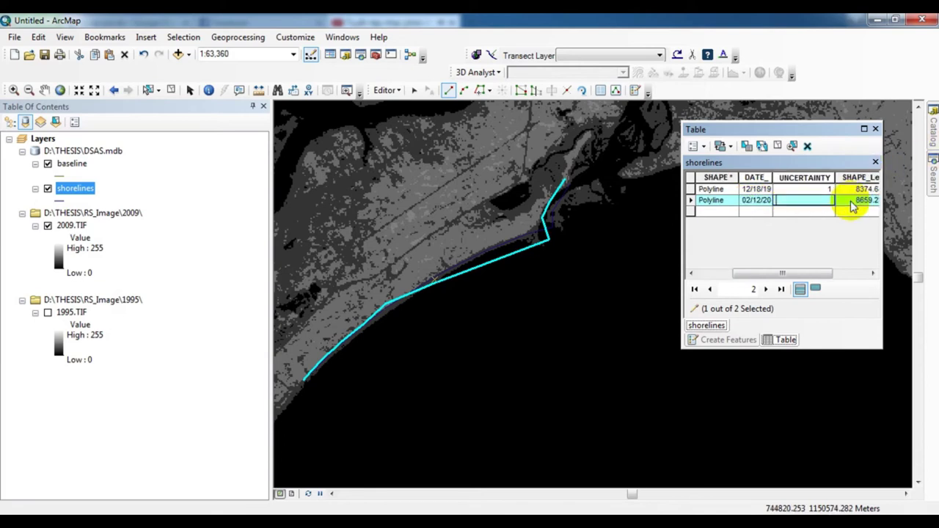
{"action": "left_click", "coordinate": [823, 204]}
{"action": "type", "text": "2"}
{"action": "left_click", "coordinate": [818, 215]}
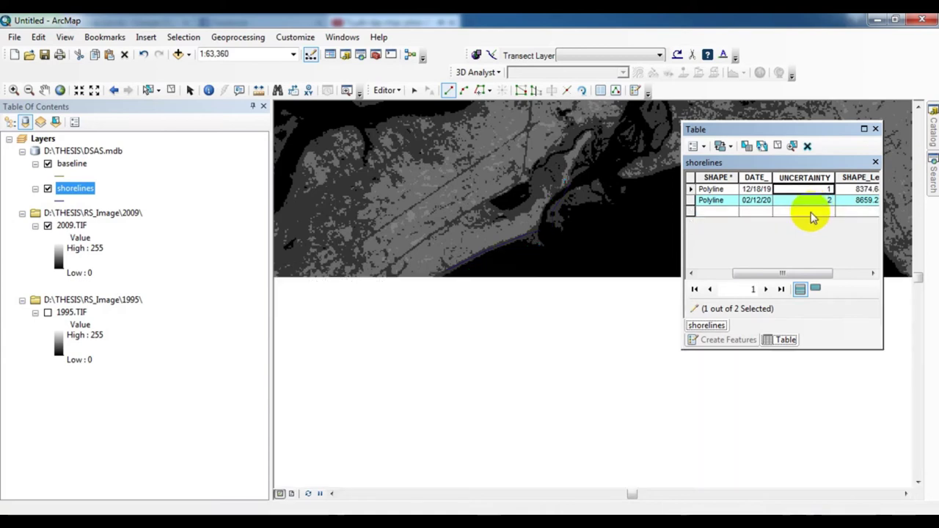
Stop editing with changes kept, clear the selection and close the table.
{"action": "left_click", "coordinate": [386, 89]}
{"action": "left_click", "coordinate": [383, 123]}
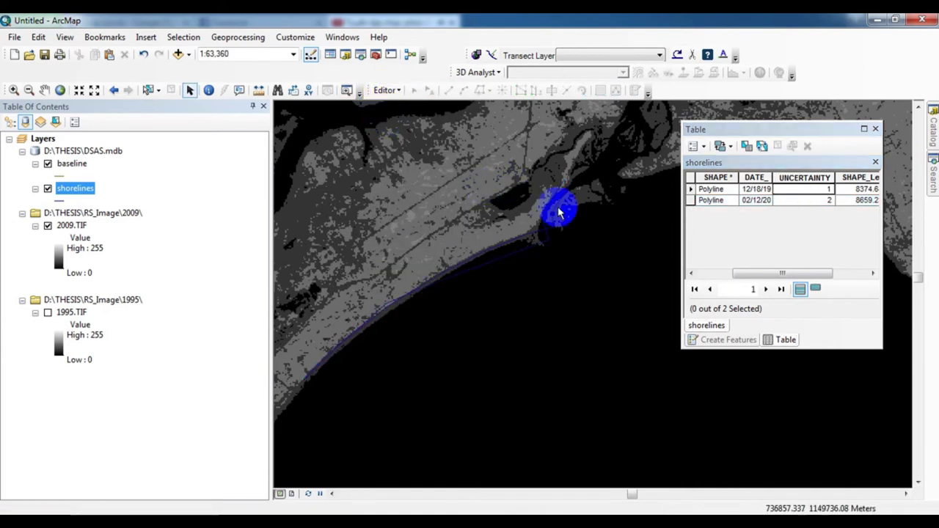
{"action": "left_click", "coordinate": [805, 148]}
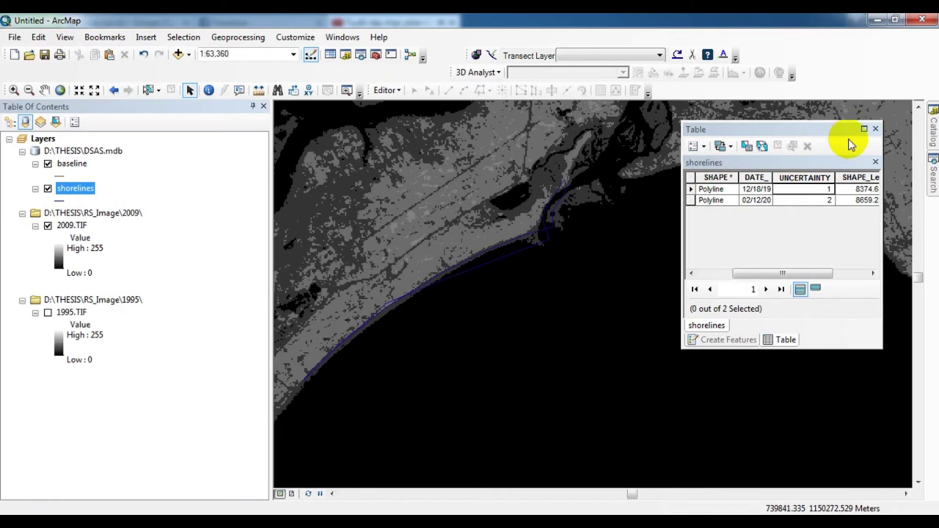
{"action": "left_click", "coordinate": [875, 130]}
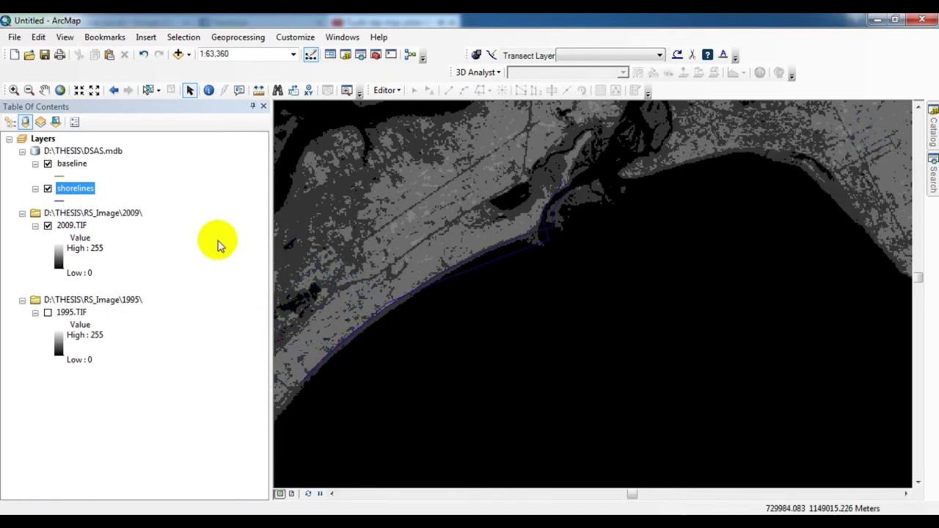
Shift the map to show more coastline and start editing the baseline layer.
{"action": "scroll", "coordinate": [343, 266], "scroll_direction": "up", "scroll_amount": 1}
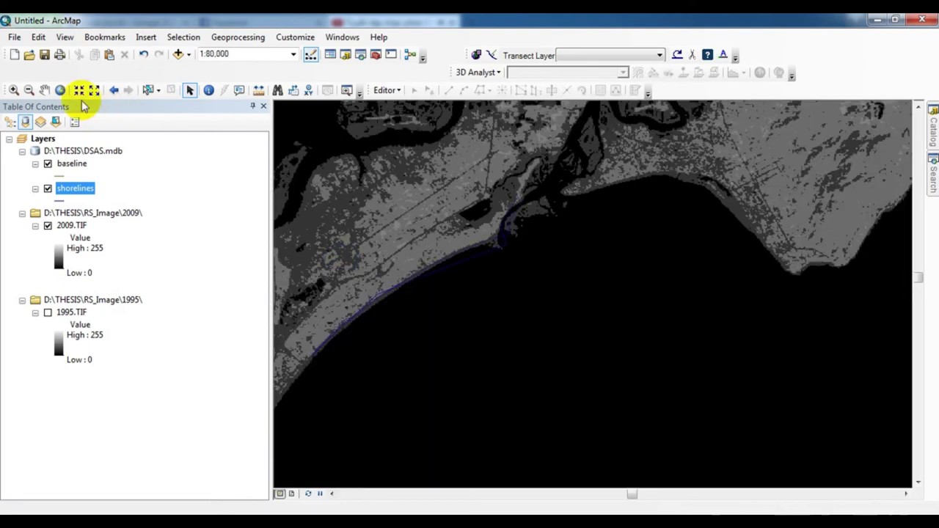
{"action": "left_click", "coordinate": [44, 89]}
{"action": "left_click_drag", "start_coordinate": [347, 256], "coordinate": [415, 257]}
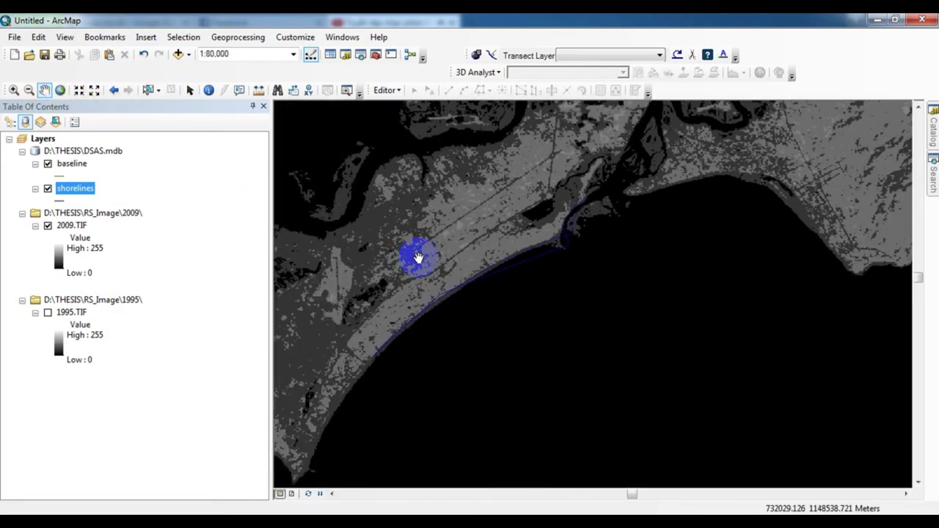
{"action": "right_click", "coordinate": [74, 168]}
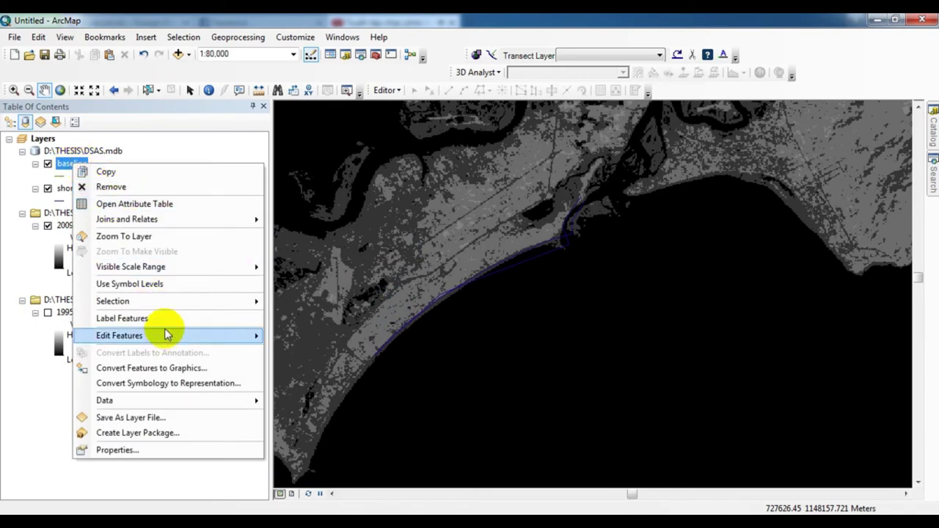
{"action": "mouse_move", "coordinate": [170, 334]}
{"action": "left_click", "coordinate": [292, 337]}
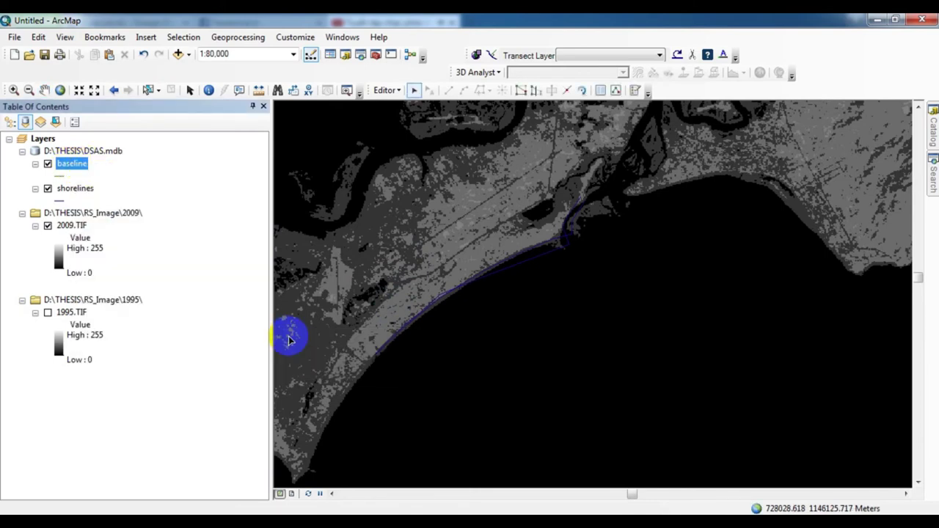
Browse the toolbars and the Editor menu toward the editing windows.
{"action": "left_click", "coordinate": [293, 38]}
{"action": "mouse_move", "coordinate": [301, 52]}
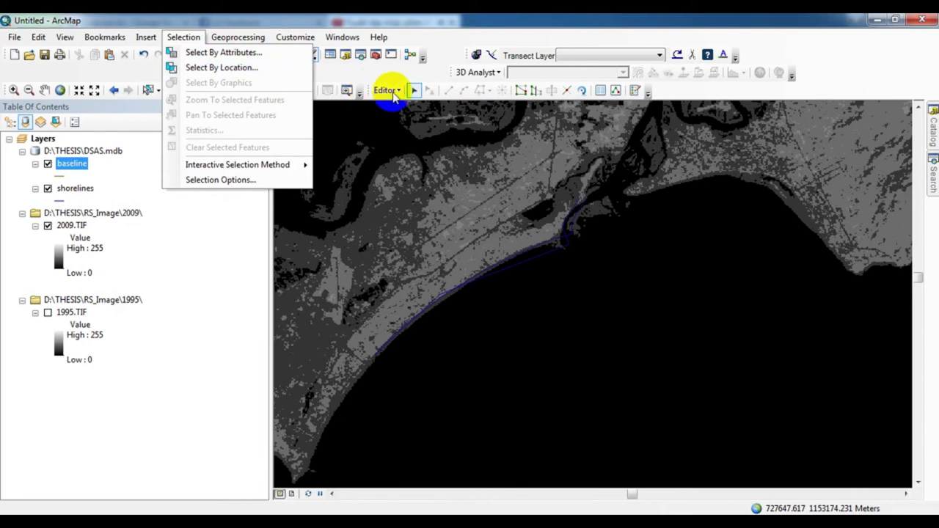
{"action": "left_click", "coordinate": [389, 91]}
{"action": "mouse_move", "coordinate": [448, 312]}
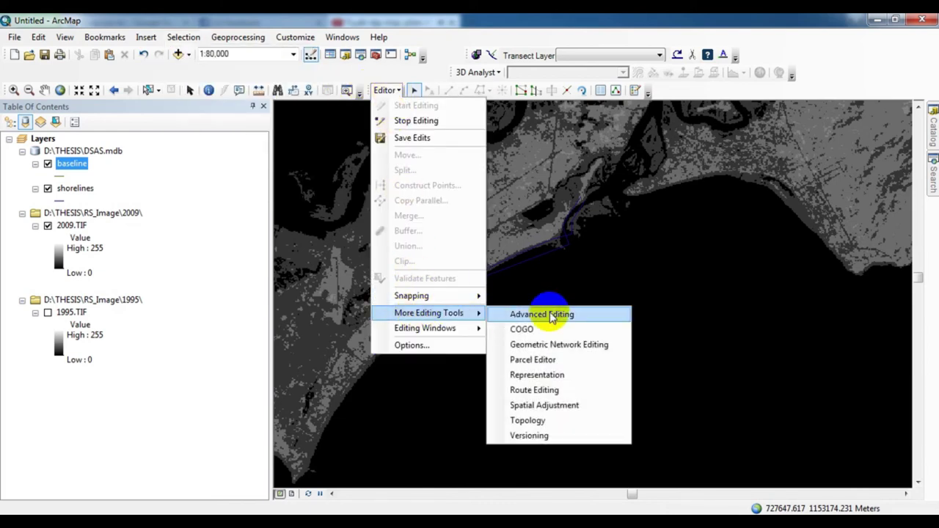
Open Create Features and choose the baseline template's Line tool.
{"action": "mouse_move", "coordinate": [435, 340]}
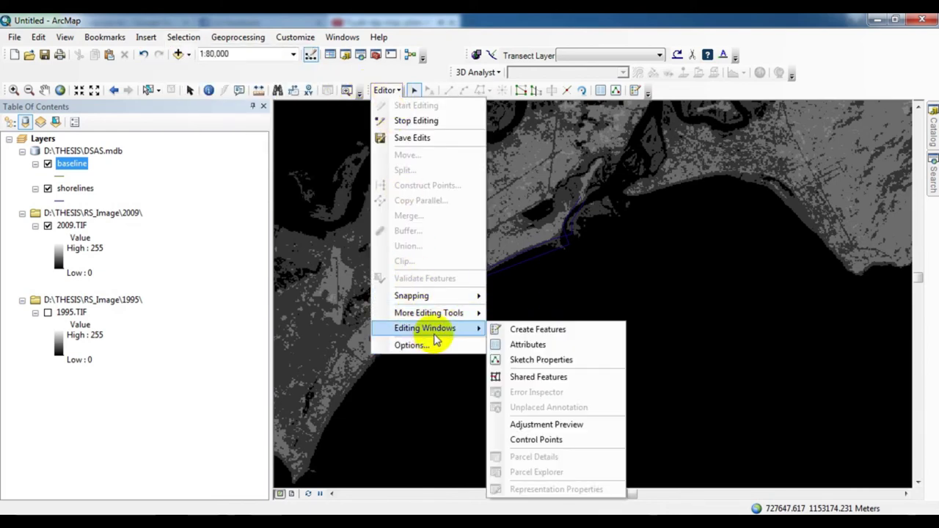
{"action": "left_click", "coordinate": [514, 331]}
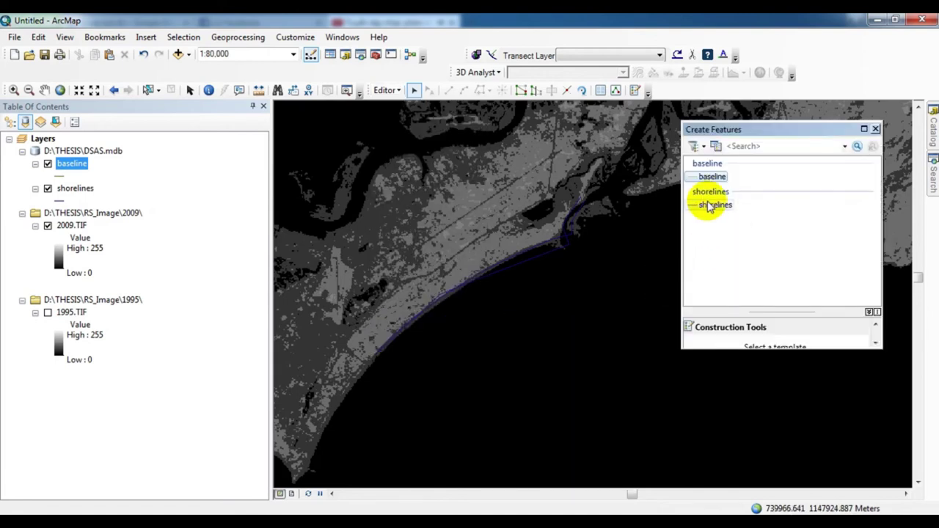
{"action": "scroll", "coordinate": [747, 336], "scroll_direction": "down", "scroll_amount": 1}
{"action": "left_click", "coordinate": [747, 335]}
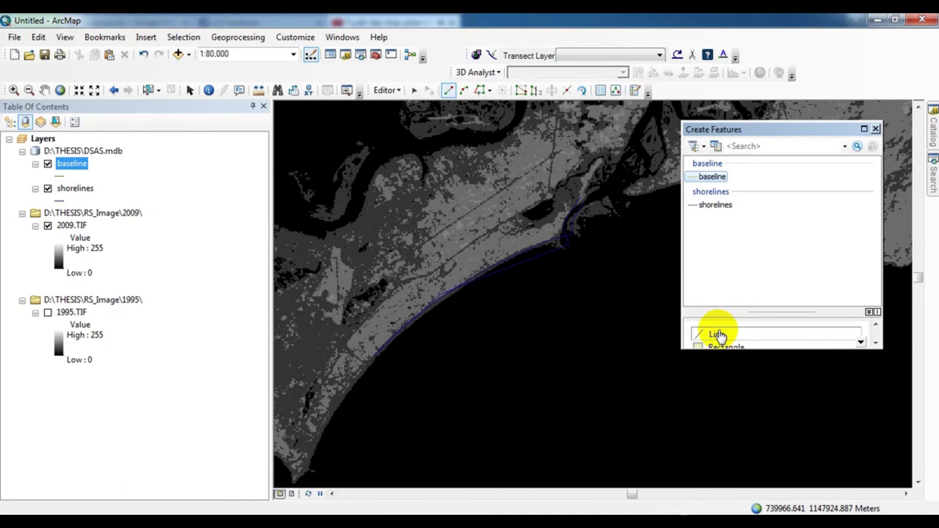
Start the baseline at the southwest coast and add vertices inland of the shorelines heading northeast.
{"action": "left_click", "coordinate": [382, 360]}
{"action": "scroll", "coordinate": [363, 346], "scroll_direction": "down", "scroll_amount": 3}
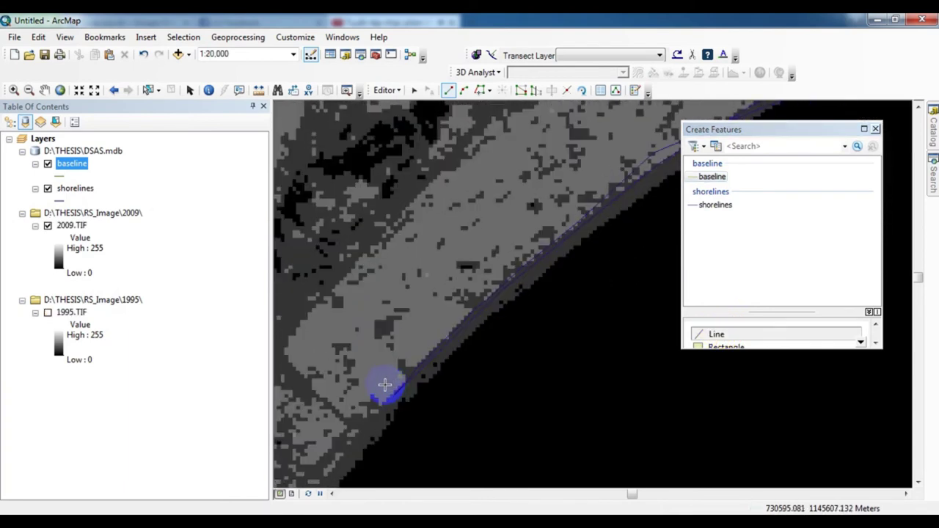
{"action": "left_click", "coordinate": [383, 390]}
{"action": "left_click", "coordinate": [475, 293]}
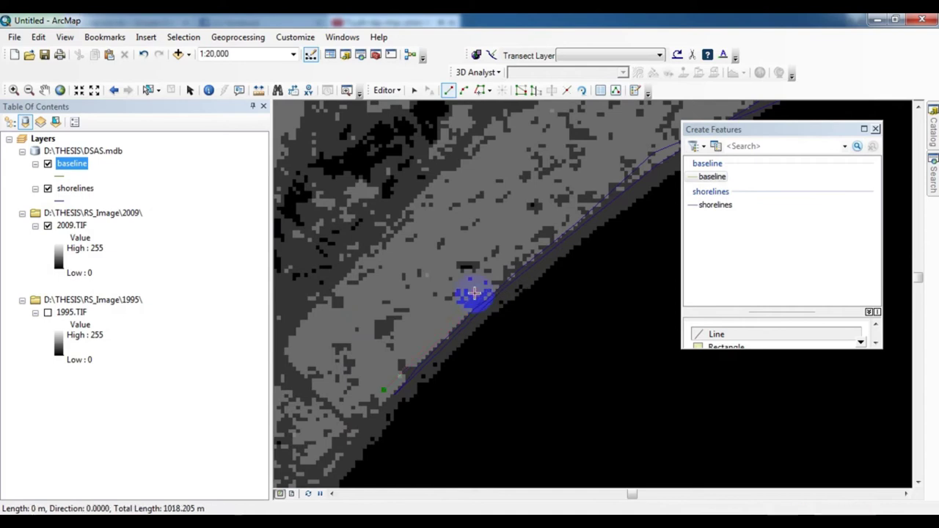
{"action": "left_click", "coordinate": [593, 189]}
{"action": "scroll", "coordinate": [635, 152], "scroll_direction": "up", "scroll_amount": 2}
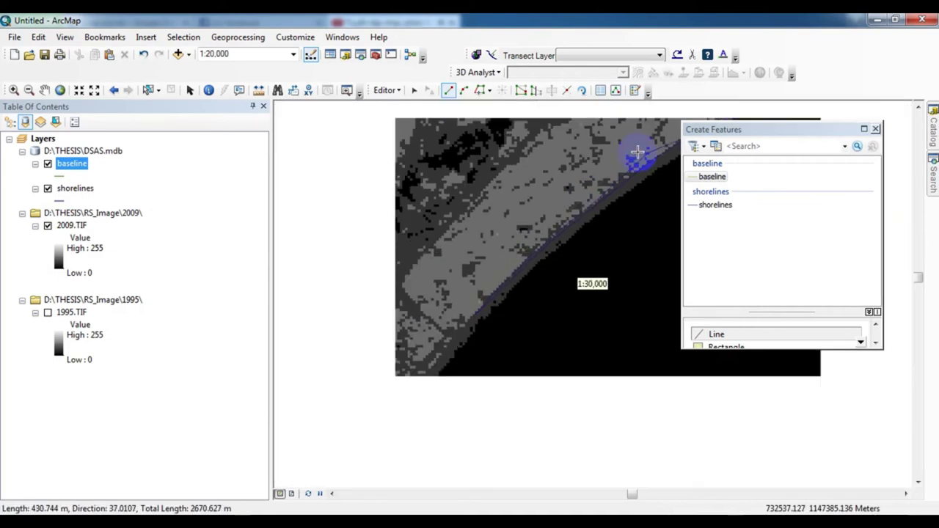
{"action": "left_click", "coordinate": [642, 143]}
Pan along the coast, add vertices past the river mouth and finish the baseline at its northeast end.
{"action": "key", "text": "Right"}
{"action": "key", "text": "Up"}
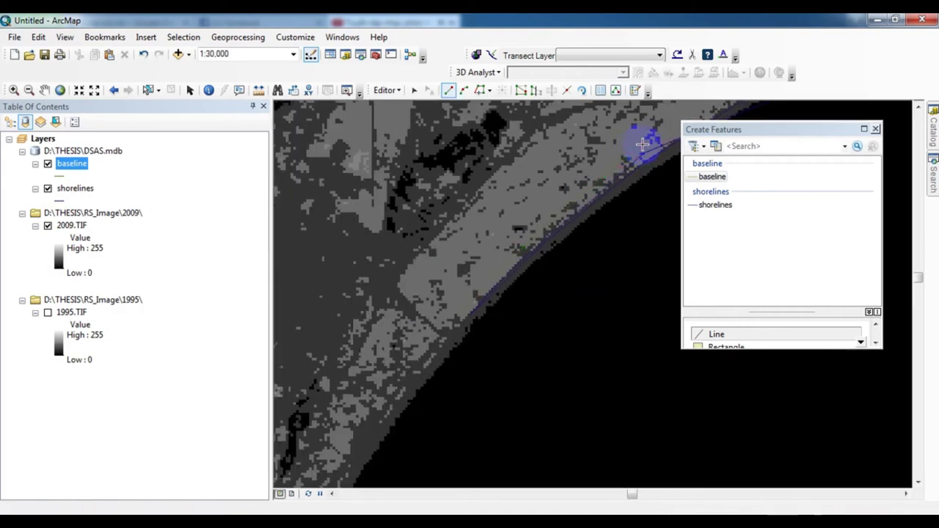
{"action": "key", "text": "Right"}
{"action": "key", "text": "Up"}
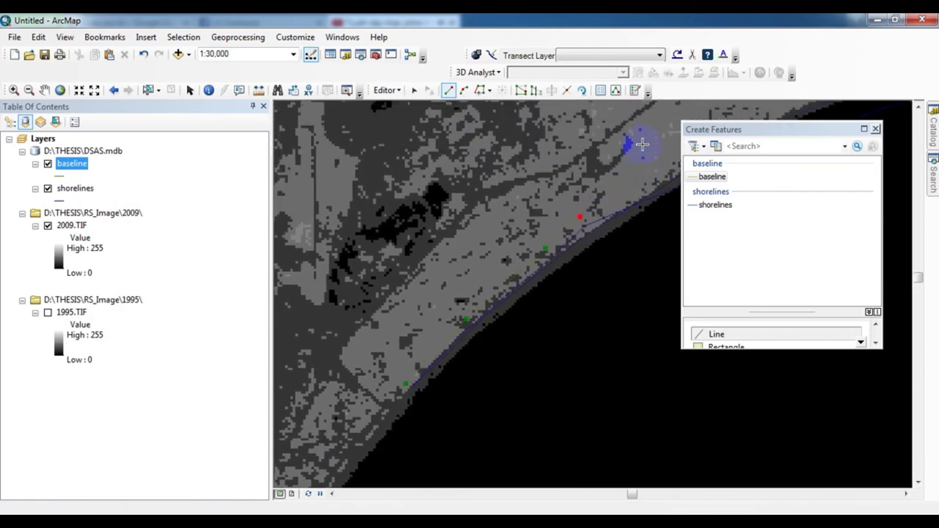
{"action": "key", "text": "Up"}
{"action": "key", "text": "Left"}
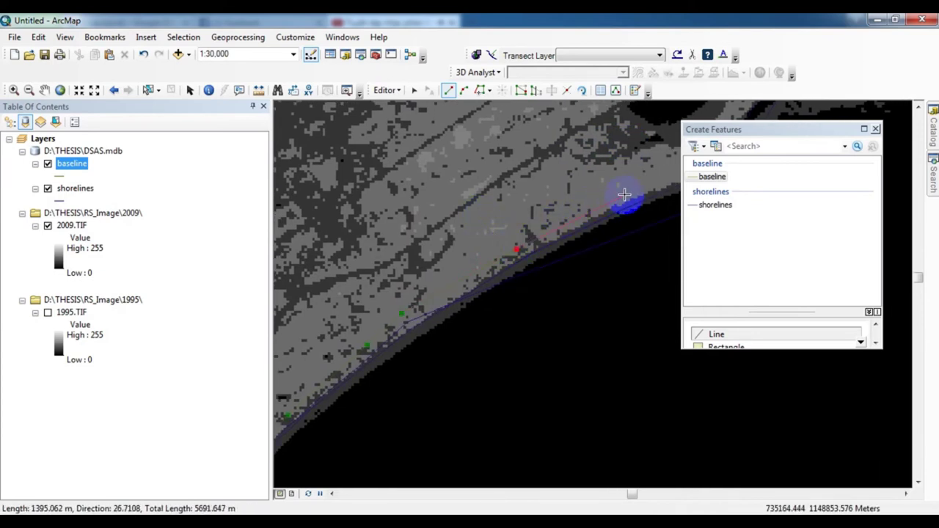
{"action": "key", "text": "Right"}
{"action": "key", "text": "Down"}
{"action": "key", "text": "Up"}
{"action": "key", "text": "Right"}
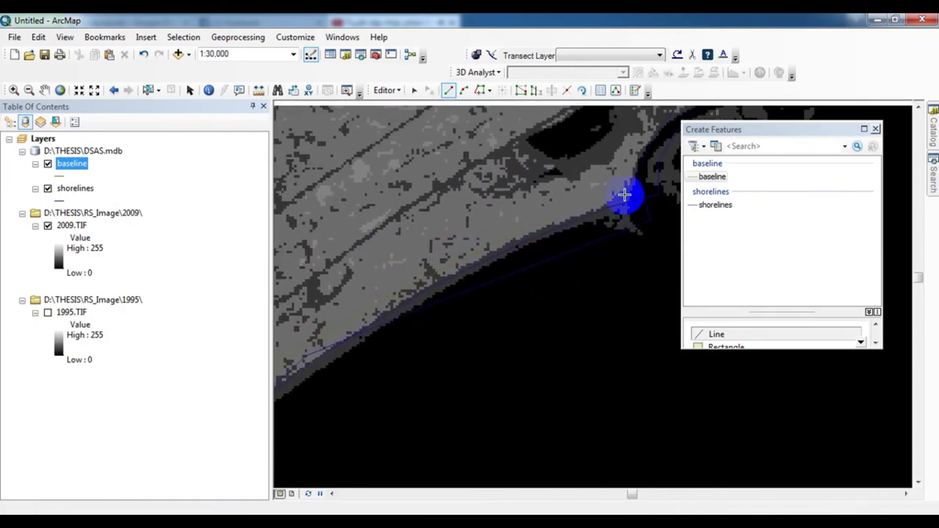
{"action": "left_click", "coordinate": [622, 181]}
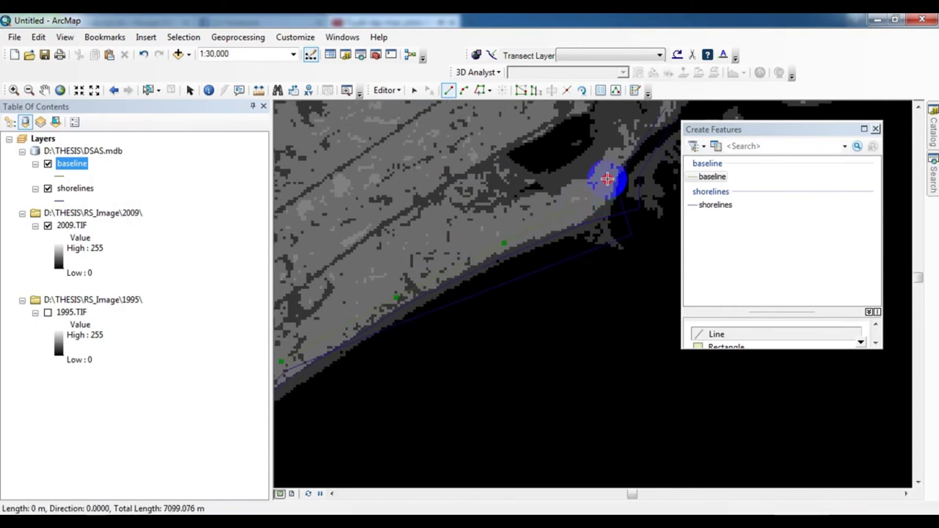
{"action": "key", "text": "Up"}
{"action": "key", "text": "Right"}
{"action": "key", "text": "Right"}
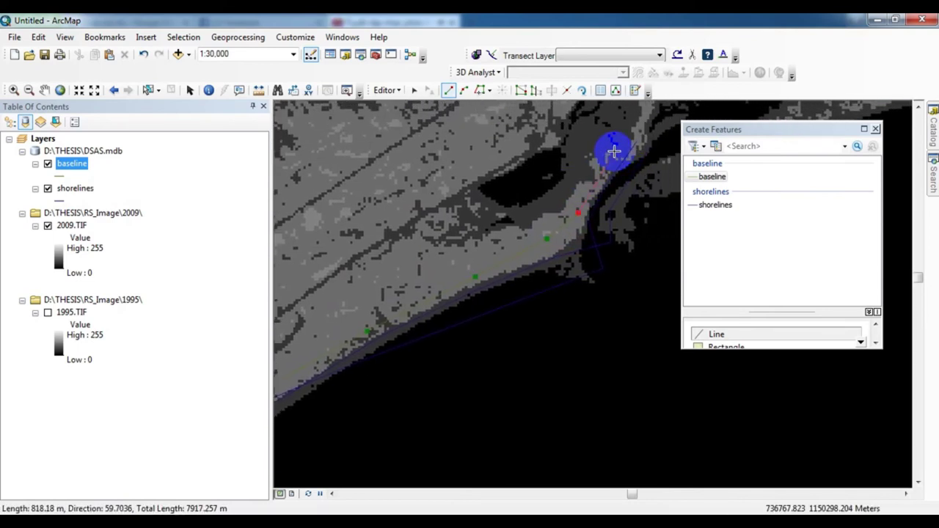
{"action": "left_click", "coordinate": [609, 152]}
{"action": "key", "text": "Up"}
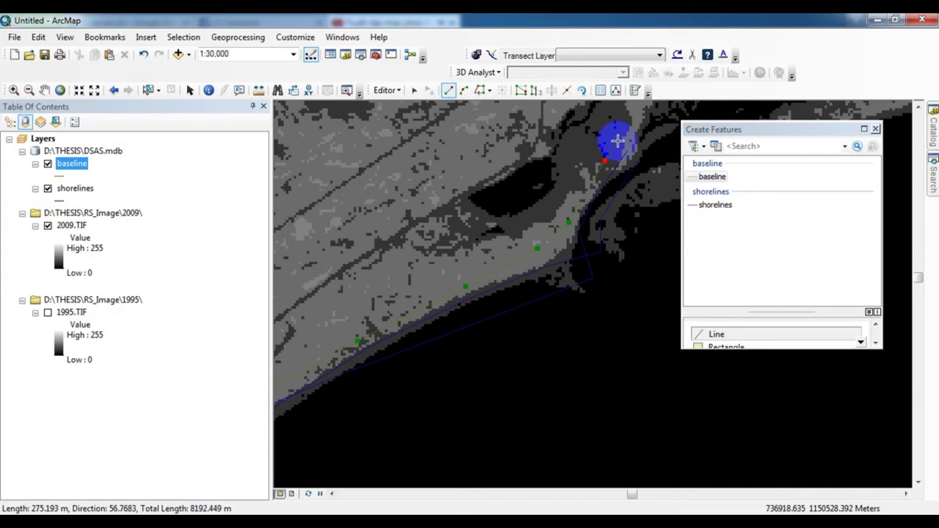
{"action": "double_click", "coordinate": [617, 141]}
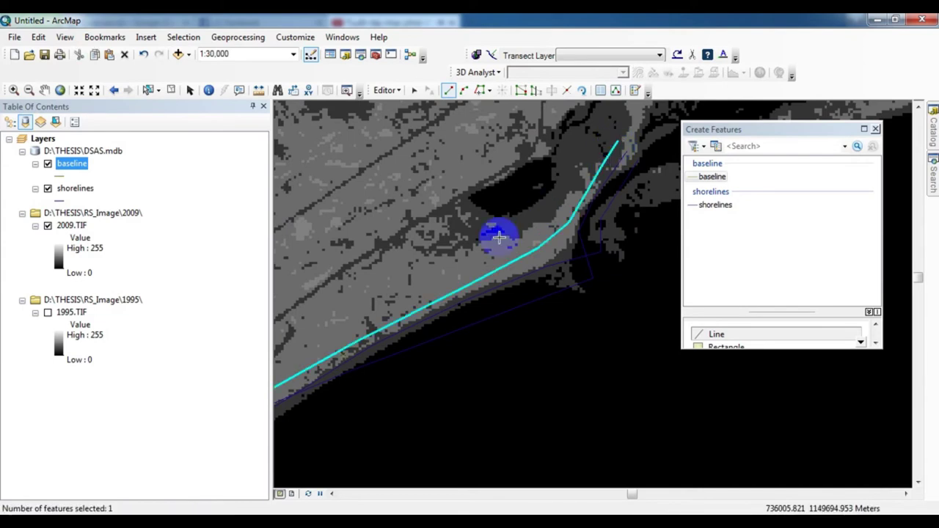
Enter Group_ 1, OFFshore 2 and CastDir 2 for the baseline record.
{"action": "right_click", "coordinate": [71, 163]}
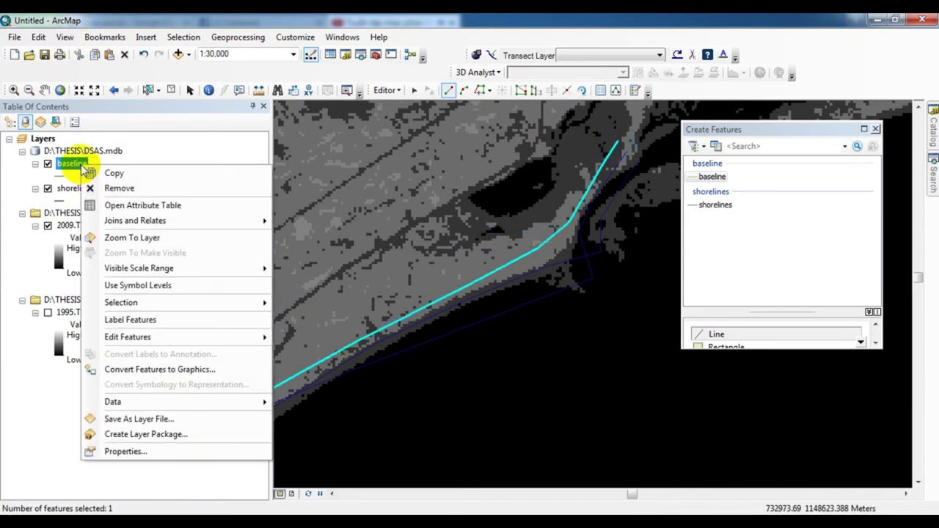
{"action": "left_click", "coordinate": [84, 203]}
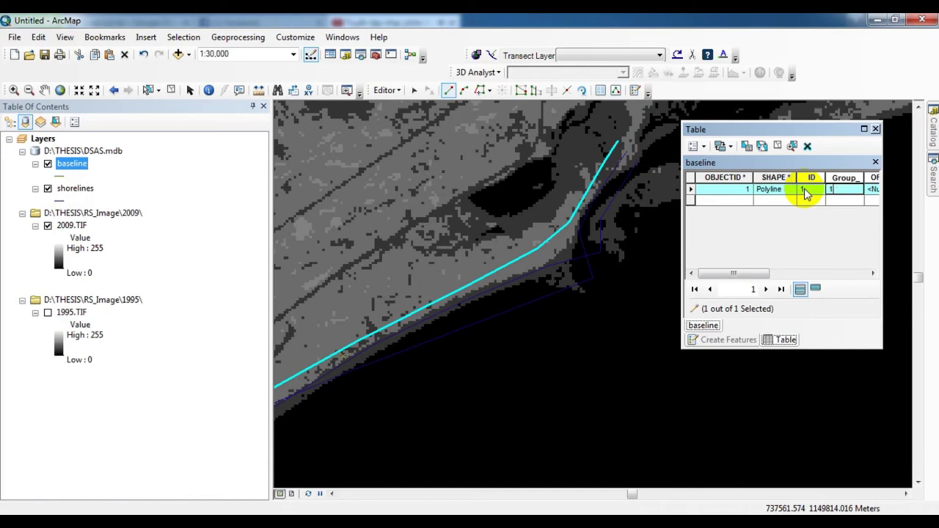
{"action": "key", "text": "Tab"}
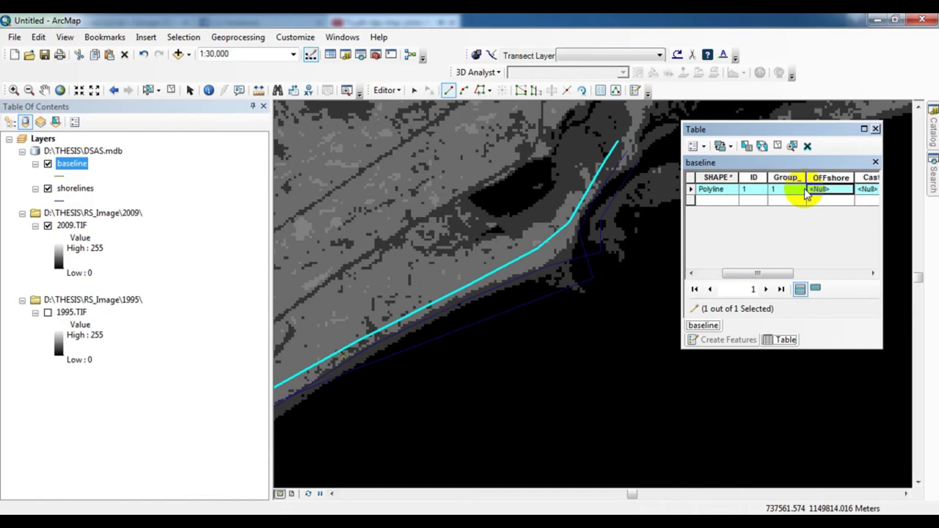
{"action": "key", "text": "Tab"}
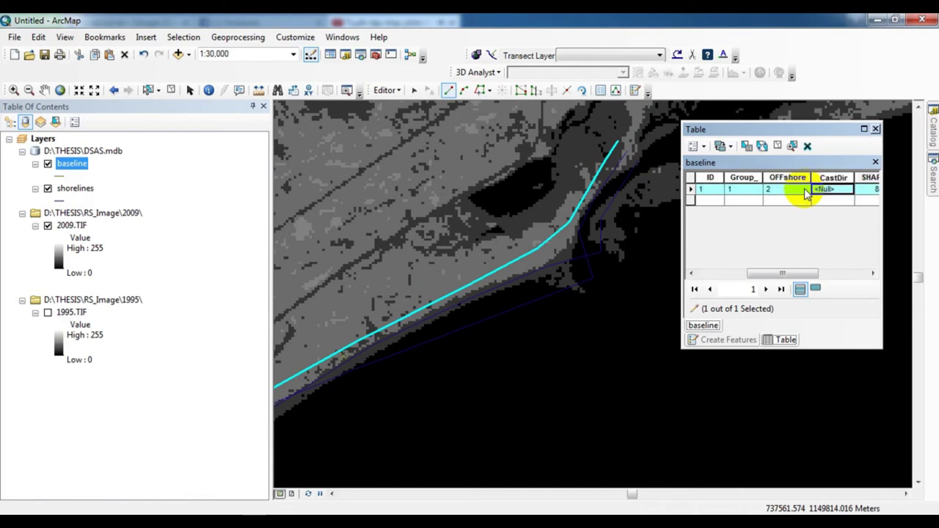
{"action": "type", "text": "2"}
{"action": "key", "text": "Tab"}
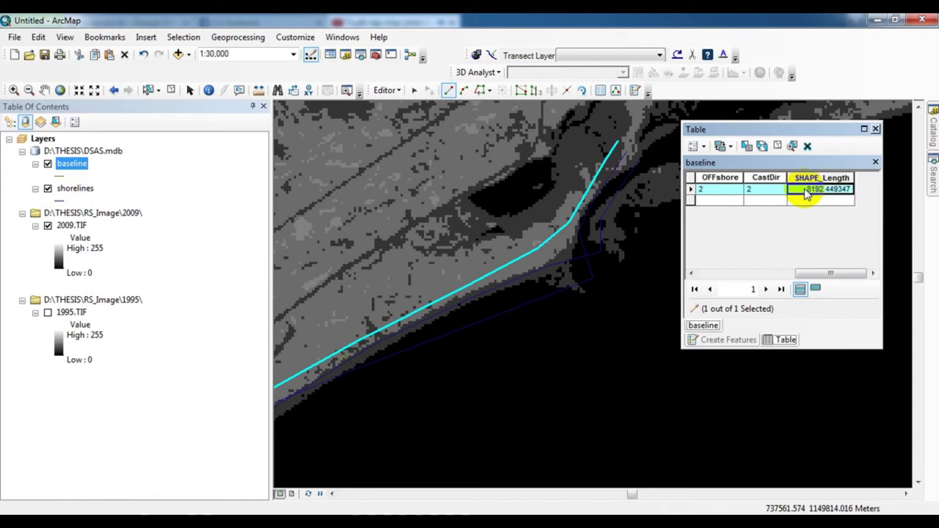
{"action": "key", "text": "Tab"}
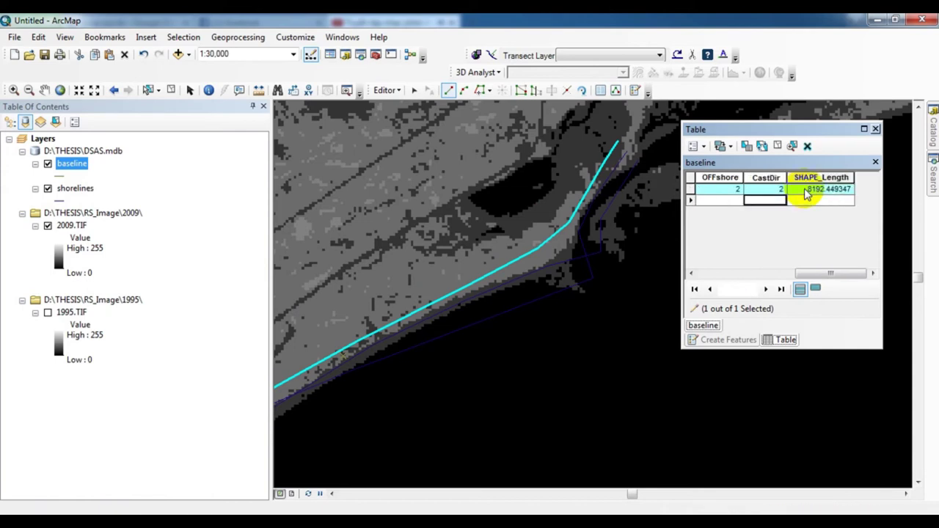
Stop editing, save the baseline edits and close the attribute table.
{"action": "left_click", "coordinate": [389, 90]}
{"action": "left_click", "coordinate": [411, 120]}
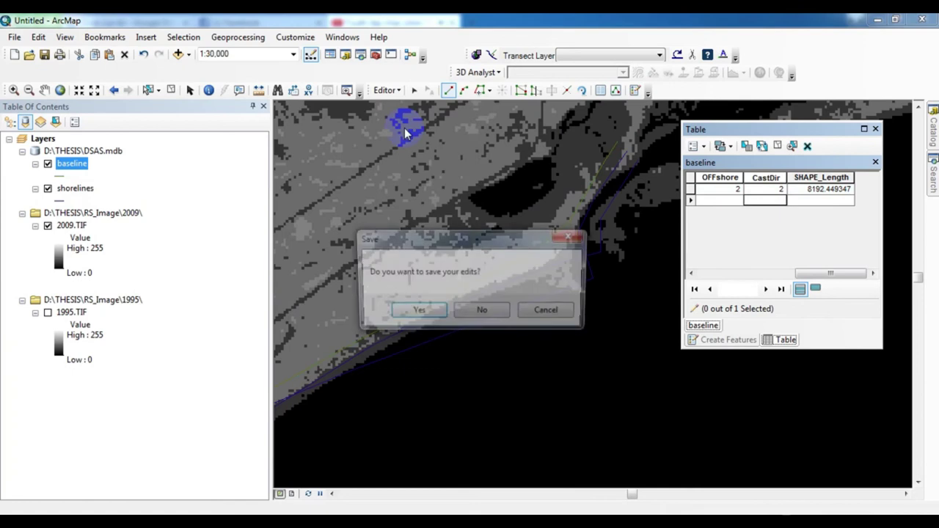
{"action": "left_click", "coordinate": [420, 311]}
{"action": "scroll", "coordinate": [429, 323], "scroll_direction": "up", "scroll_amount": 2}
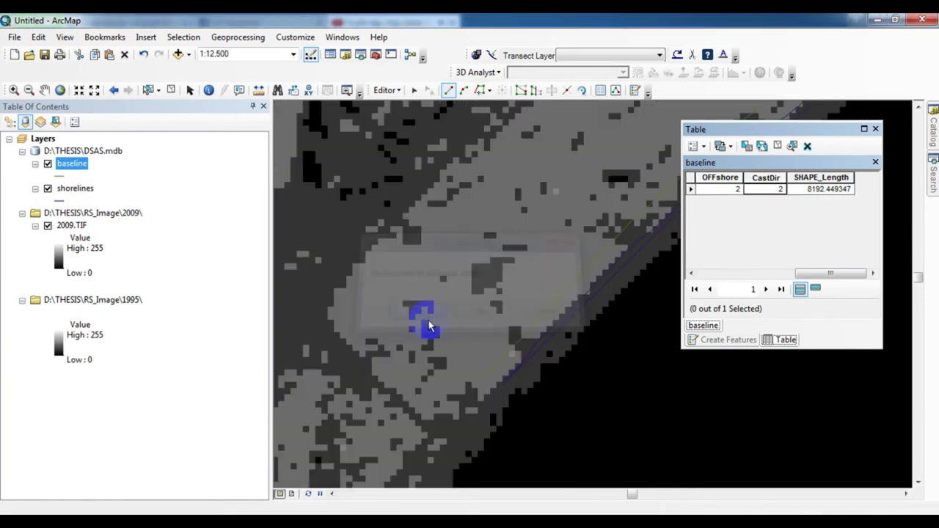
{"action": "left_click", "coordinate": [876, 130]}
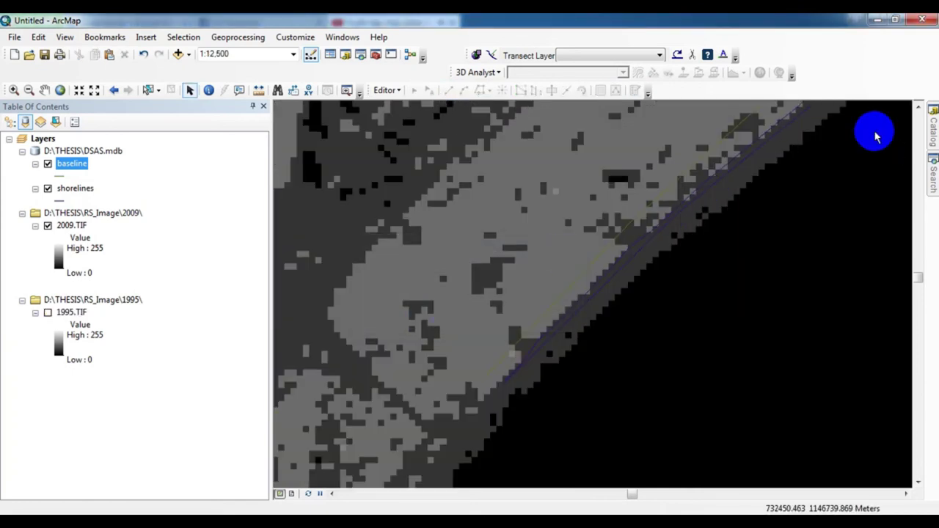
Remove the 2009 and 1995 image groups from the map.
{"action": "right_click", "coordinate": [71, 215]}
{"action": "left_click", "coordinate": [106, 225]}
{"action": "right_click", "coordinate": [70, 213]}
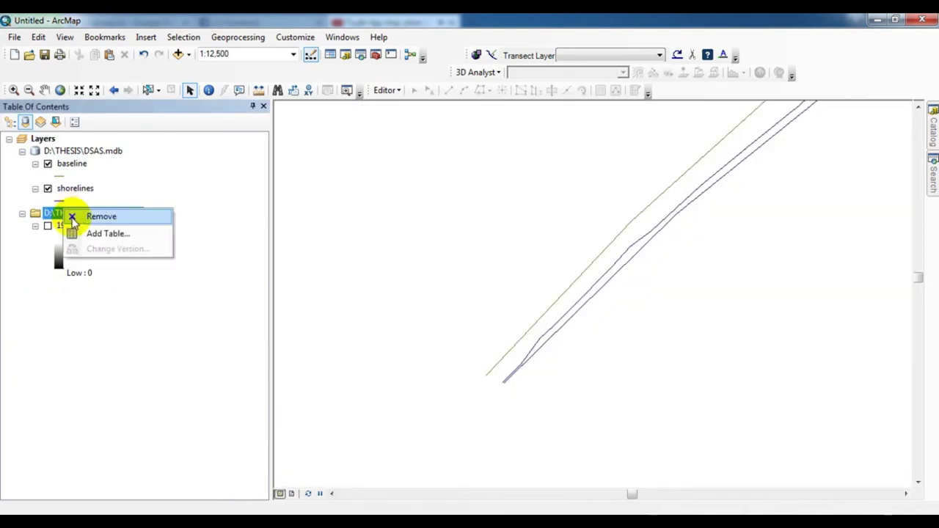
{"action": "left_click", "coordinate": [73, 219]}
{"action": "scroll", "coordinate": [503, 244], "scroll_direction": "up", "scroll_amount": 3}
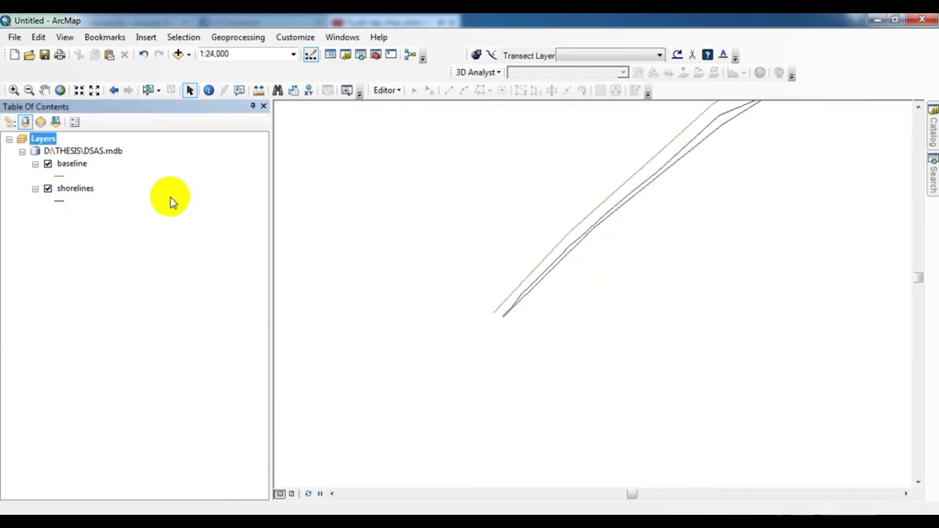
Symbolize shorelines by unique DATE_ values, adding 02/12/2009 and 12/18/1995 as categories.
{"action": "right_click", "coordinate": [75, 192]}
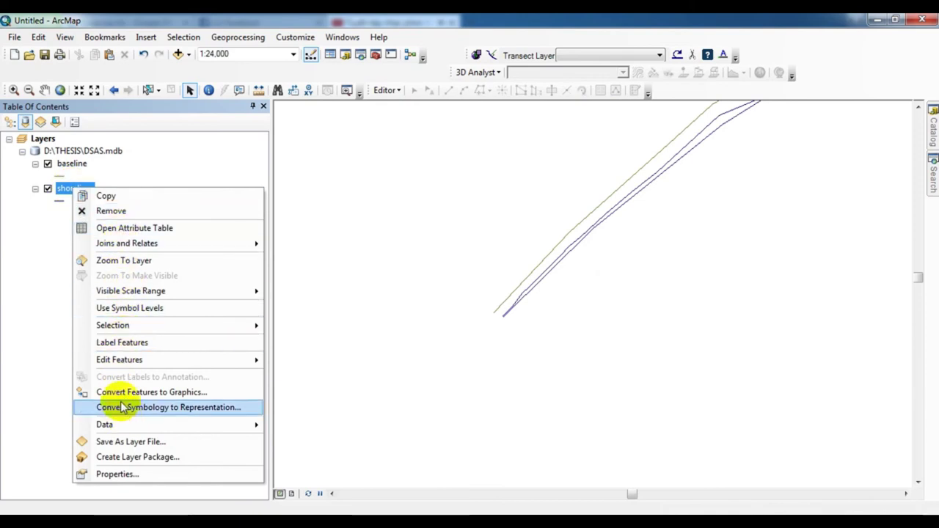
{"action": "left_click", "coordinate": [124, 475]}
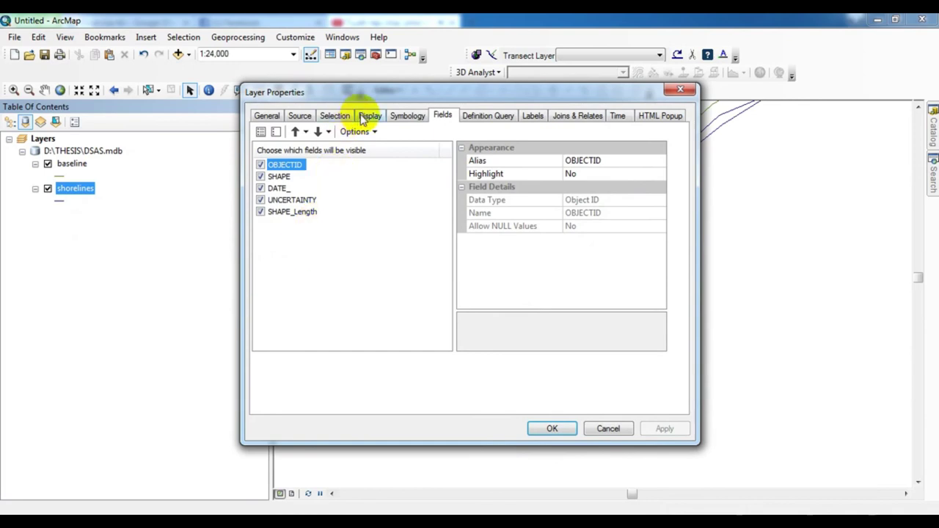
{"action": "left_click", "coordinate": [415, 119]}
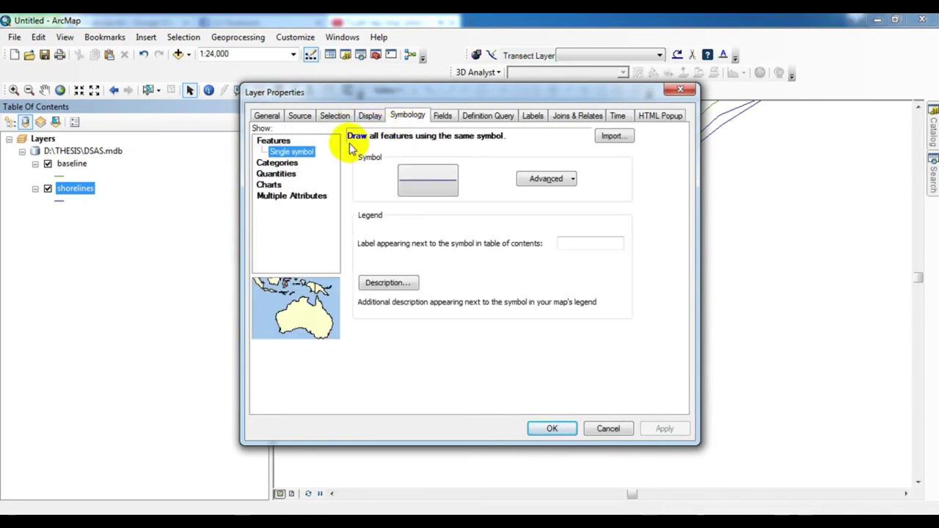
{"action": "left_click", "coordinate": [286, 165]}
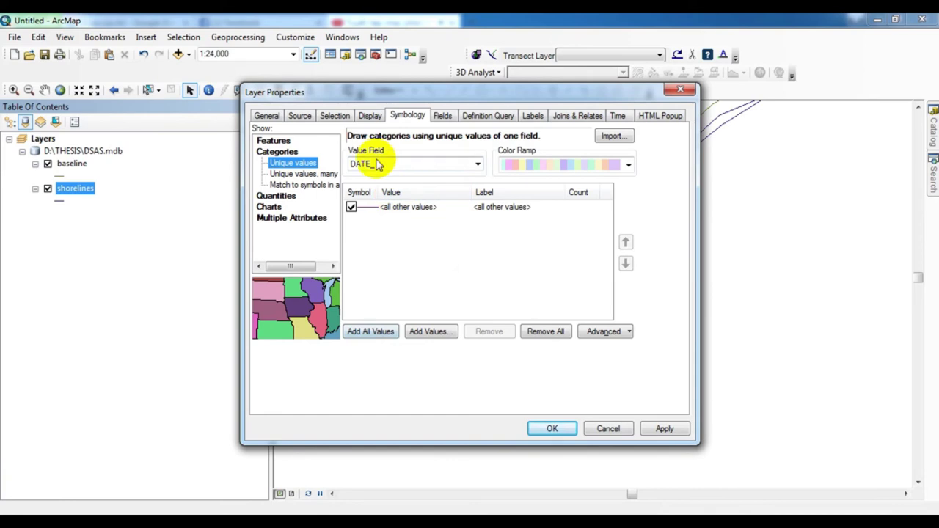
{"action": "left_click", "coordinate": [371, 333]}
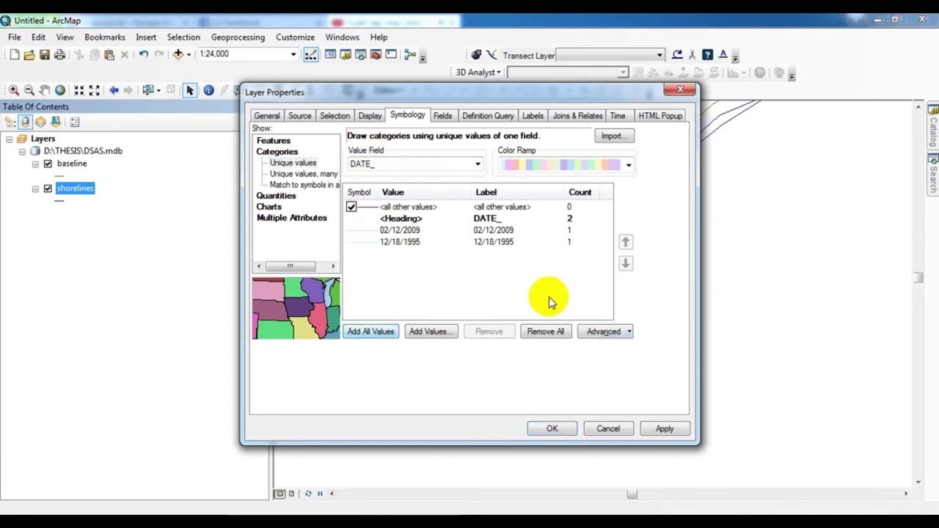
{"action": "left_click", "coordinate": [664, 429]}
{"action": "left_click", "coordinate": [552, 431]}
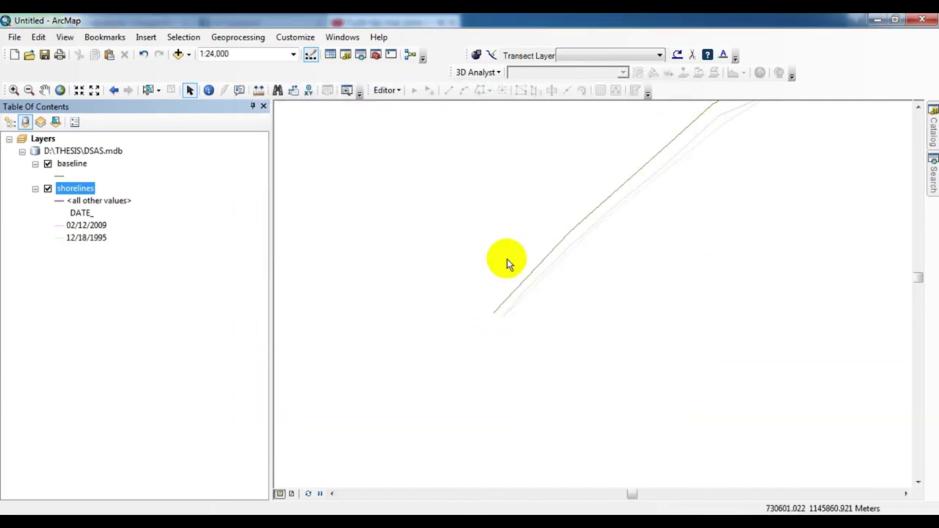
Label the shorelines with dates 12/18/1995 and 02/12/2009, zoom out over both, and select the baseline layer.
{"action": "right_click", "coordinate": [83, 192]}
{"action": "left_click", "coordinate": [152, 342]}
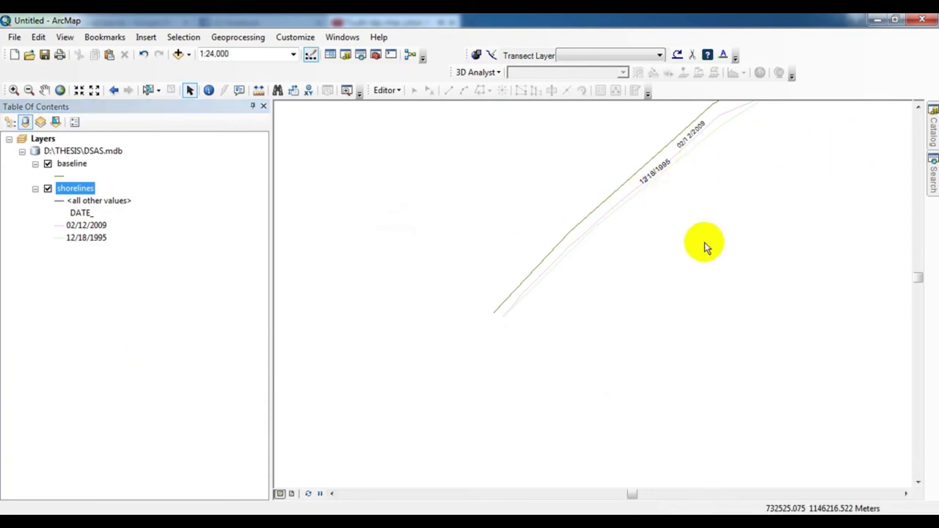
{"action": "left_click", "coordinate": [45, 89]}
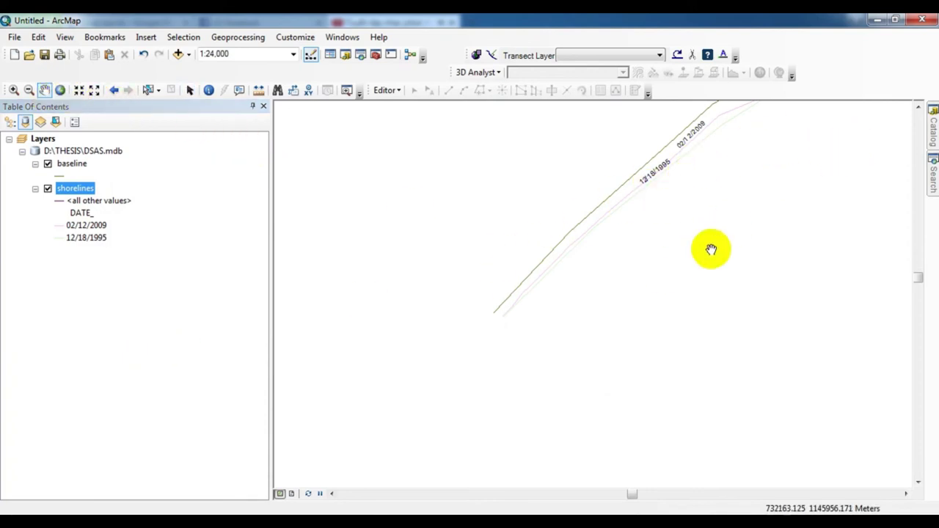
{"action": "left_click_drag", "start_coordinate": [711, 250], "coordinate": [526, 193]}
{"action": "scroll", "coordinate": [562, 210], "scroll_direction": "down", "scroll_amount": 2}
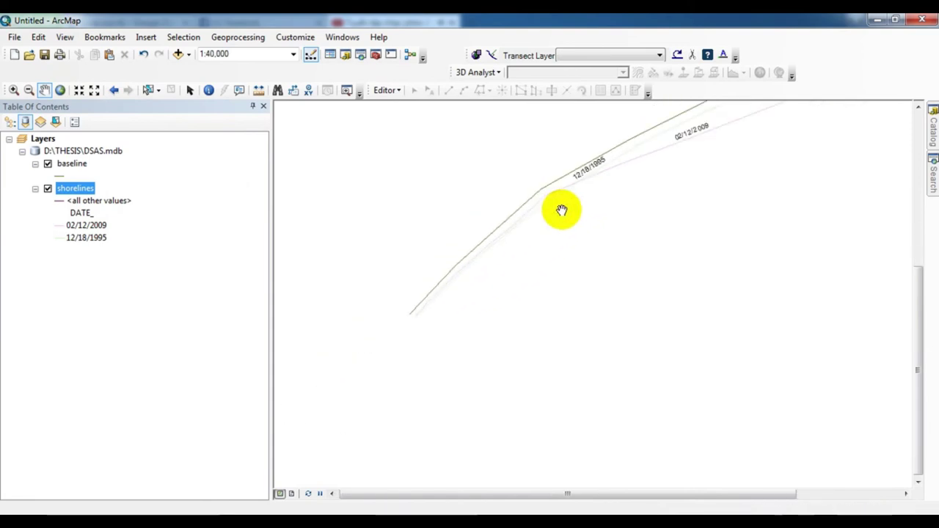
{"action": "left_click_drag", "start_coordinate": [614, 201], "coordinate": [531, 293]}
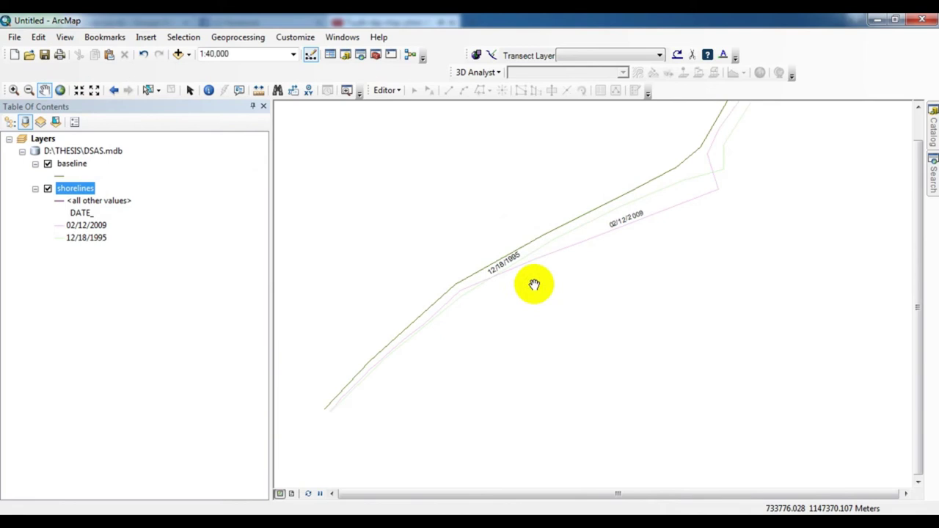
{"action": "scroll", "coordinate": [659, 233], "scroll_direction": "down", "scroll_amount": 2}
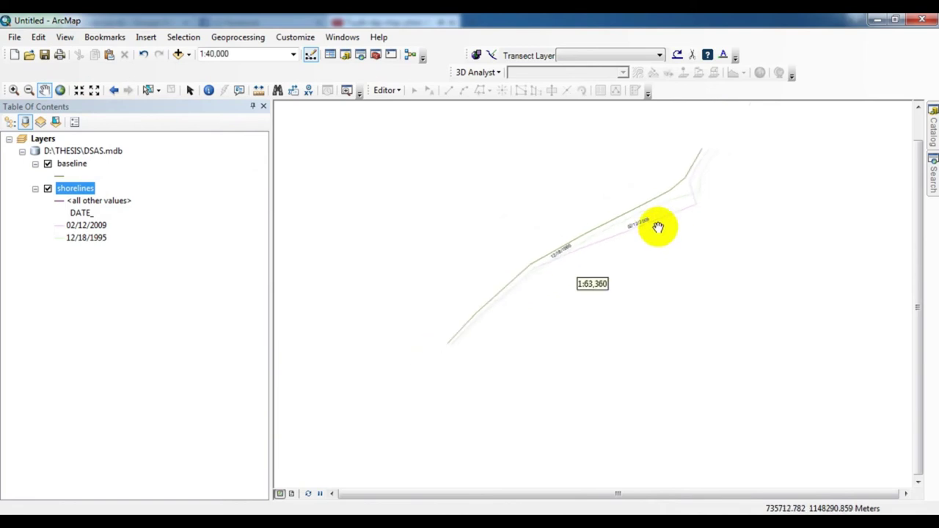
{"action": "left_click_drag", "start_coordinate": [667, 271], "coordinate": [615, 328]}
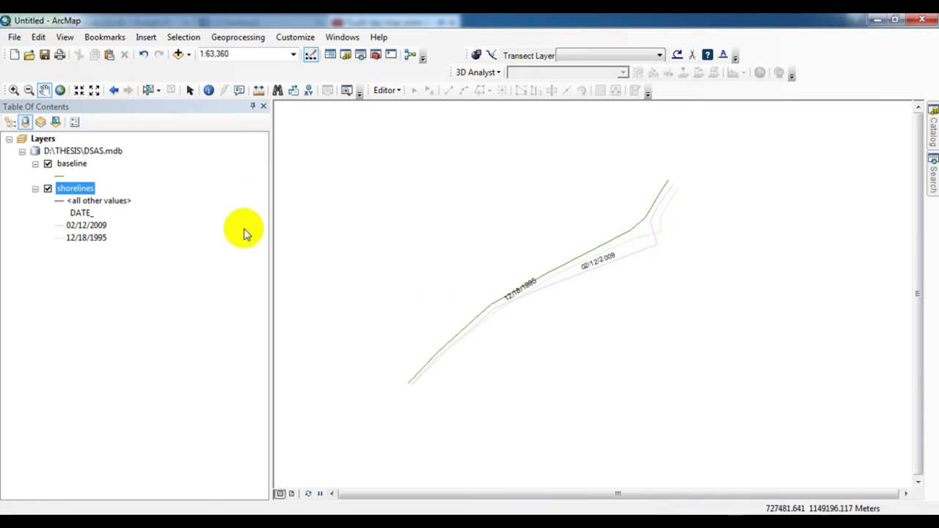
{"action": "left_click", "coordinate": [72, 163]}
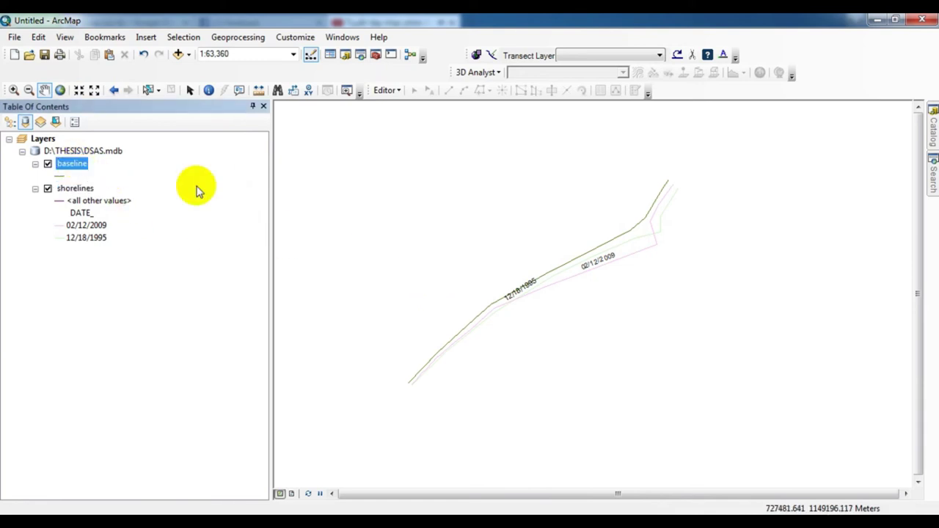
In DSAS default parameters, use baseline as the baseline layer with Group_ as its group field.
{"action": "left_click", "coordinate": [479, 57]}
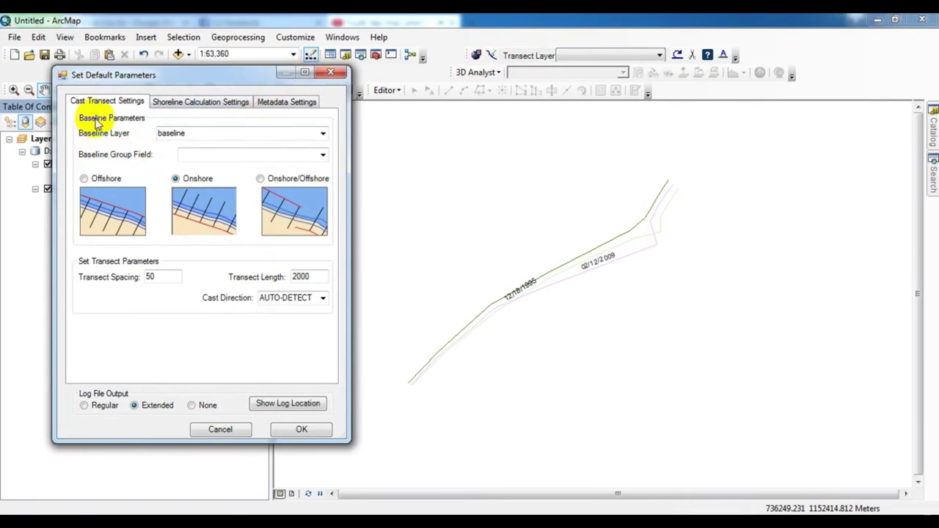
{"action": "left_click", "coordinate": [161, 133]}
{"action": "left_click", "coordinate": [305, 159]}
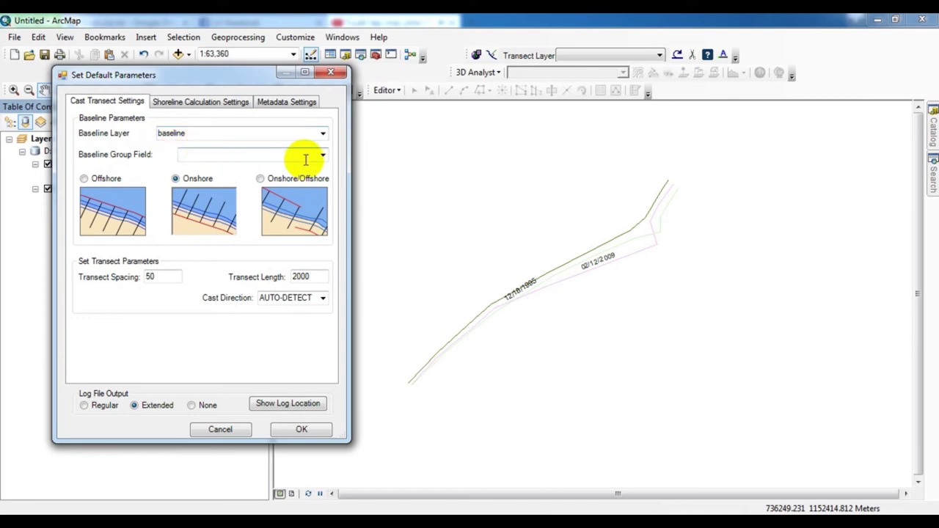
{"action": "left_click", "coordinate": [265, 172]}
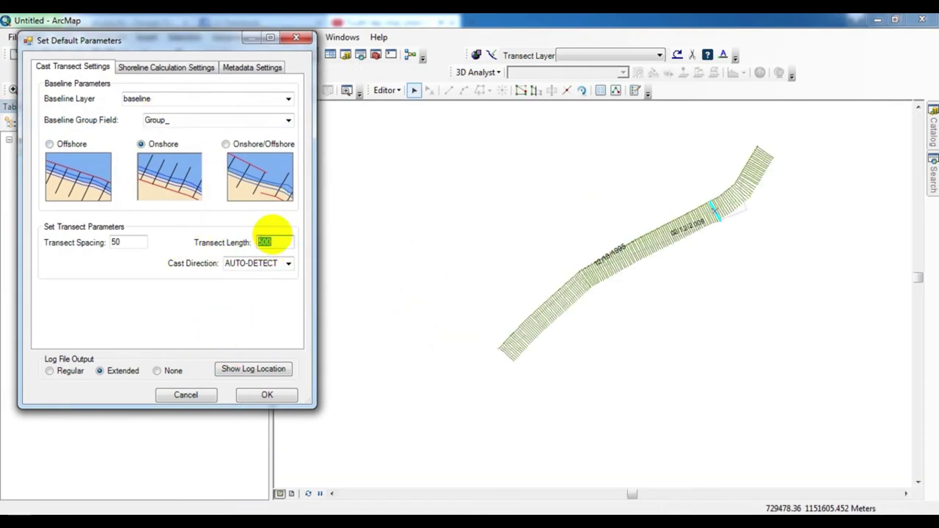
Confirm the defaults with transect length 1000 and cast a new transect layer named transects2.
{"action": "type", "text": "000"}
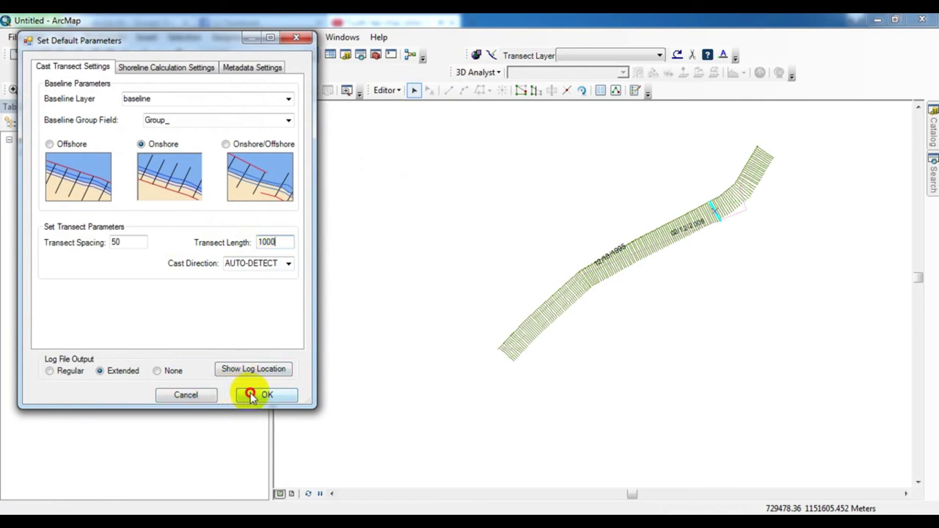
{"action": "left_click", "coordinate": [251, 395]}
{"action": "left_click", "coordinate": [478, 54]}
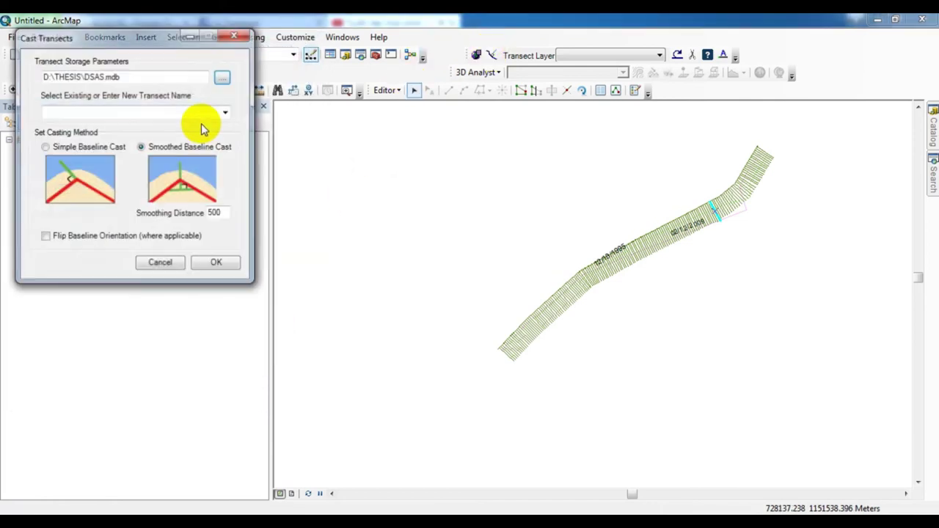
{"action": "left_click", "coordinate": [166, 113]}
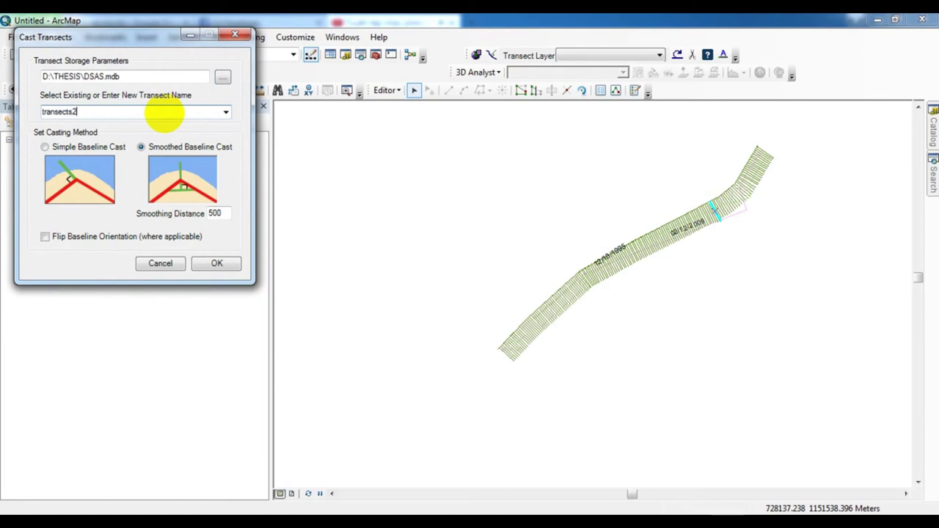
{"action": "type", "text": "transects2"}
{"action": "left_click", "coordinate": [217, 262]}
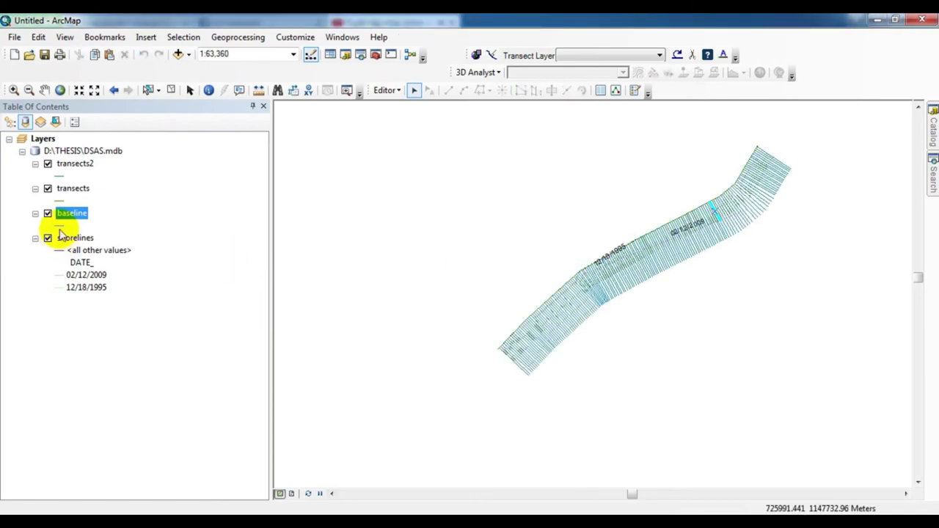
Remove the old transects layer and set transects2 as the DSAS transect layer.
{"action": "right_click", "coordinate": [66, 190]}
{"action": "left_click", "coordinate": [69, 212]}
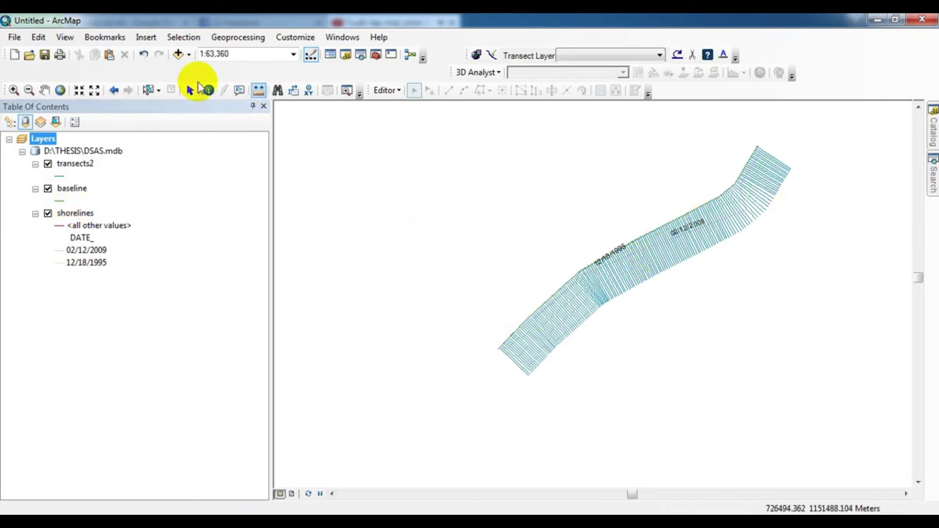
{"action": "left_click", "coordinate": [44, 89]}
{"action": "mouse_move", "coordinate": [415, 170]}
{"action": "left_mouse_down"}
{"action": "mouse_move", "coordinate": [432, 212]}
{"action": "mouse_move", "coordinate": [413, 174]}
{"action": "left_mouse_up"}
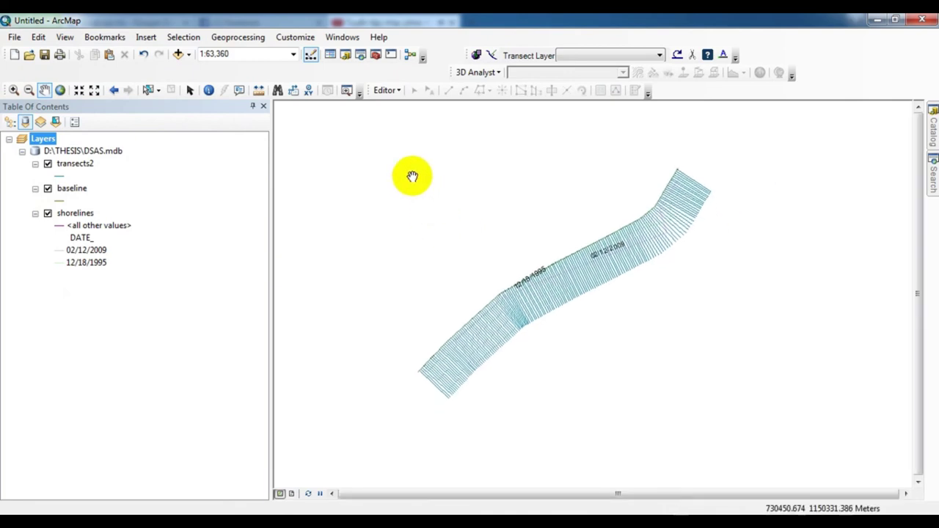
{"action": "left_click", "coordinate": [635, 59]}
{"action": "left_click", "coordinate": [590, 75]}
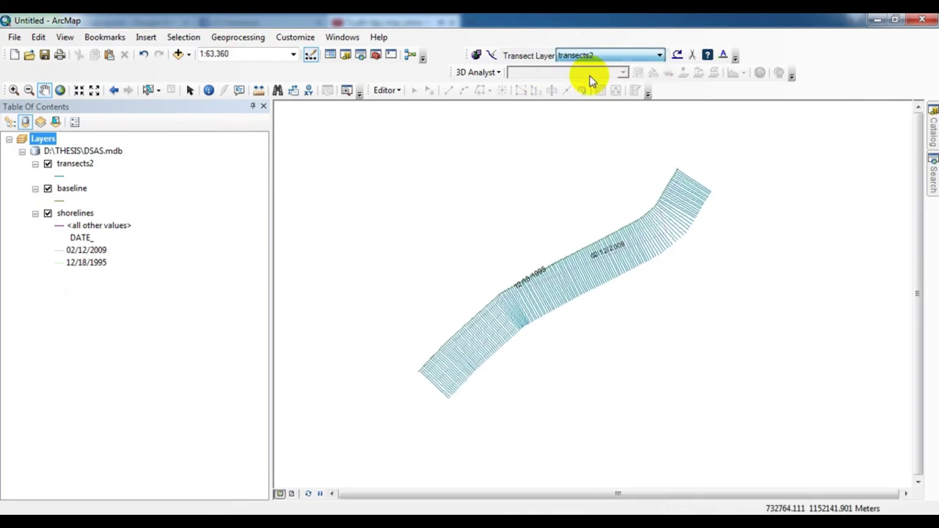
{"action": "left_click", "coordinate": [676, 58]}
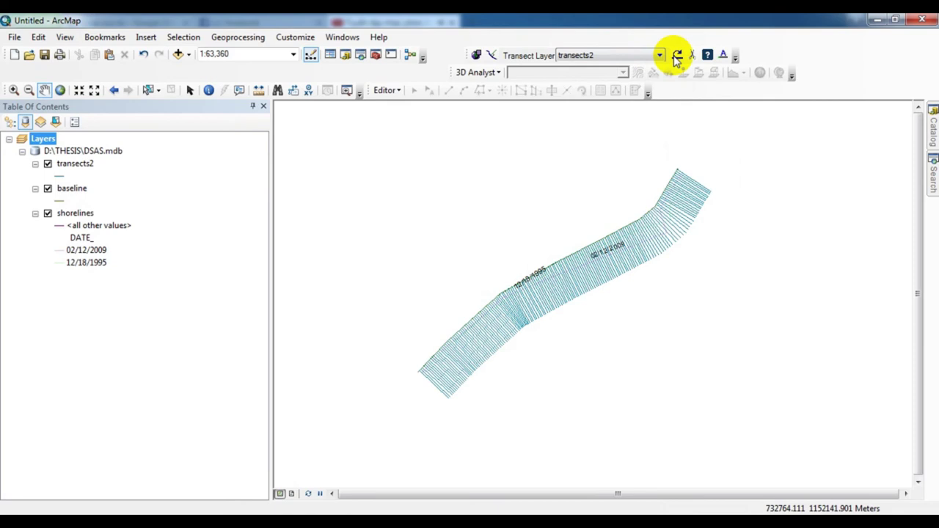
Calculate SCE, NSM, EPR, LRR, WLR and LMS statistics, producing the transects2 intersect and rates tables.
{"action": "left_click", "coordinate": [61, 99]}
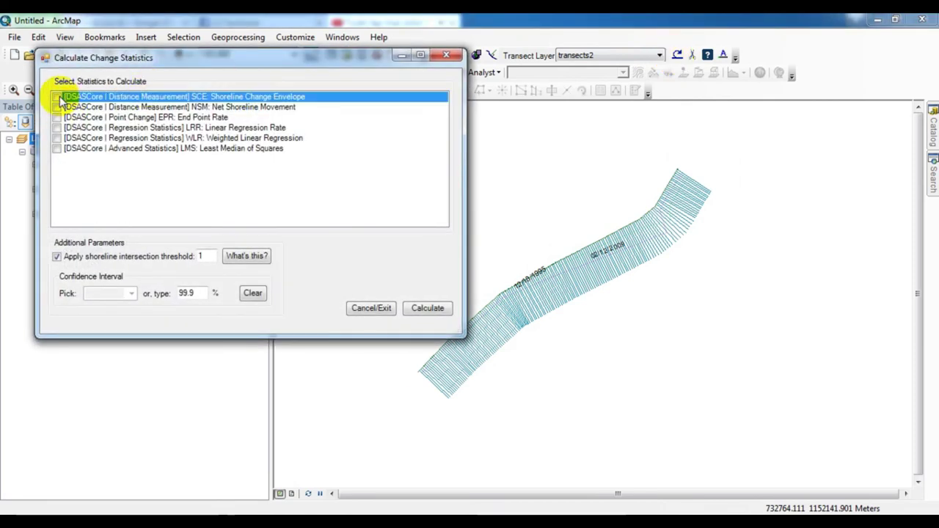
{"action": "left_click", "coordinate": [58, 96]}
{"action": "left_click", "coordinate": [57, 106]}
{"action": "left_click", "coordinate": [57, 117]}
{"action": "left_click", "coordinate": [57, 127]}
{"action": "left_click", "coordinate": [58, 137]}
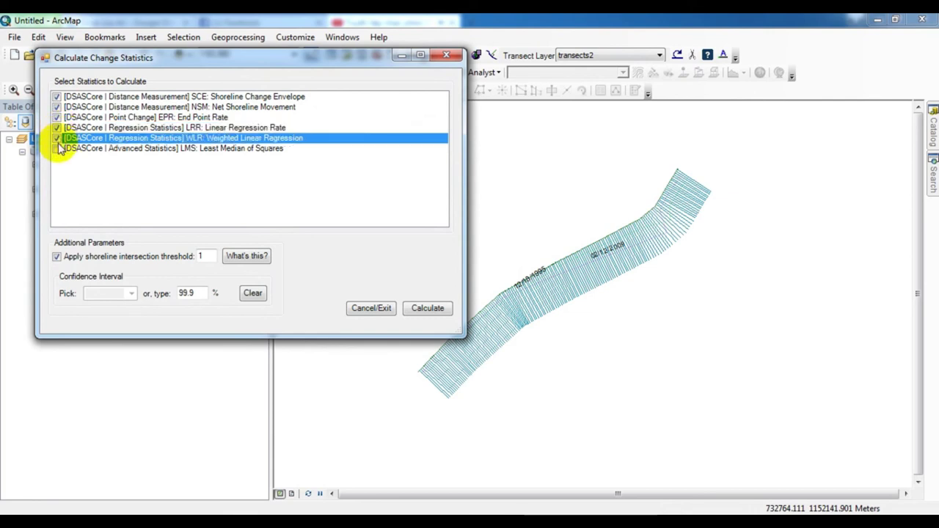
{"action": "left_click", "coordinate": [57, 148]}
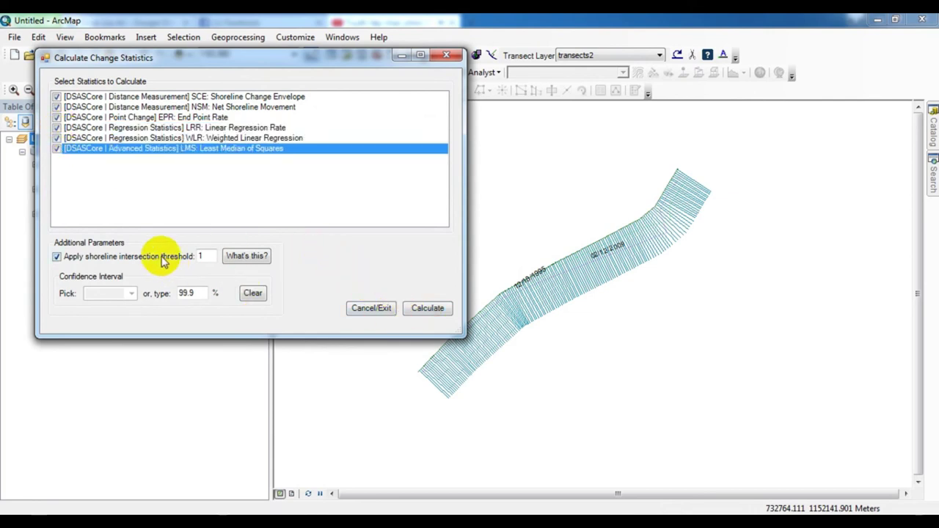
{"action": "left_click", "coordinate": [420, 309]}
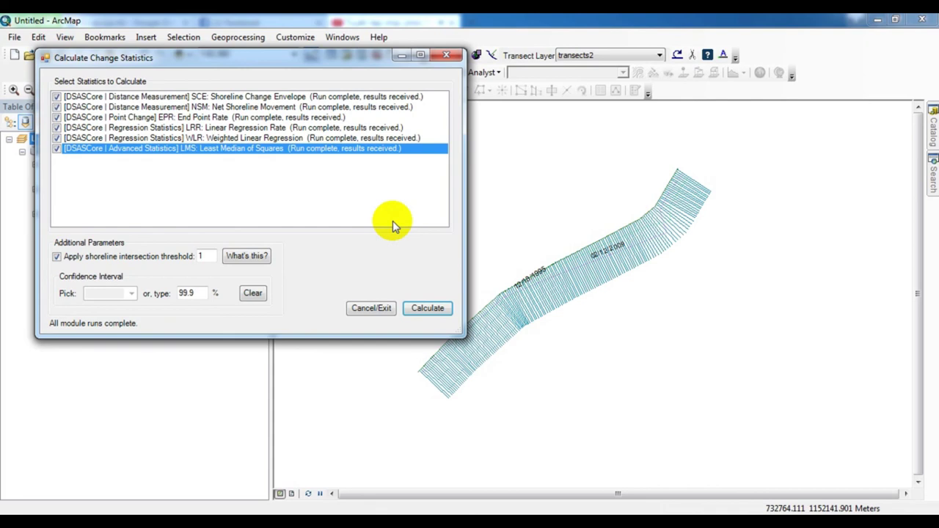
{"action": "left_click_drag", "start_coordinate": [151, 62], "coordinate": [320, 59]}
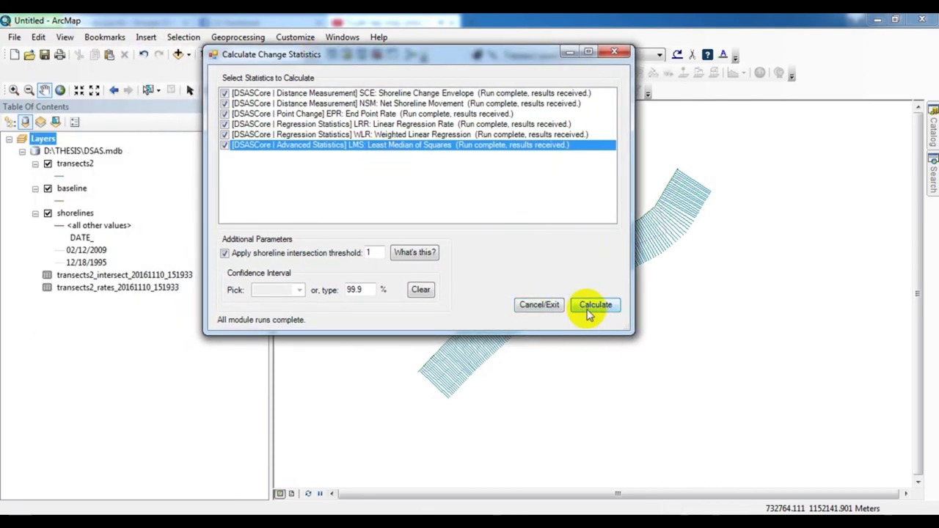
Close the statistics dialog, then view and close the 325-row transects2_intersect attribute table.
{"action": "left_click", "coordinate": [538, 306]}
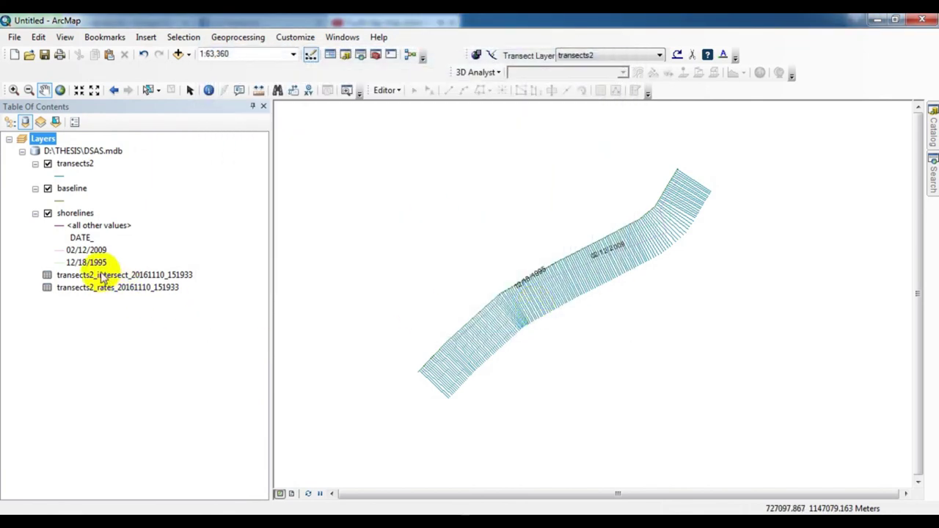
{"action": "left_click", "coordinate": [106, 277]}
{"action": "right_click", "coordinate": [106, 277]}
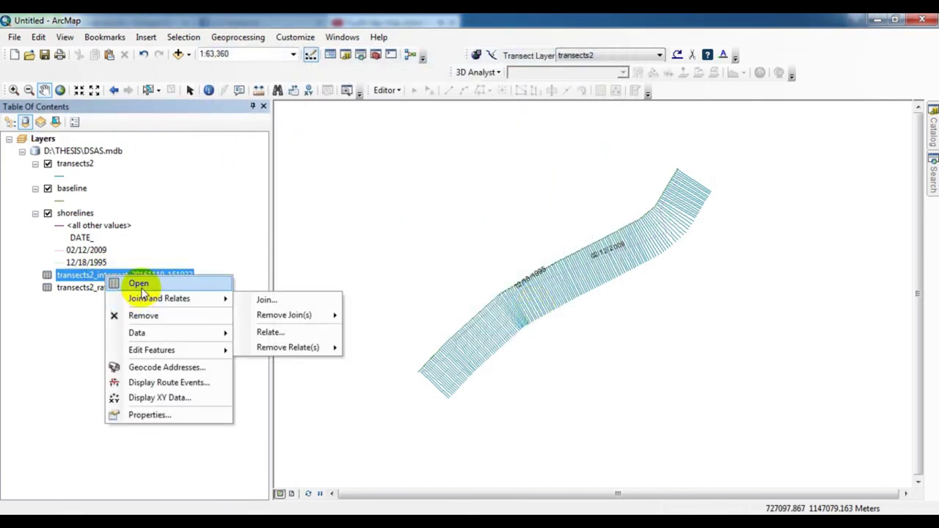
{"action": "left_click", "coordinate": [132, 283]}
{"action": "left_click_drag", "start_coordinate": [720, 288], "coordinate": [875, 251]}
{"action": "left_click", "coordinate": [876, 129]}
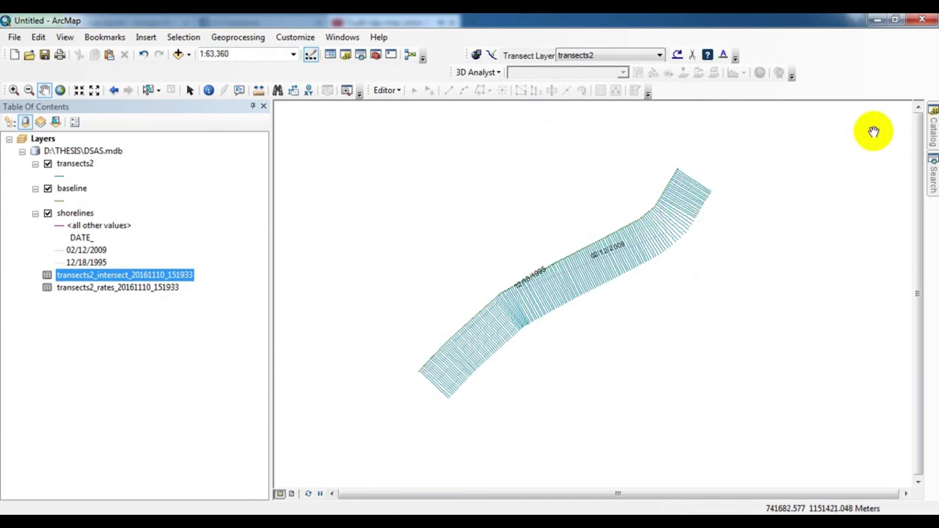
Open the transects2_rates_20161110_151933 attribute table.
{"action": "left_click", "coordinate": [123, 289]}
{"action": "right_click", "coordinate": [124, 288]}
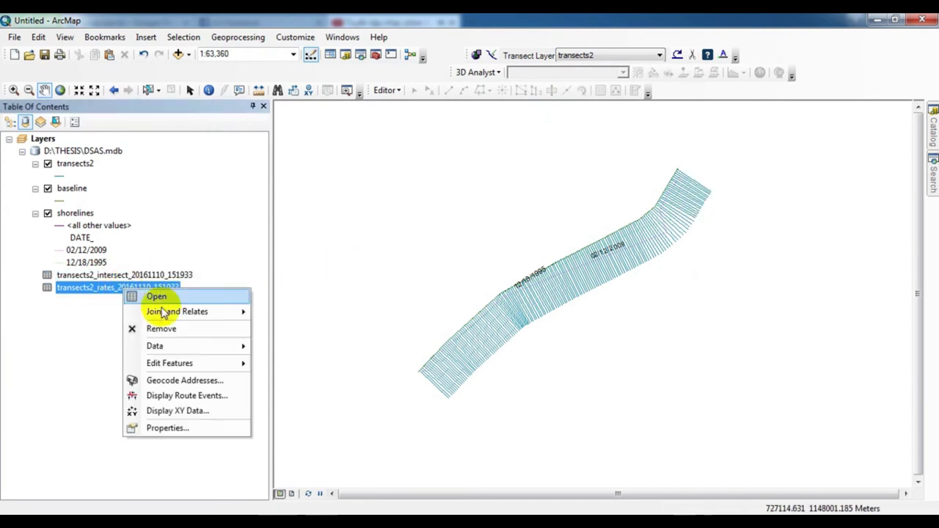
{"action": "left_click", "coordinate": [184, 298]}
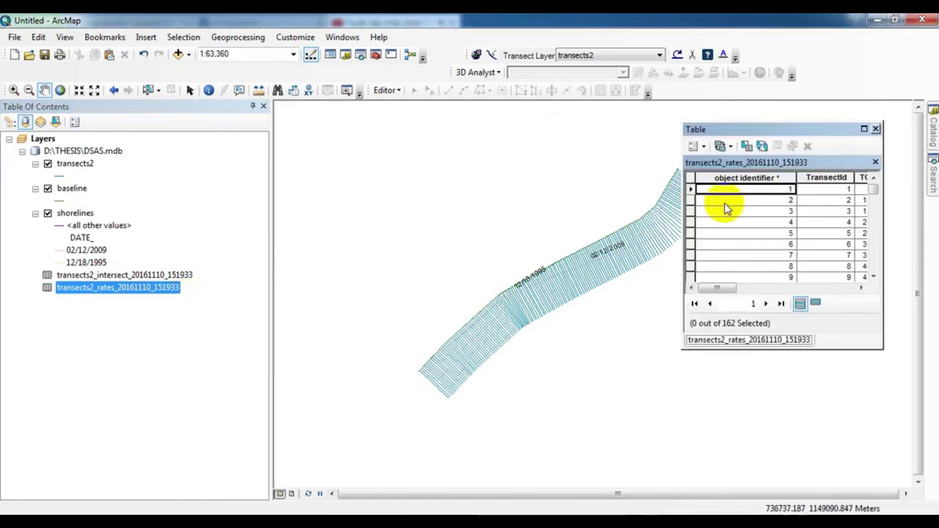
Maximize the rates table and point out the empty WLR values.
{"action": "left_click", "coordinate": [864, 130]}
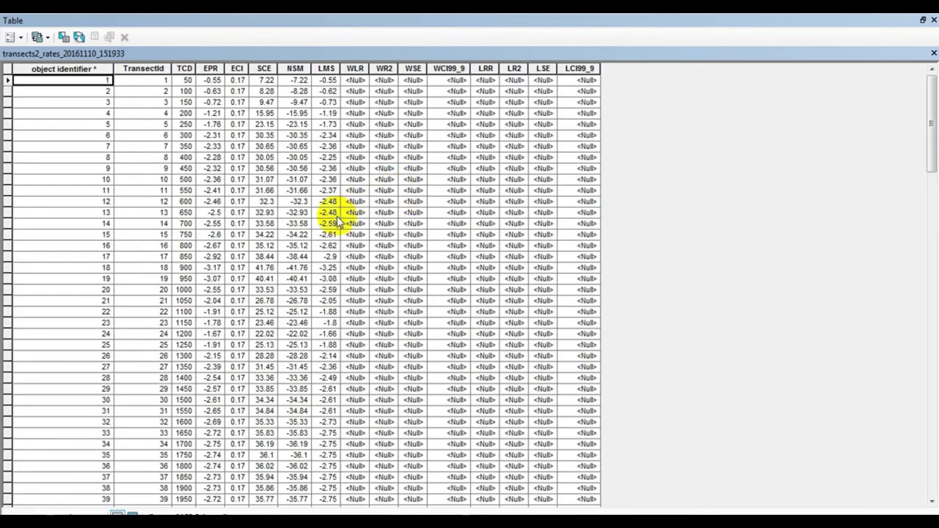
{"action": "left_click", "coordinate": [355, 191]}
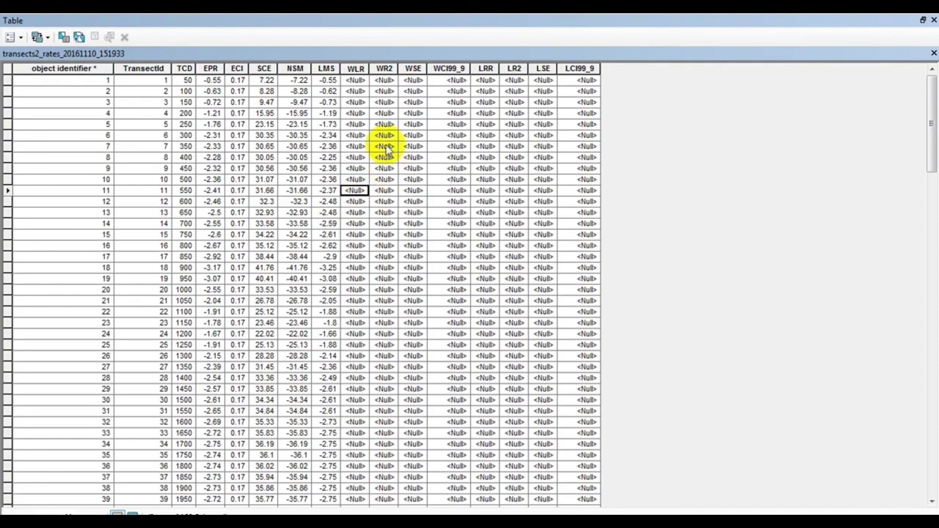
{"action": "scroll", "coordinate": [374, 213], "scroll_direction": "down", "scroll_amount": 17}
{"action": "scroll", "coordinate": [362, 242], "scroll_direction": "up", "scroll_amount": 17}
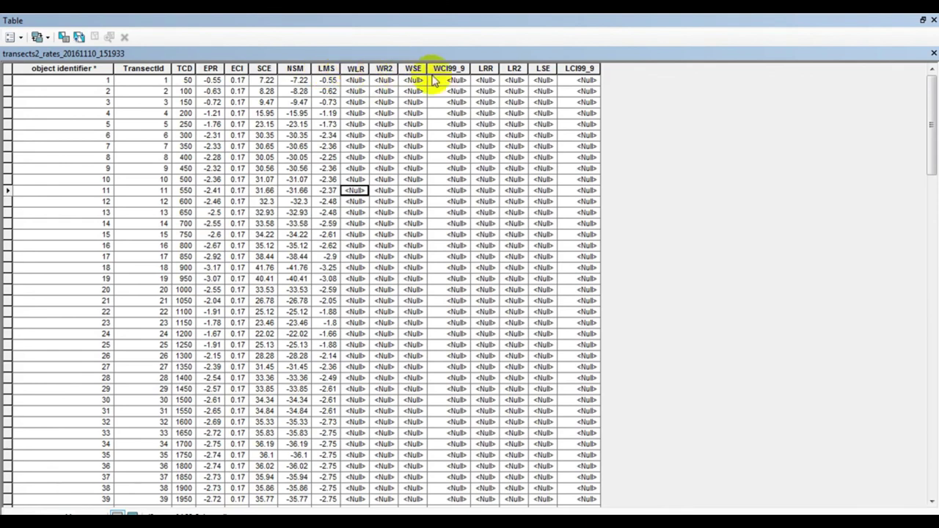
{"action": "scroll", "coordinate": [516, 171], "scroll_direction": "down", "scroll_amount": 4}
{"action": "scroll", "coordinate": [516, 170], "scroll_direction": "up", "scroll_amount": 4}
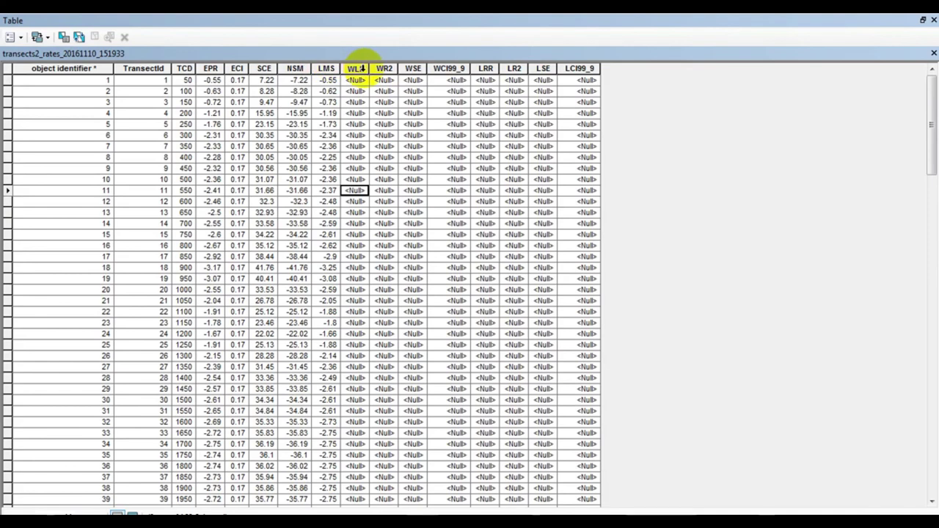
Highlight the EPR, ECI, SCE, NSM and LMS columns.
{"action": "left_click", "coordinate": [210, 67]}
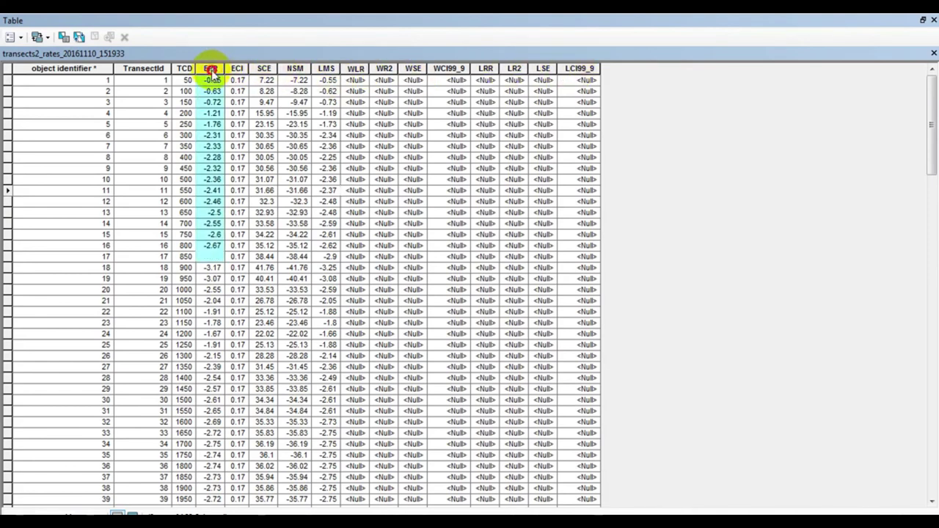
{"action": "left_click", "coordinate": [237, 68]}
{"action": "left_click", "coordinate": [262, 68]}
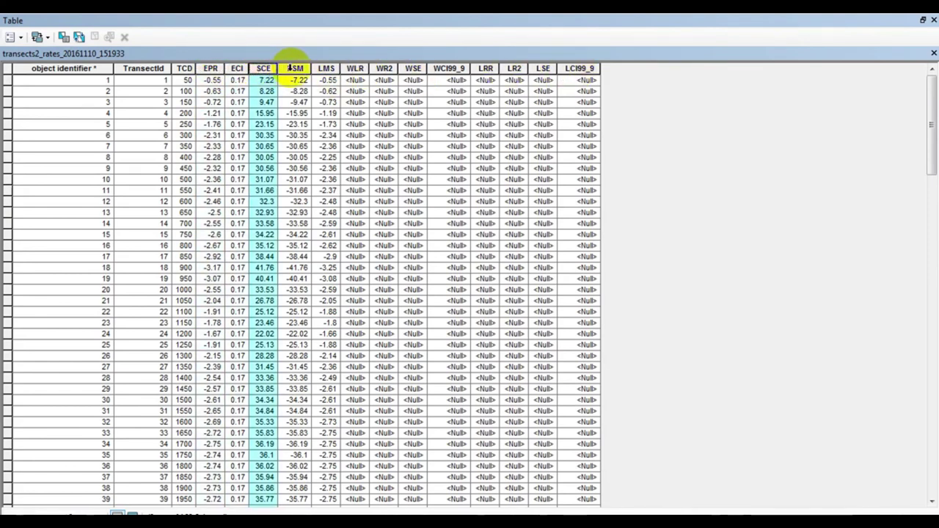
{"action": "left_click", "coordinate": [295, 68]}
{"action": "left_click", "coordinate": [328, 68]}
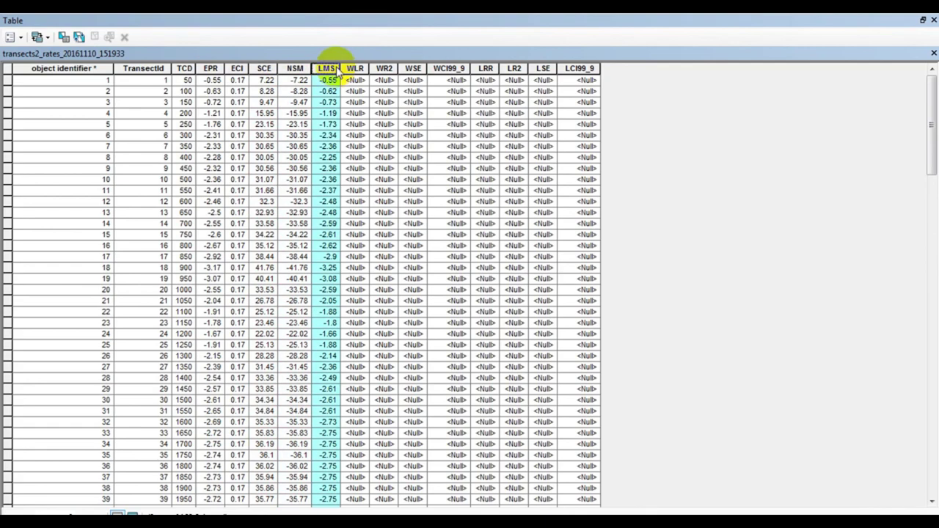
{"action": "scroll", "coordinate": [268, 183], "scroll_direction": "down", "scroll_amount": 20}
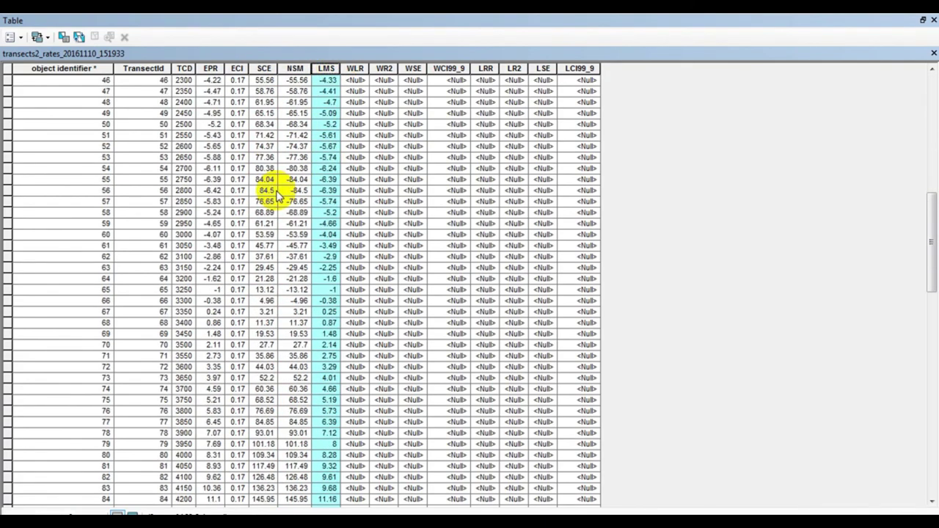
{"action": "scroll", "coordinate": [279, 194], "scroll_direction": "up", "scroll_amount": 20}
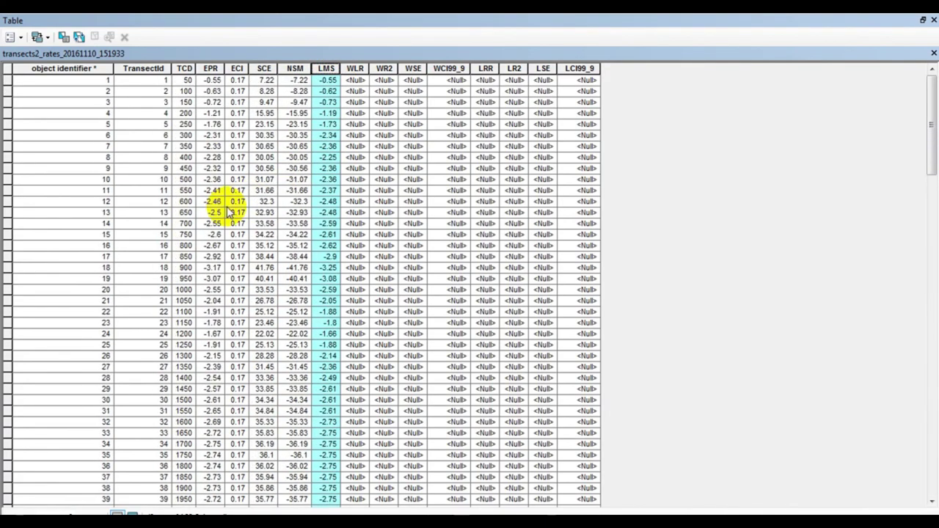
Select the first and last transect rows and scroll through all 162 records.
{"action": "left_click", "coordinate": [63, 83]}
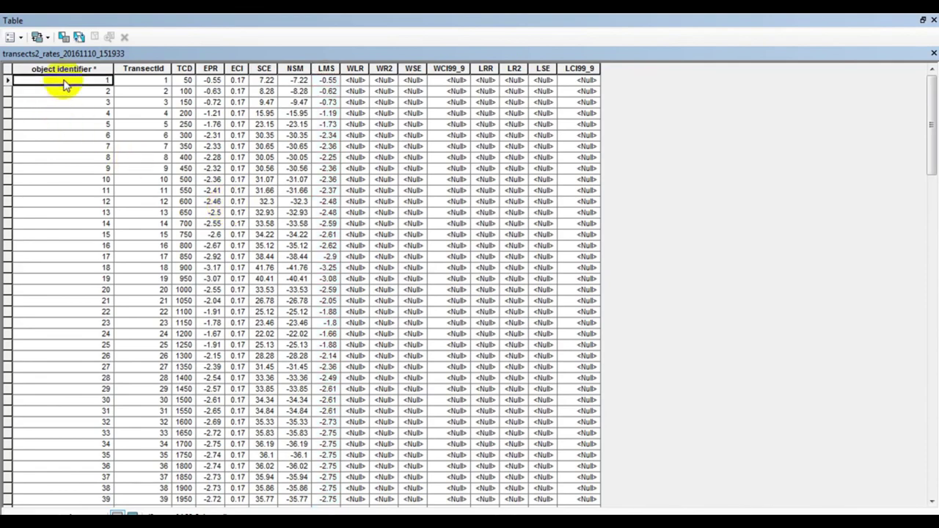
{"action": "left_click", "coordinate": [8, 80]}
{"action": "scroll", "coordinate": [9, 136], "scroll_direction": "down", "scroll_amount": 20}
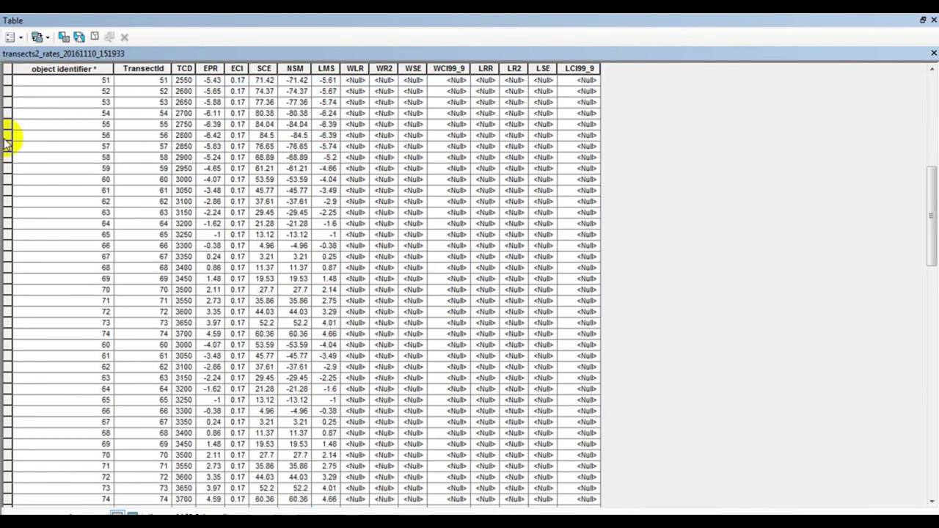
{"action": "left_click", "coordinate": [7, 500]}
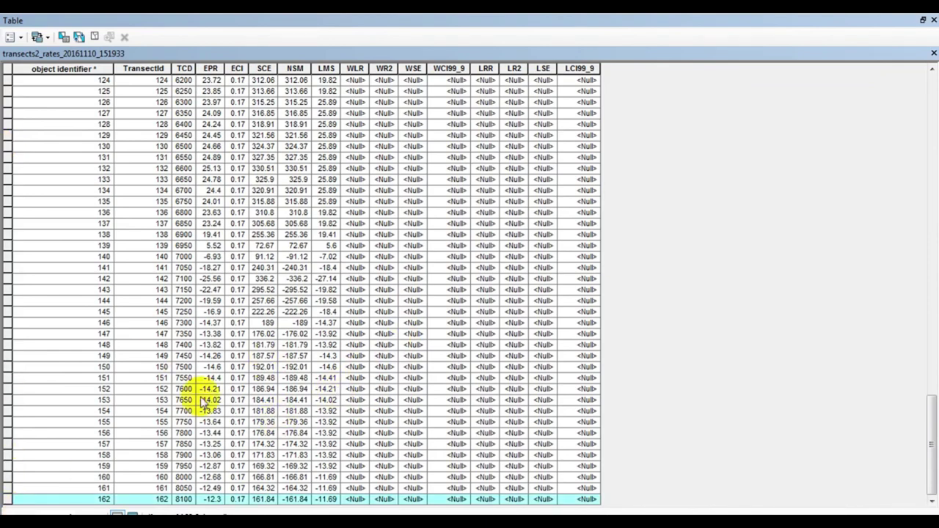
{"action": "scroll", "coordinate": [240, 339], "scroll_direction": "up", "scroll_amount": 12}
{"action": "scroll", "coordinate": [240, 339], "scroll_direction": "down", "scroll_amount": 8}
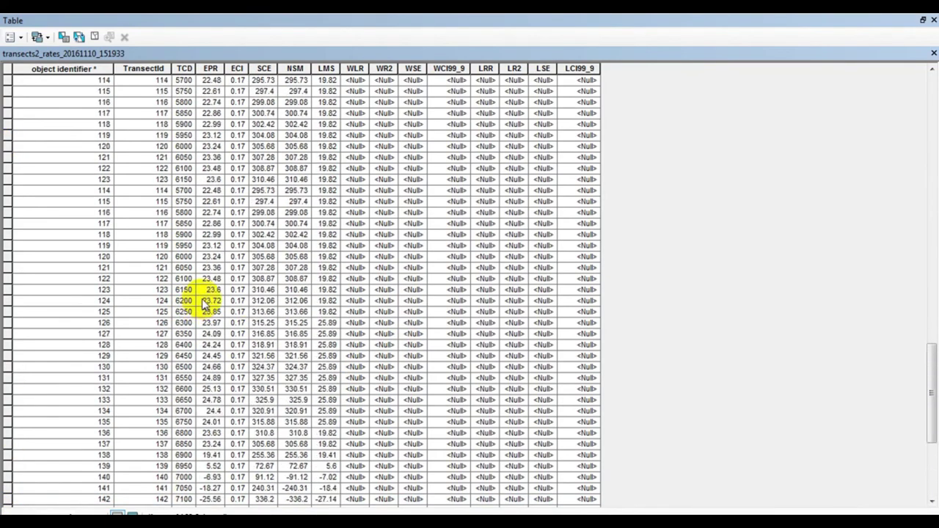
{"action": "scroll", "coordinate": [210, 304], "scroll_direction": "up", "scroll_amount": 20}
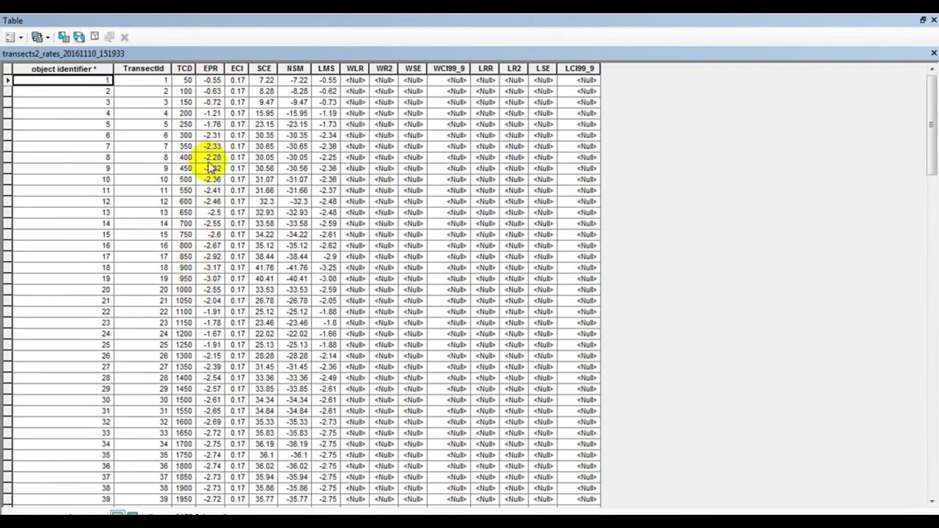
{"action": "scroll", "coordinate": [209, 157], "scroll_direction": "down", "scroll_amount": 13}
{"action": "scroll", "coordinate": [204, 225], "scroll_direction": "down", "scroll_amount": 20}
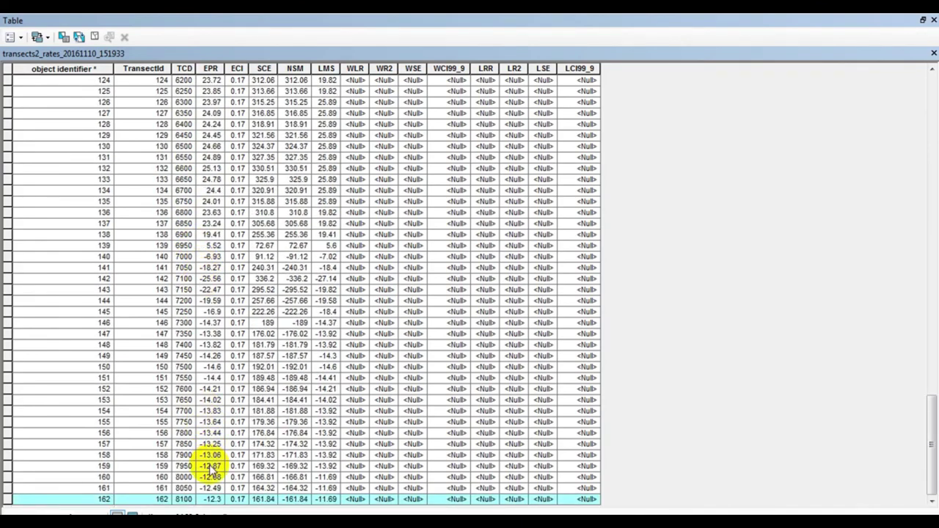
{"action": "scroll", "coordinate": [279, 286], "scroll_direction": "up", "scroll_amount": 15}
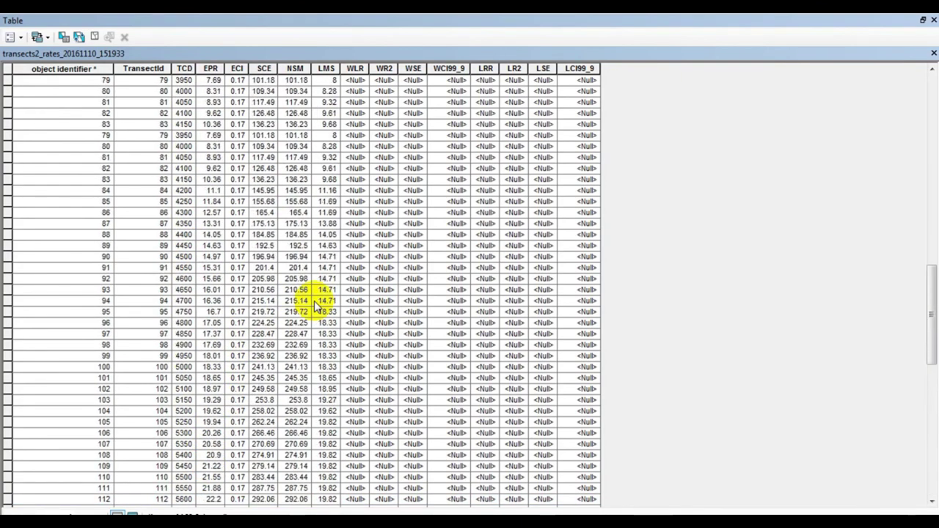
{"action": "scroll", "coordinate": [316, 307], "scroll_direction": "up", "scroll_amount": 20}
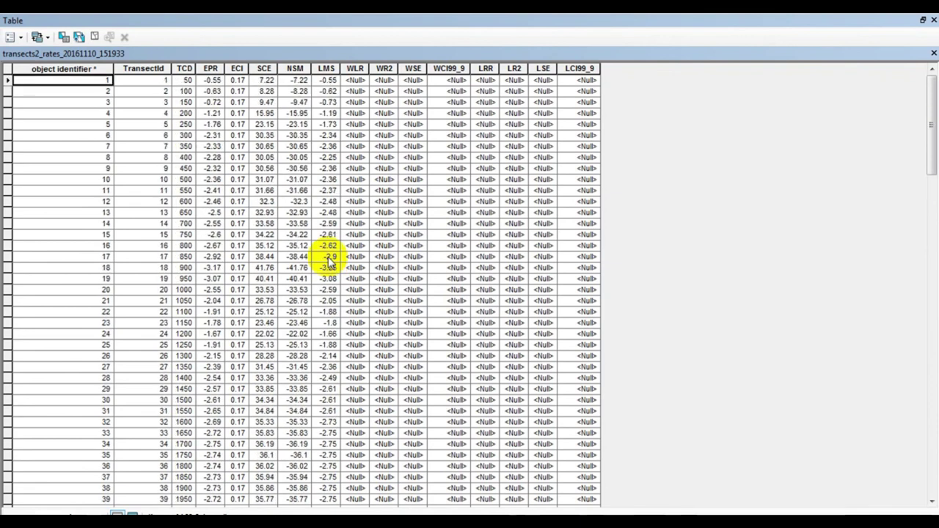